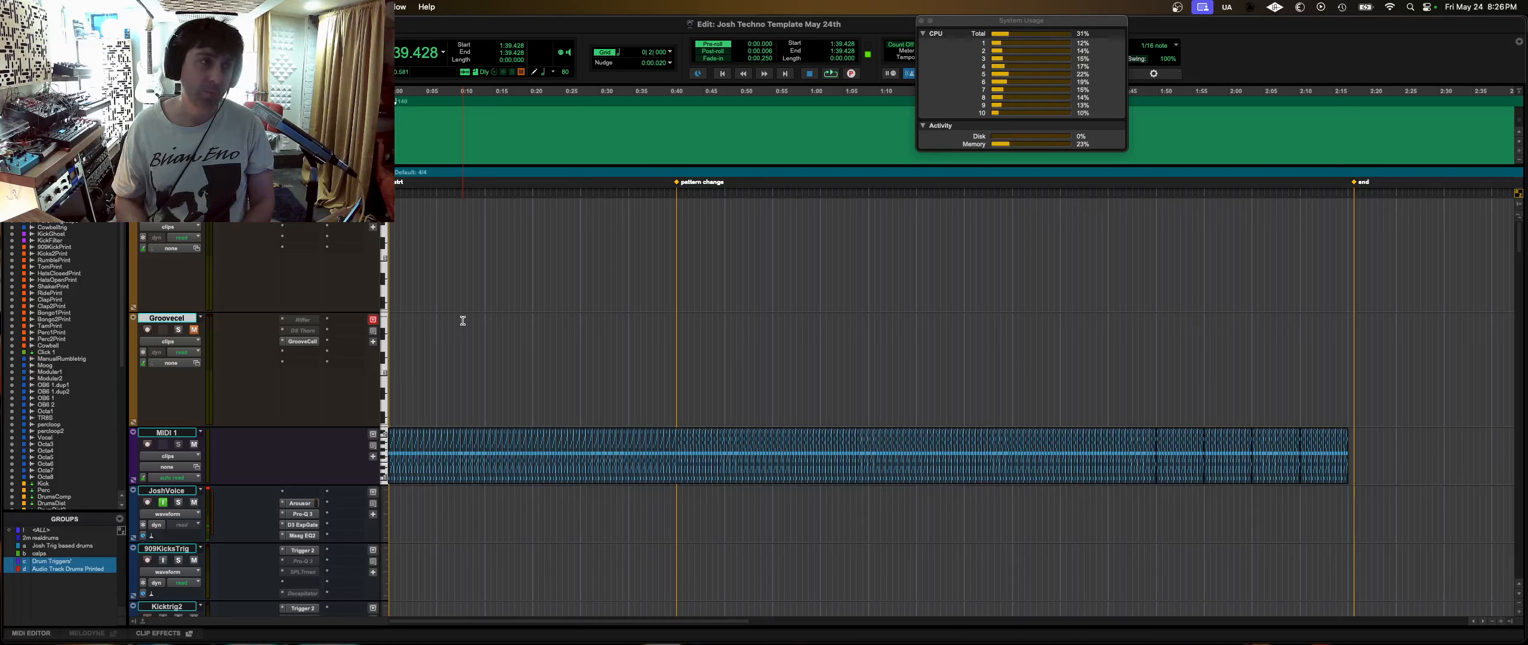
- Show the Mix window and inspect the MIDI input settings of Trigger 2 on the closed hat trigger track
key("super+equal")
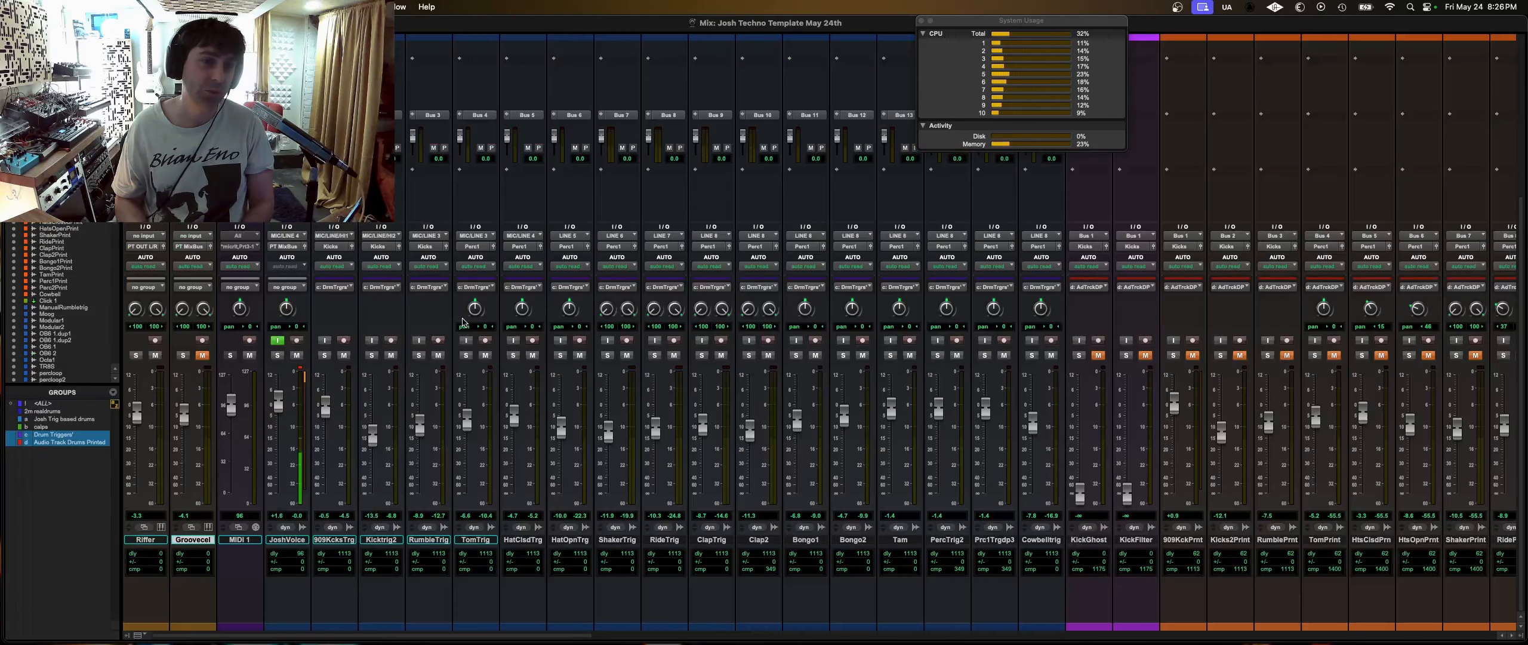
scroll(615, 256, "up", 5)
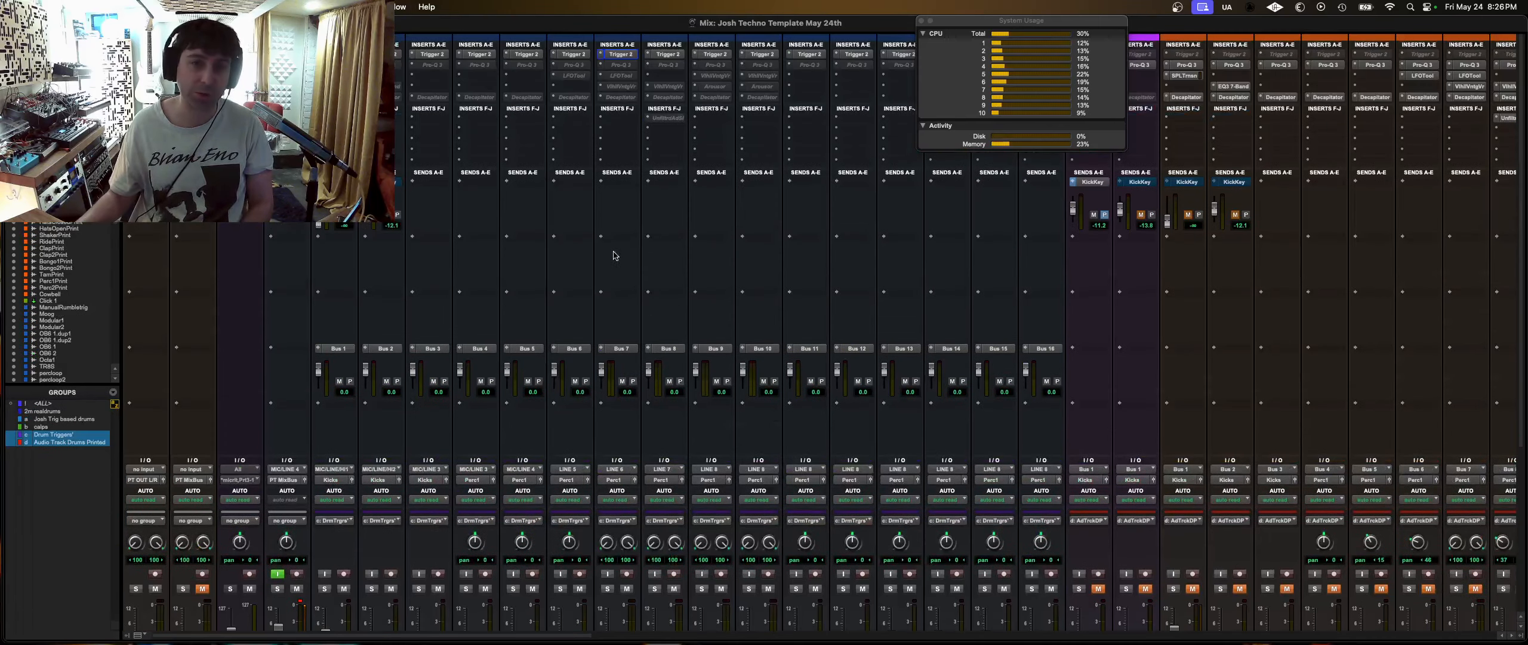
scroll(508, 165, "down", 3)
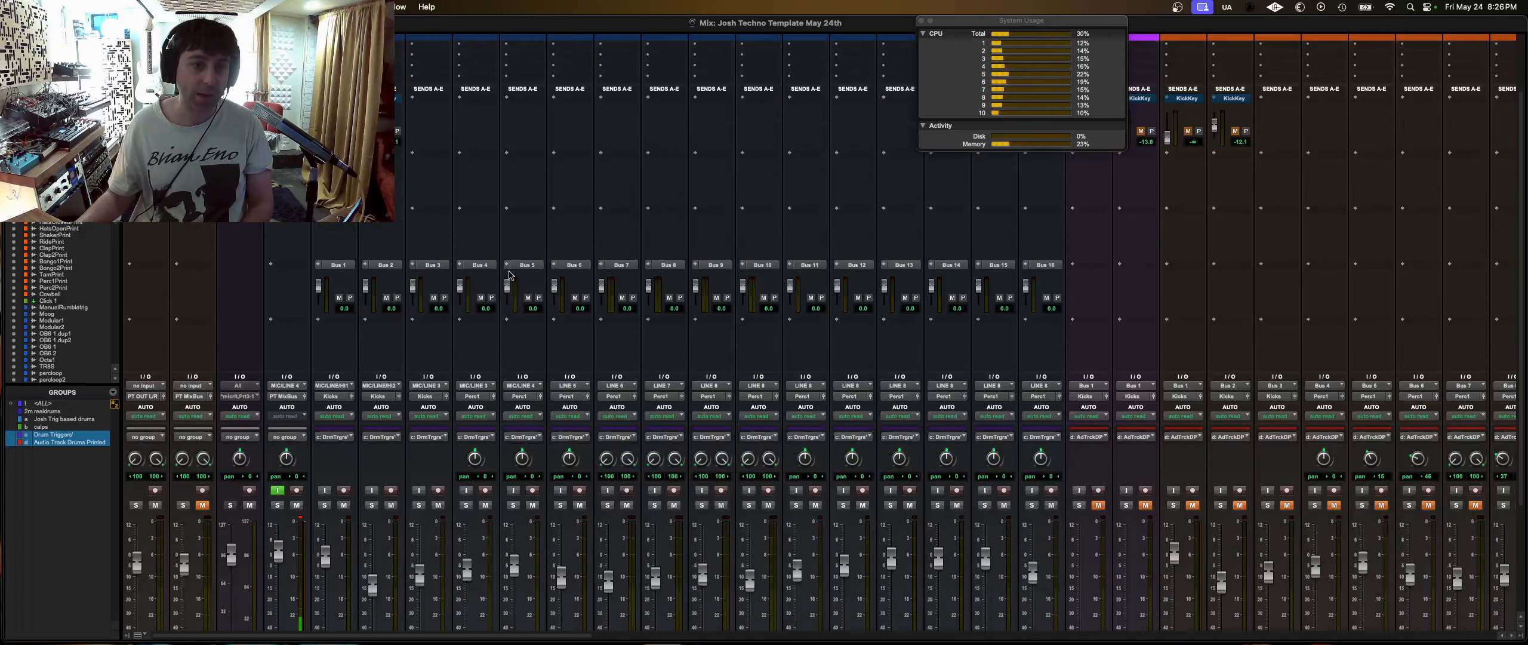
scroll(587, 375, "down", 5)
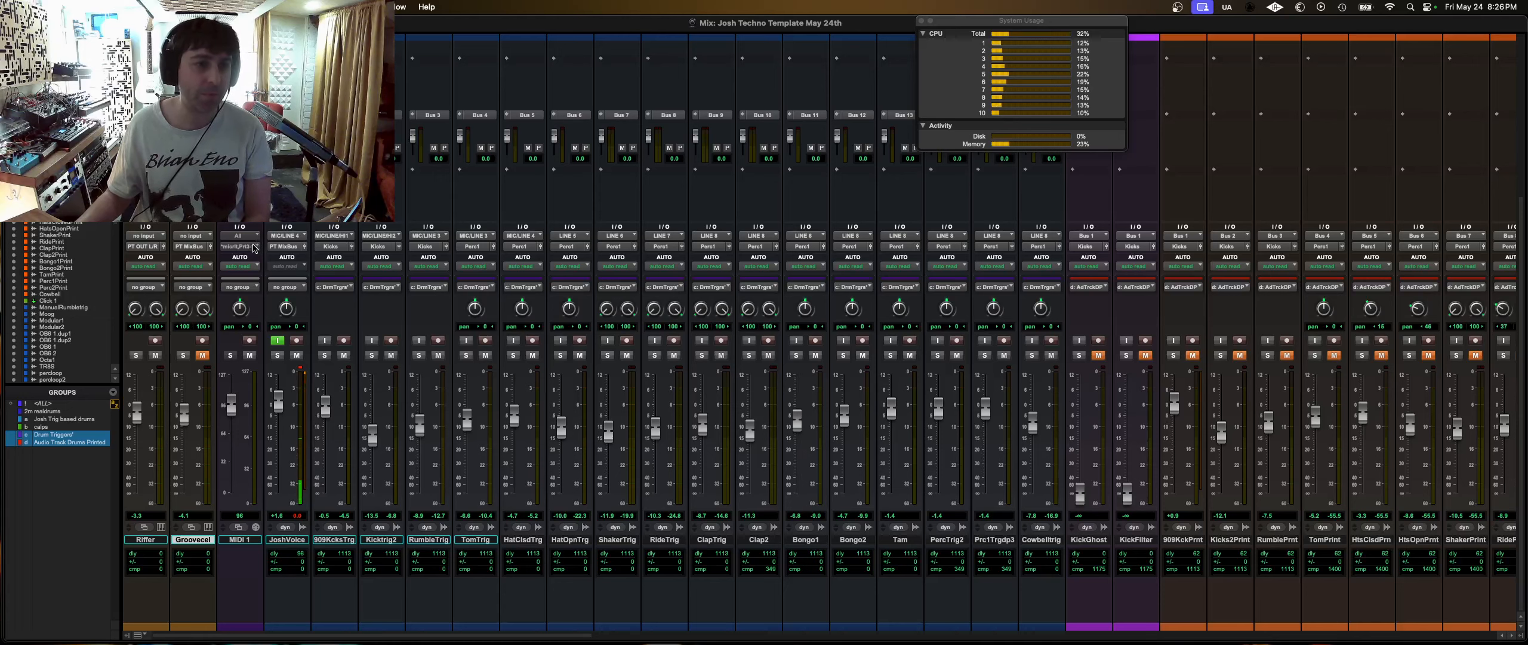
scroll(357, 367, "up", 5)
scroll(548, 141, "up", 2)
left_click(526, 54)
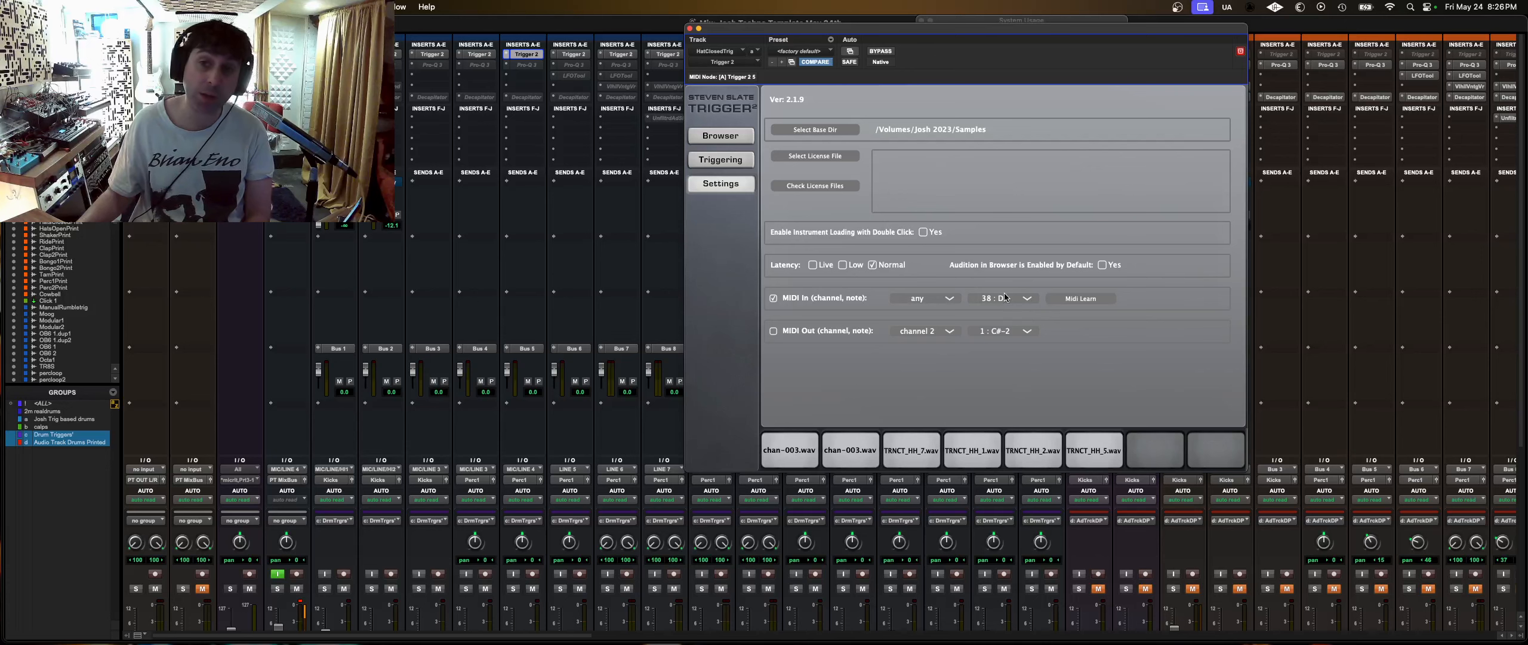
left_click(689, 28)
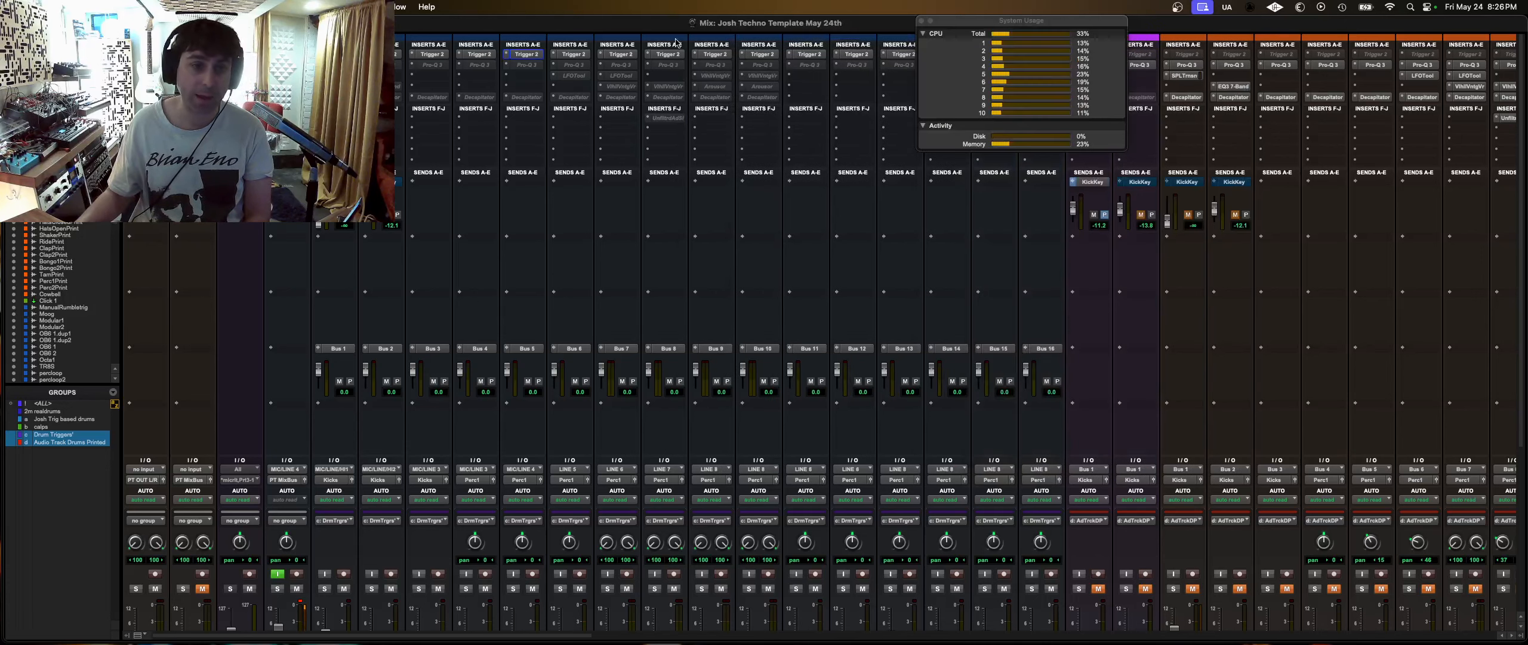
- Browse the output destinations available for the MIDI 1 track
scroll(481, 375, "down", 5)
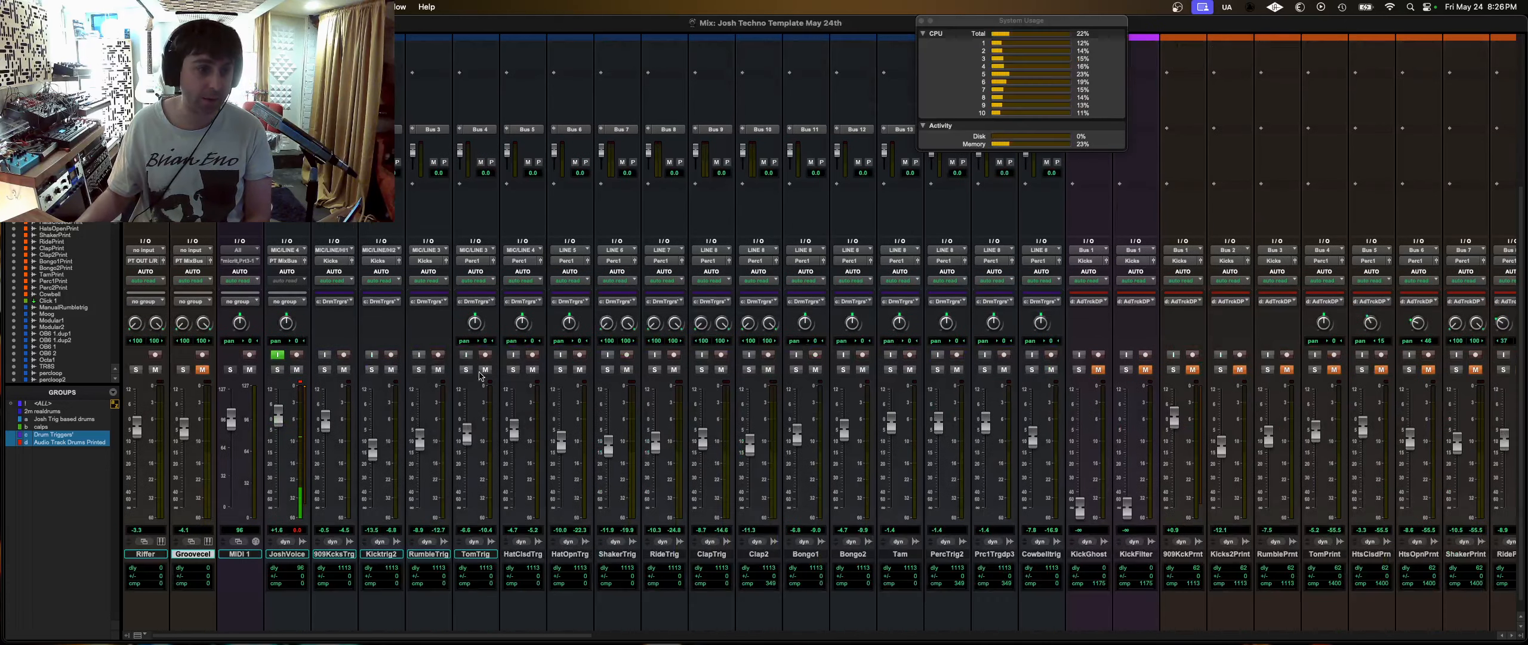
left_click(238, 261)
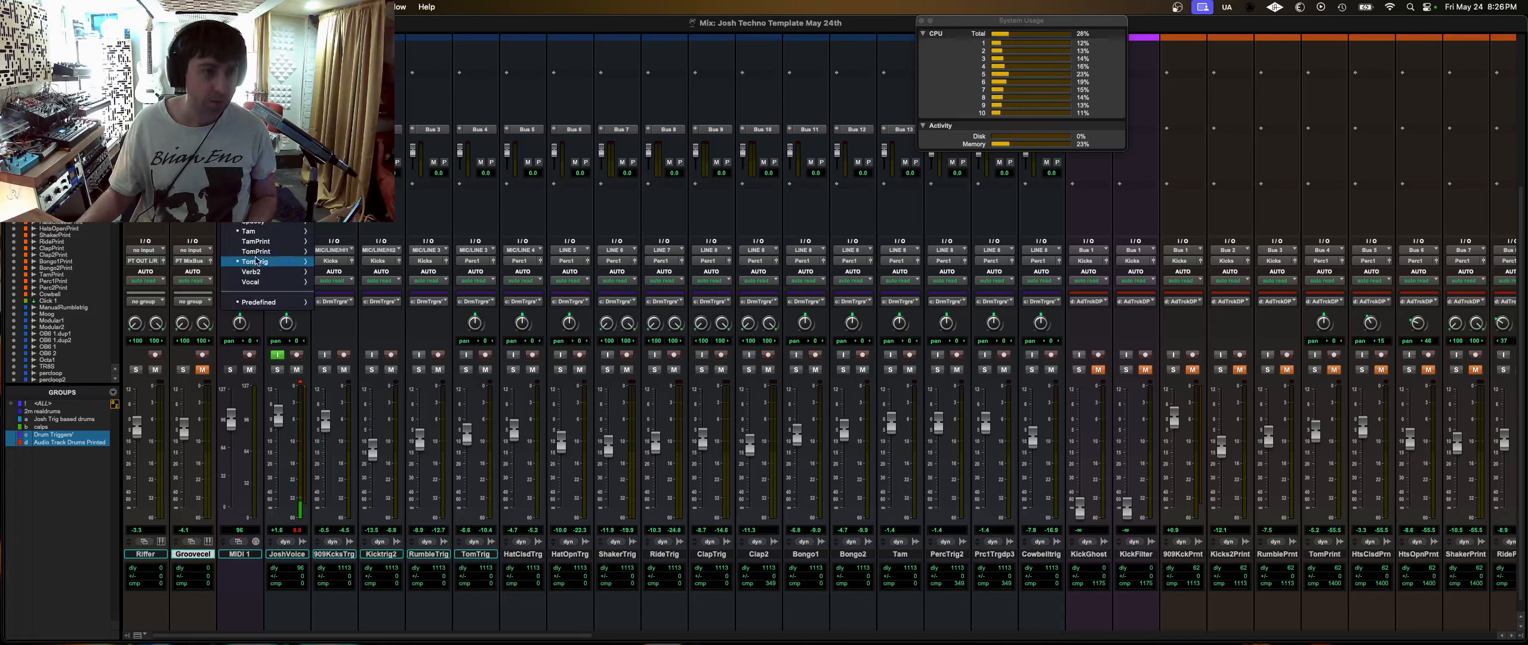
scroll(267, 286, "up", 4)
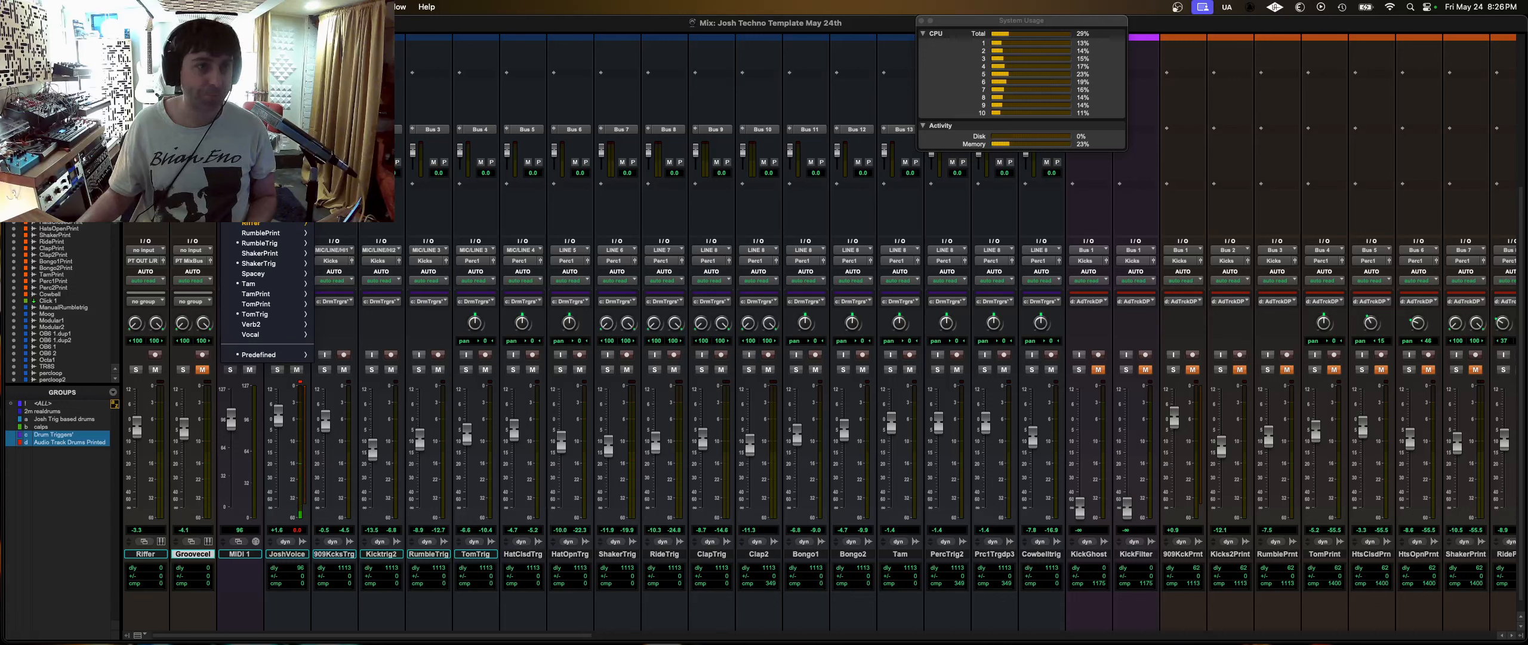
scroll(267, 417, "up", 10)
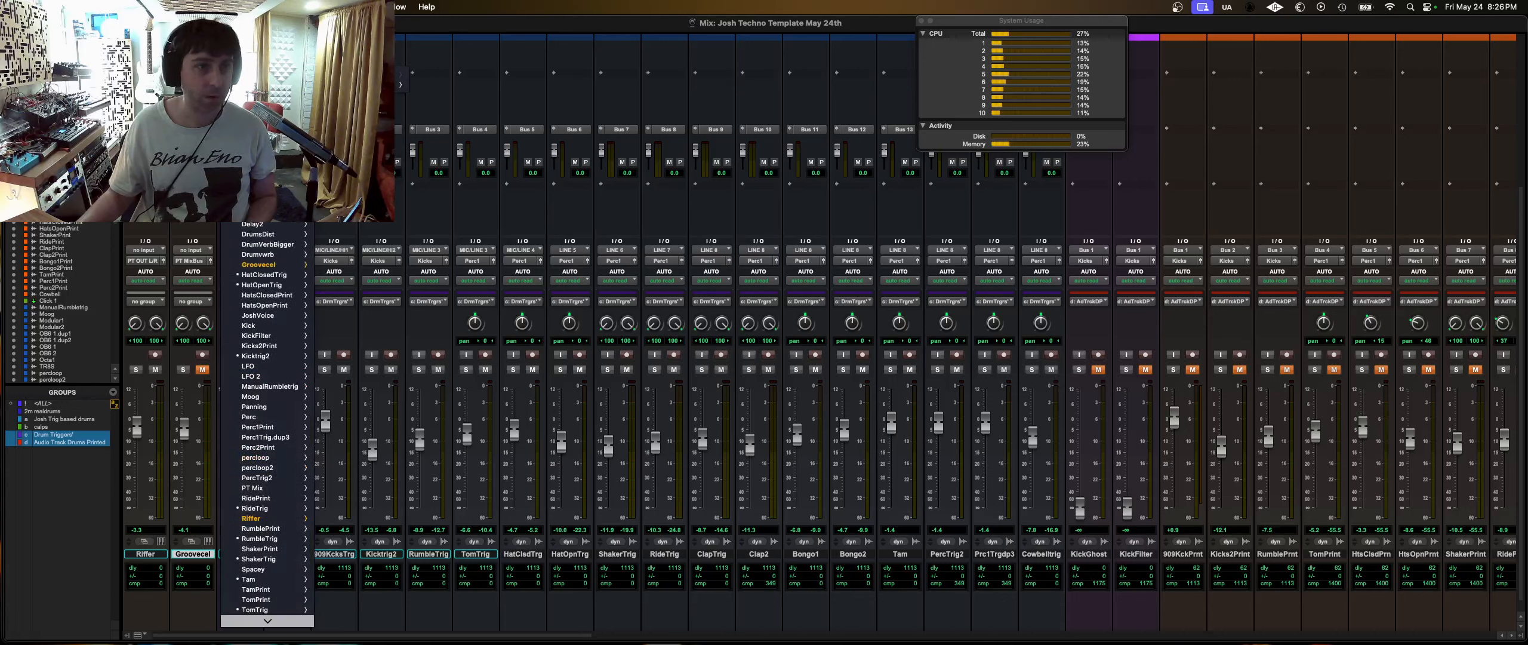
left_click(580, 607)
- Inspect the MIDI input settings of Trigger 2 on the 909 kicks trigger track
scroll(579, 607, "up", 10)
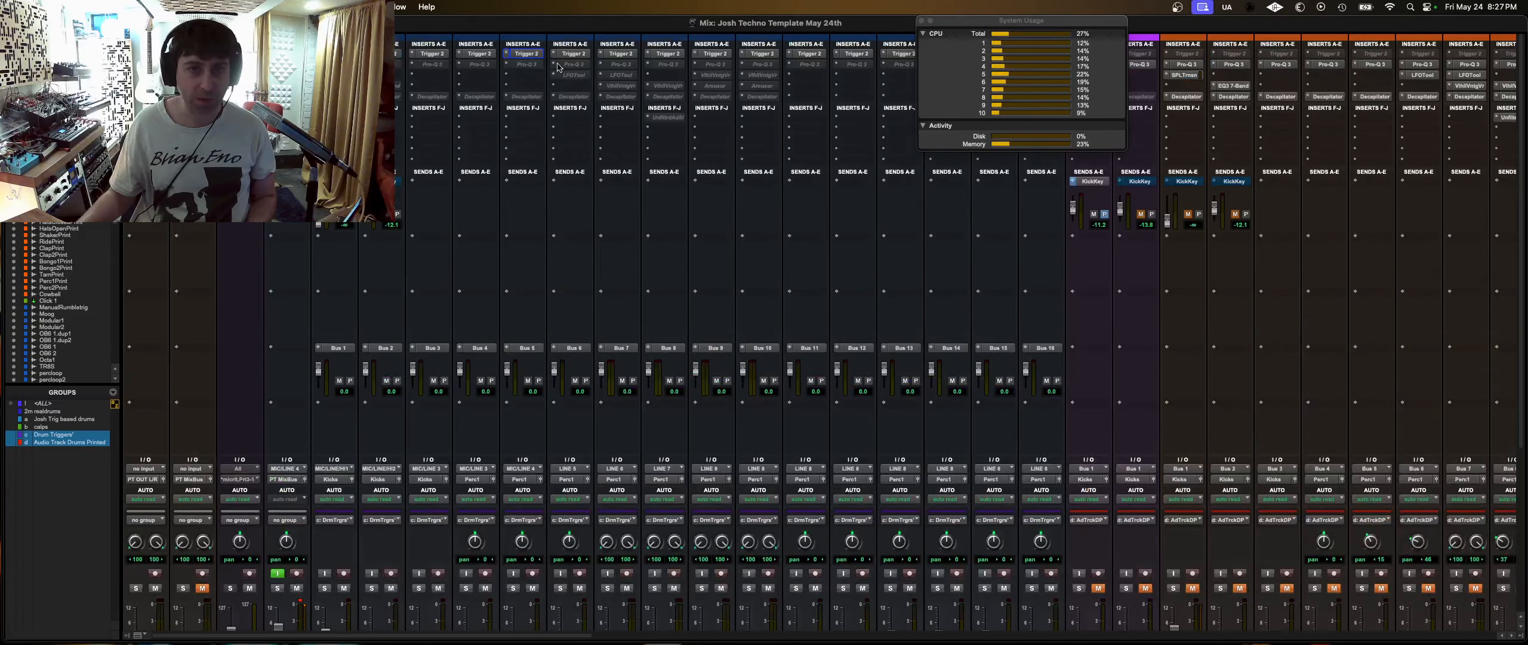
scroll(558, 68, "down", 10)
scroll(558, 67, "up", 9)
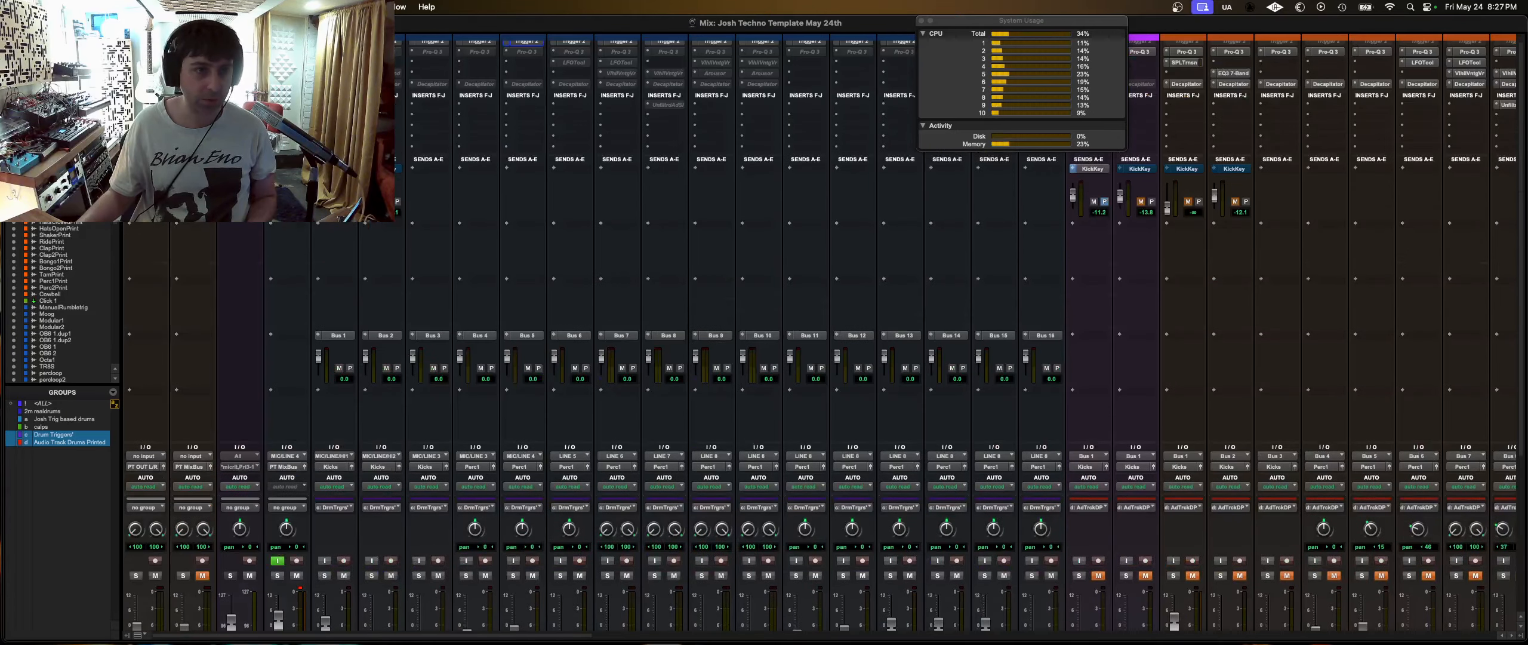
scroll(558, 67, "up", 1)
left_click(523, 55)
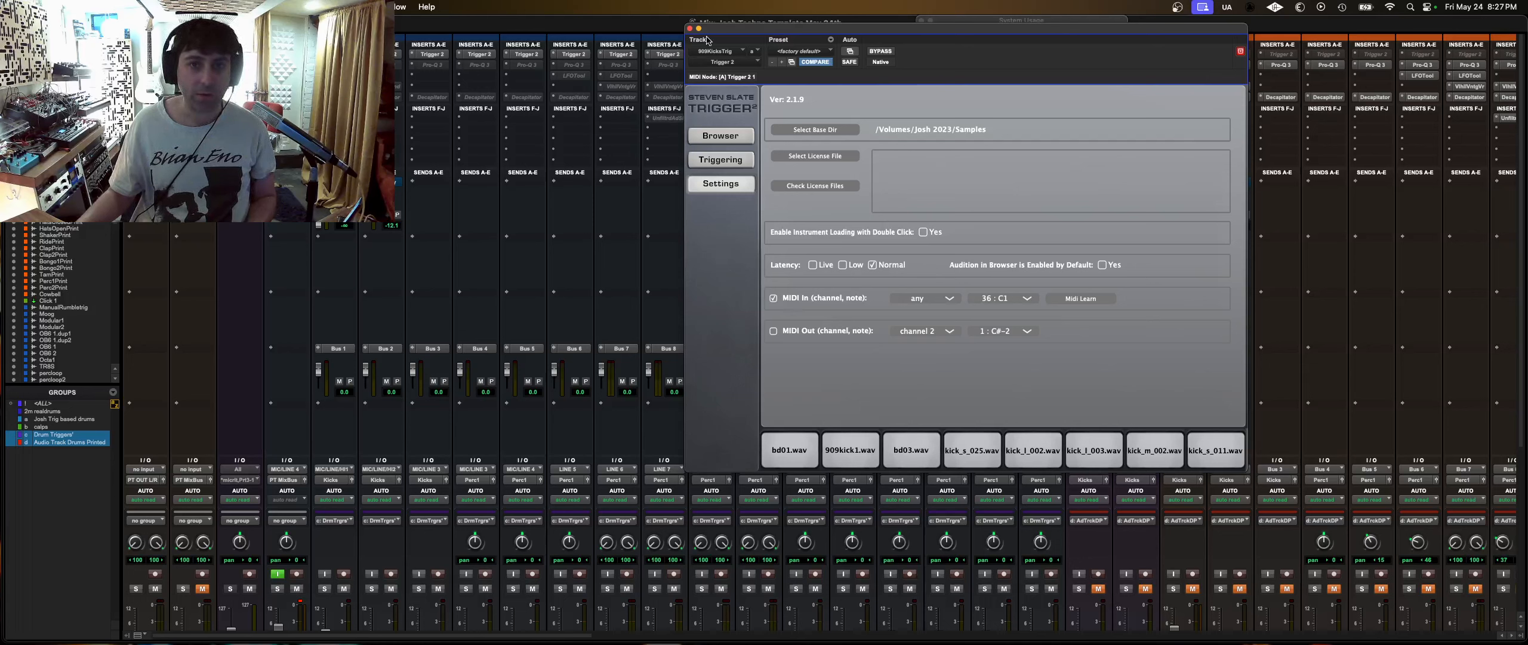
left_click(690, 28)
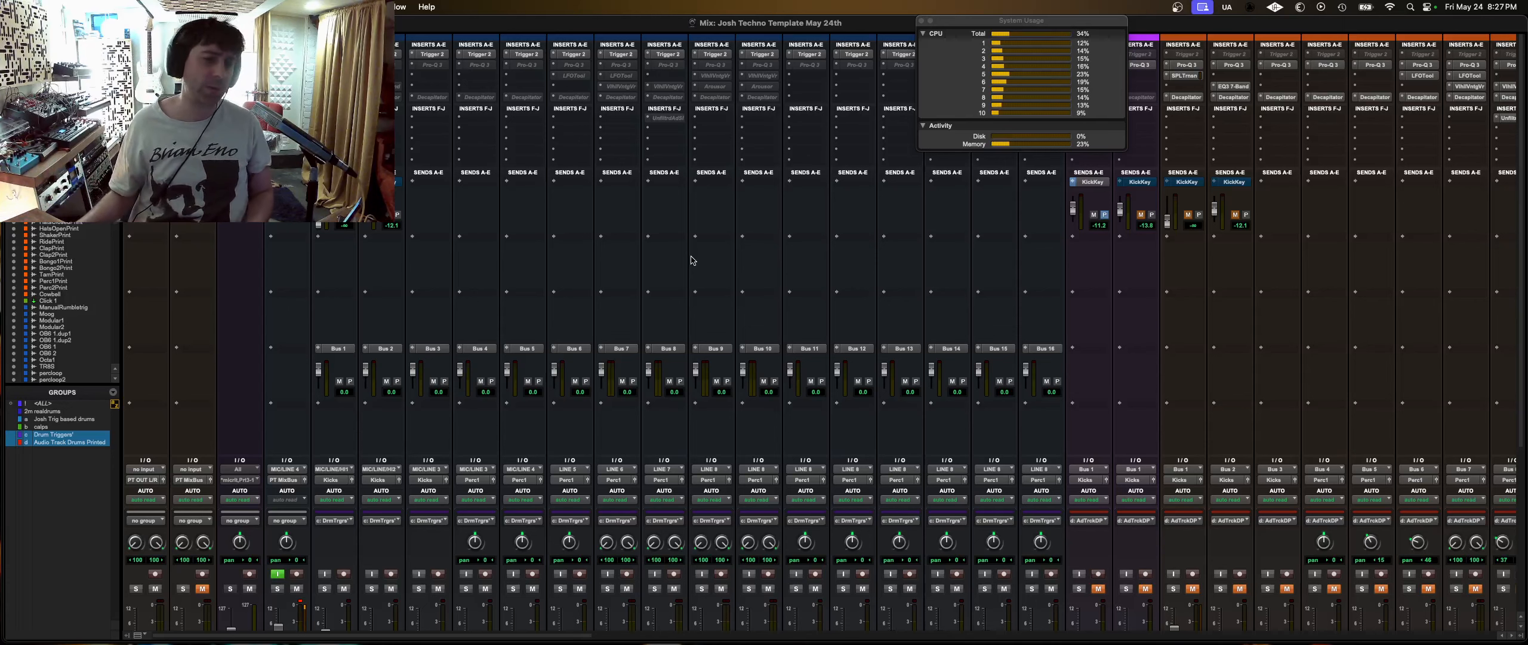
- Open the GrooveCell instrument on the Groovecel track and view its drum pads and sequencer pattern
scroll(667, 442, "down", 3)
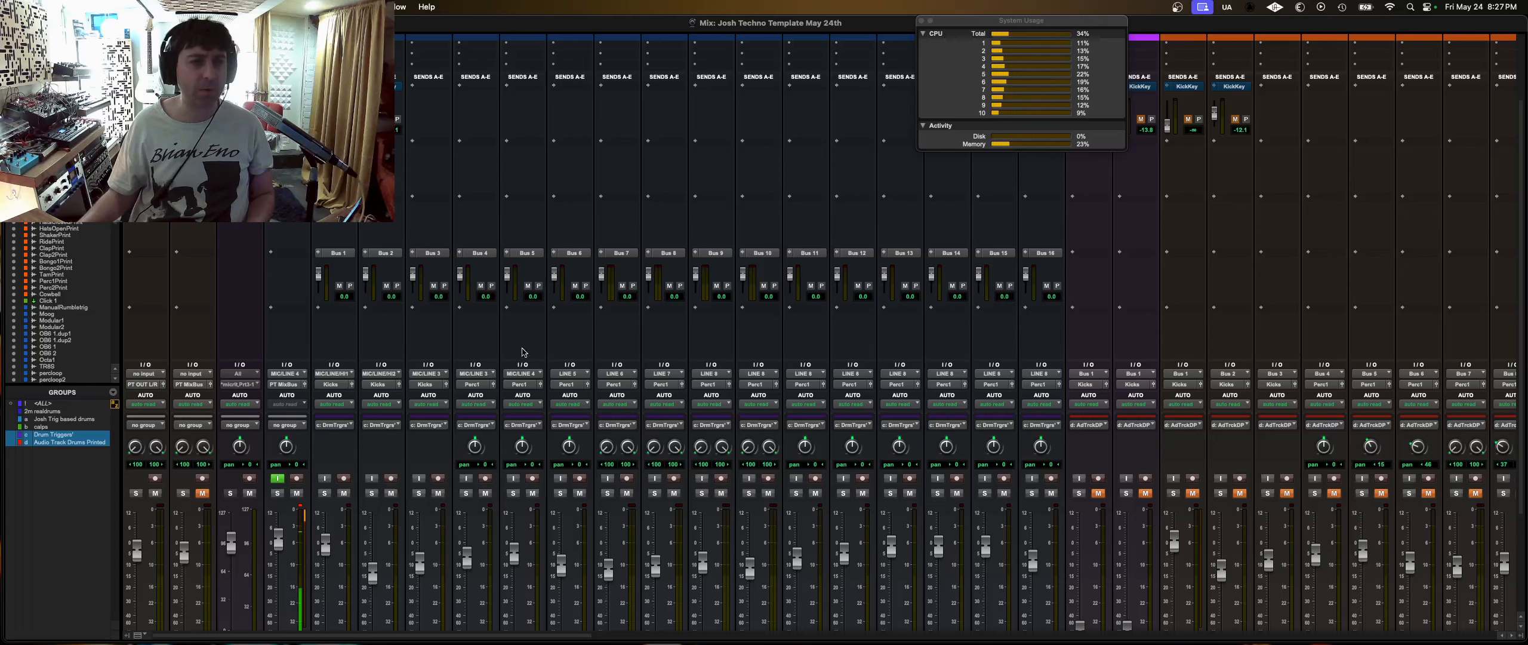
scroll(524, 337, "up", 3)
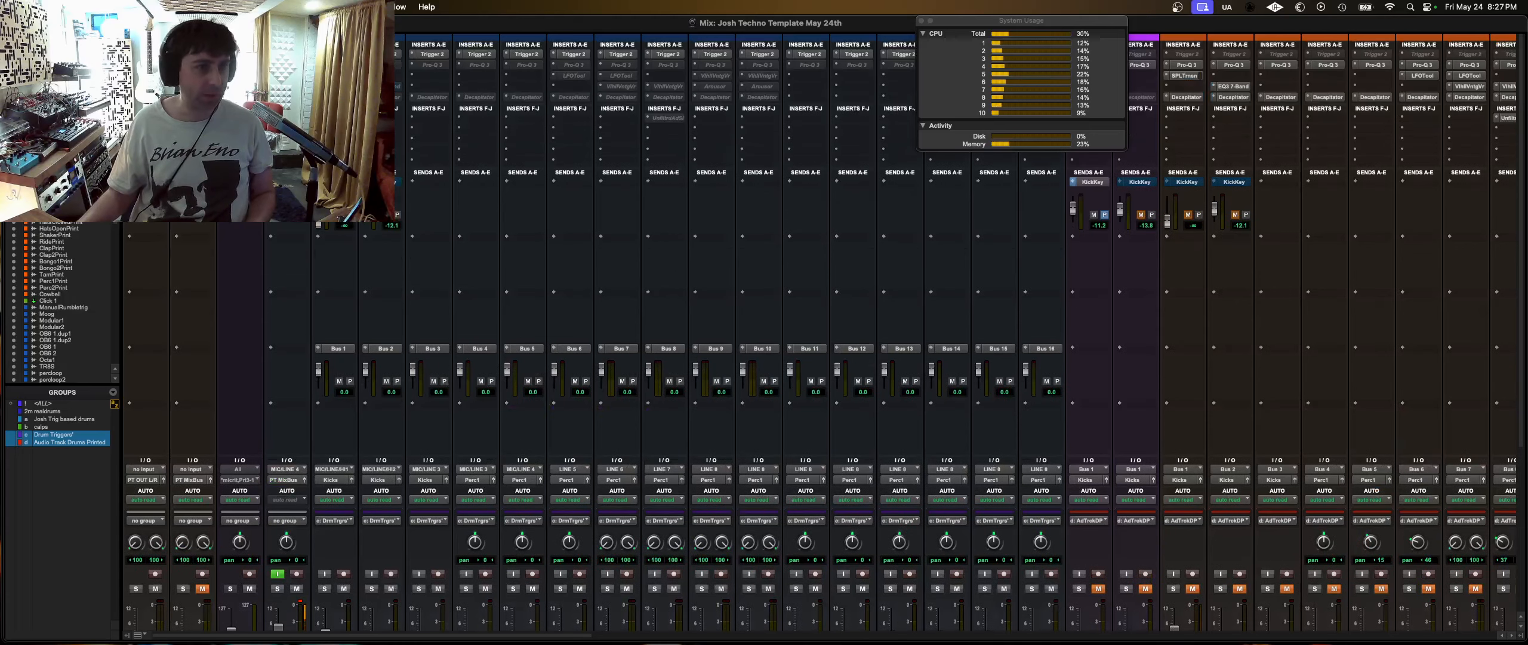
scroll(248, 263, "down", 5)
scroll(252, 278, "up", 5)
left_click(192, 76)
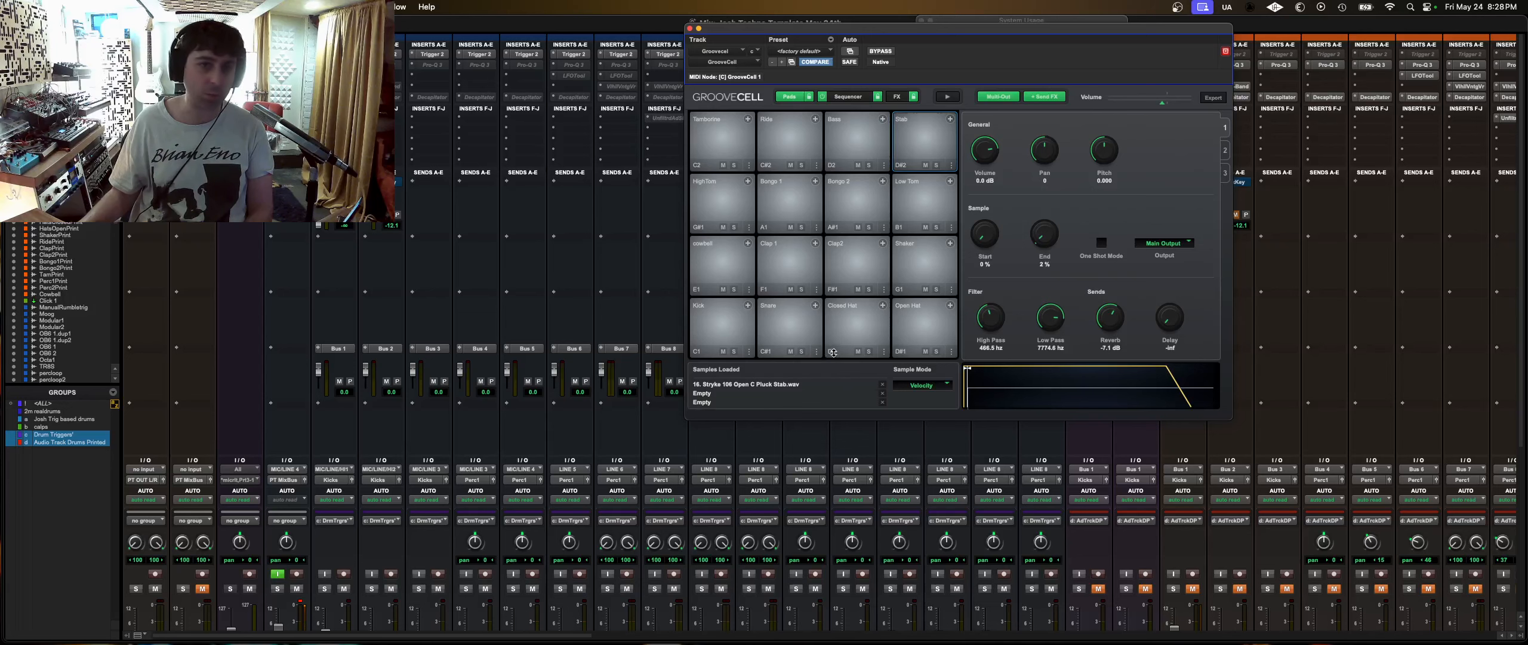
scroll(634, 572, "down", 5)
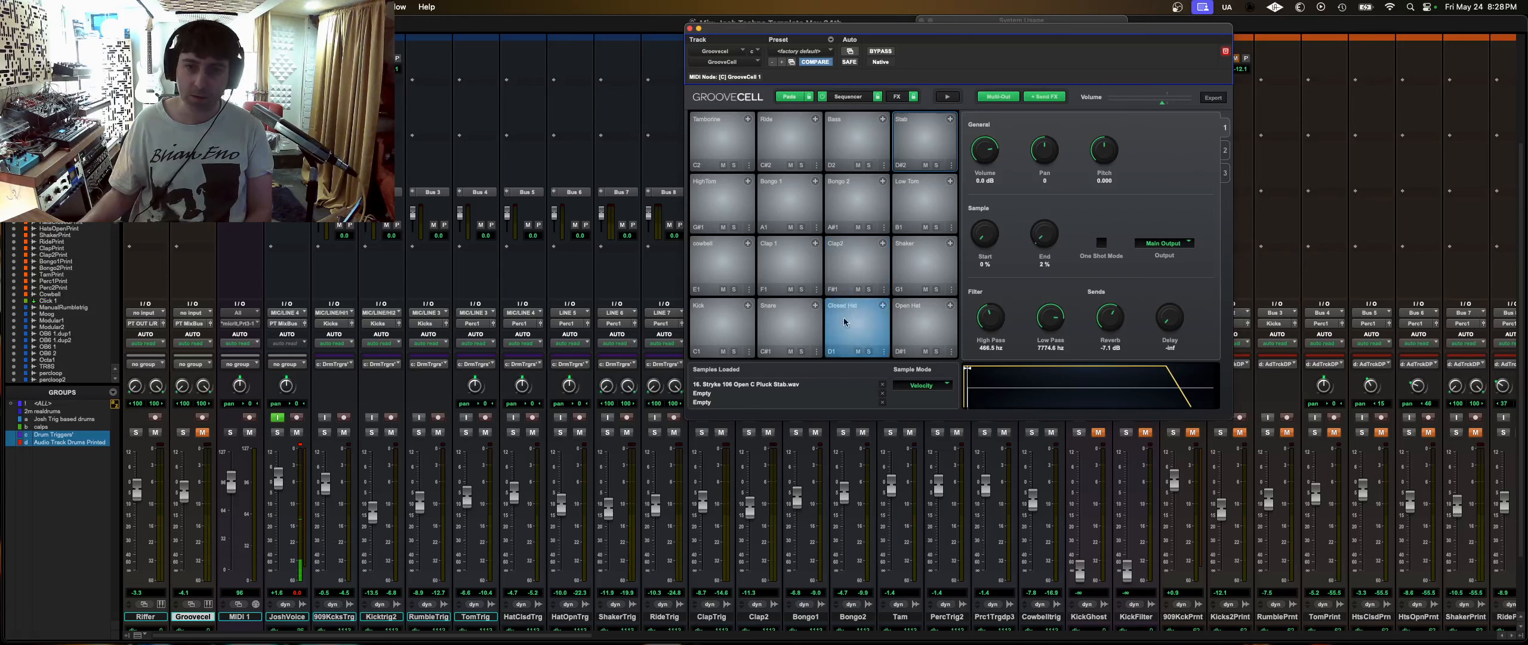
scroll(662, 382, "up", 5)
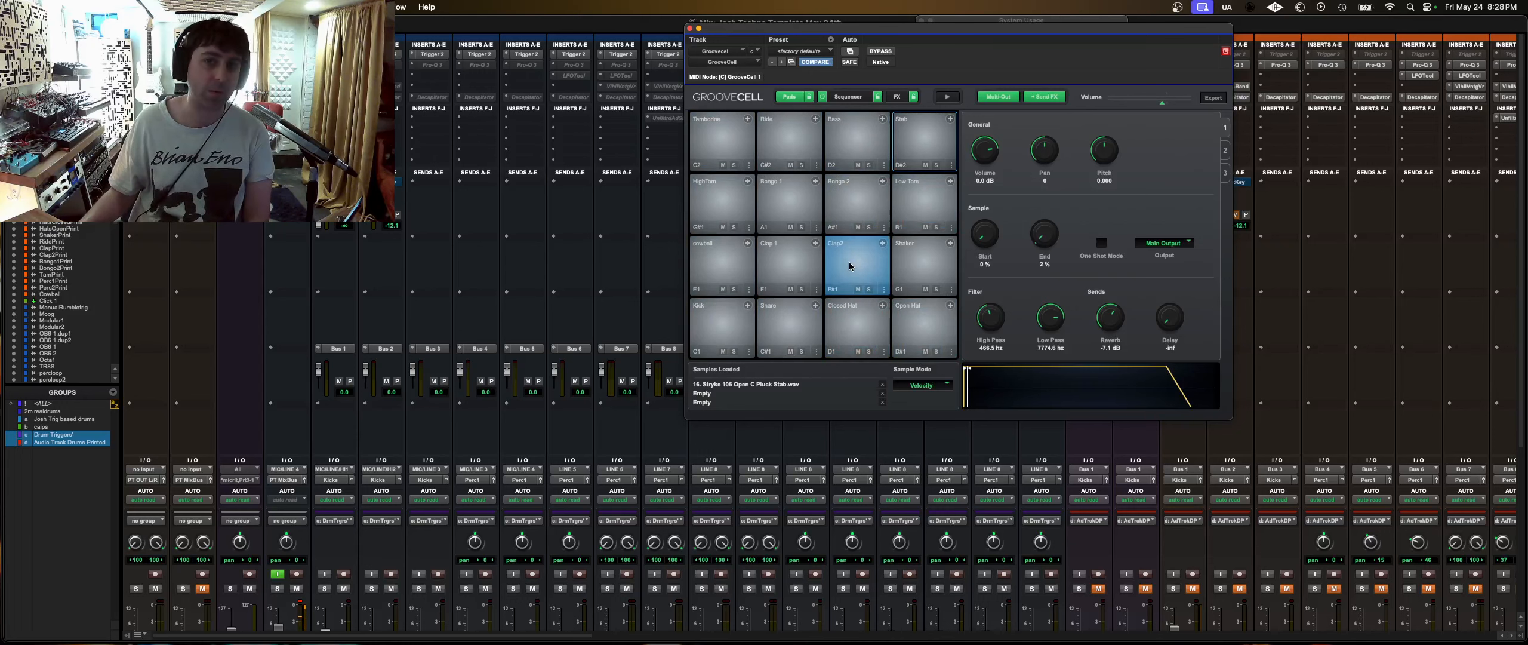
left_click(852, 99)
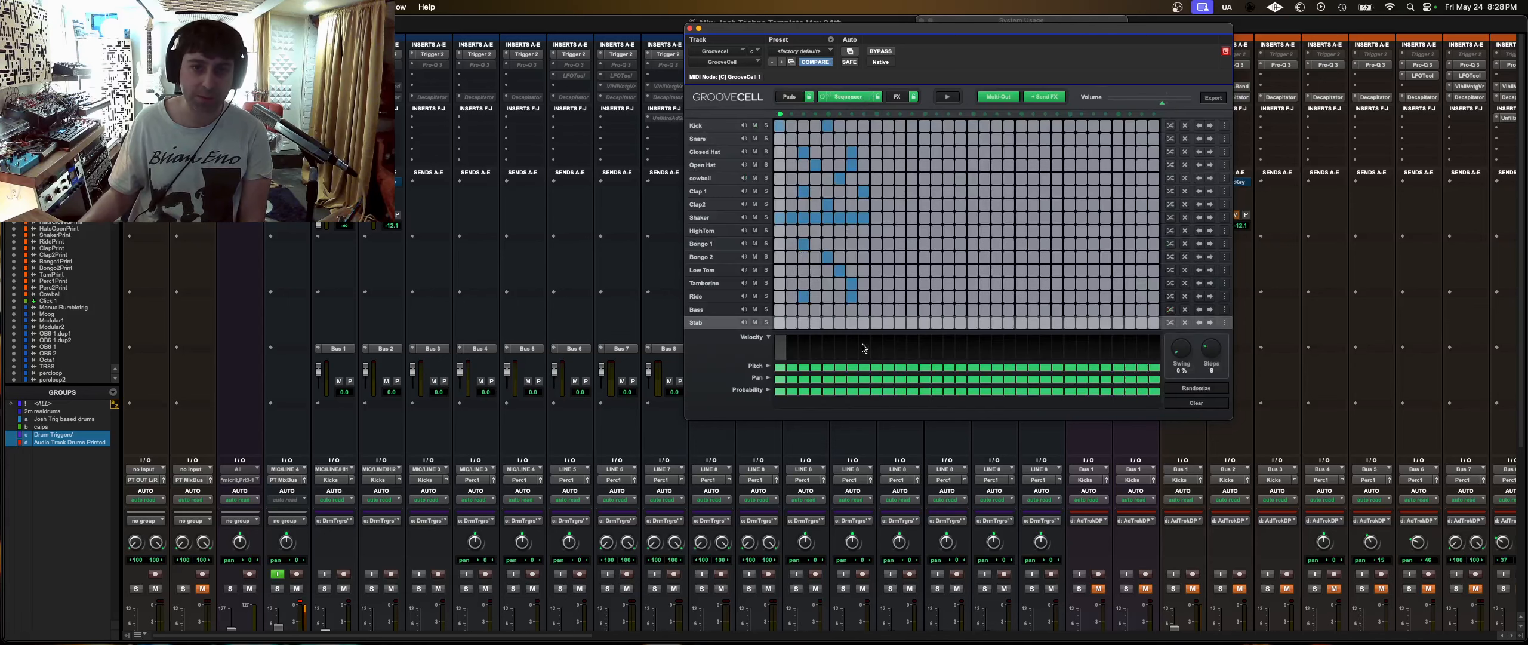
- Unmute and solo the Groovecel track, and play back its sequencer pattern
scroll(446, 470, "down", 5)
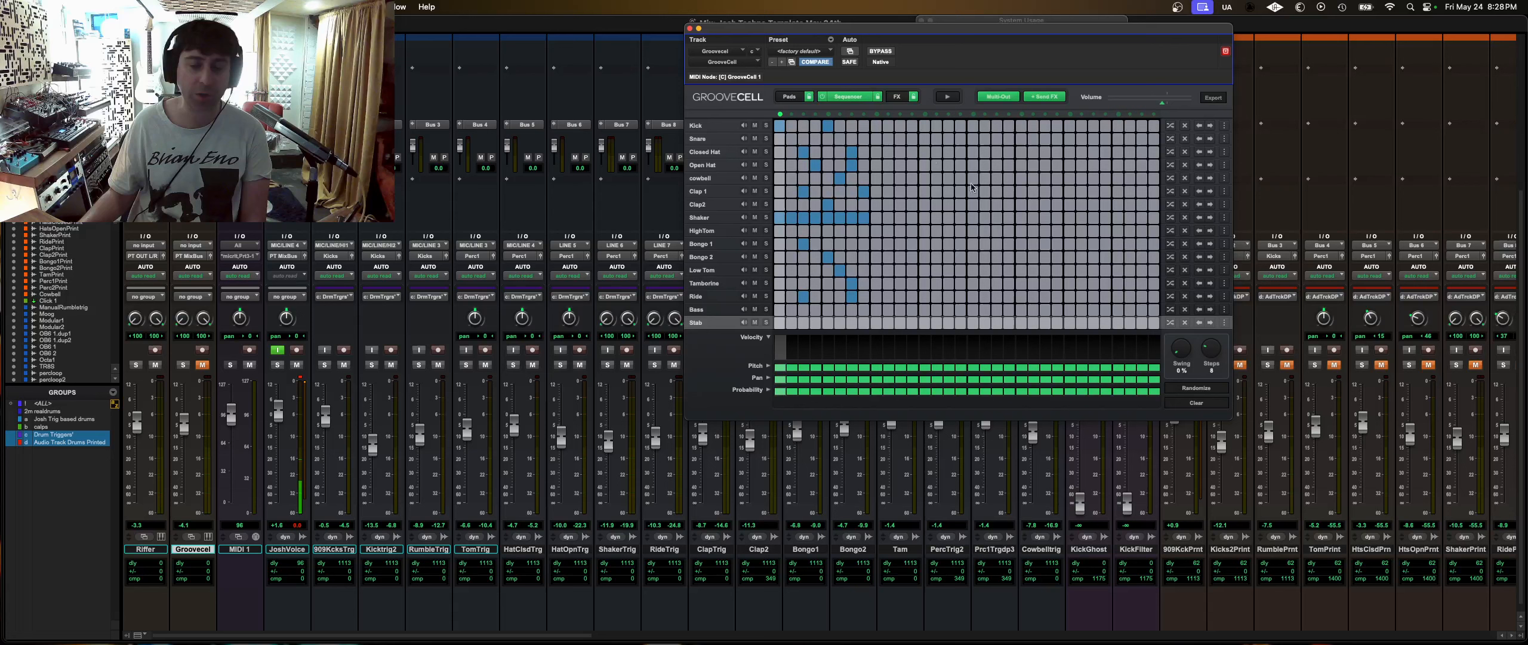
left_click(204, 366)
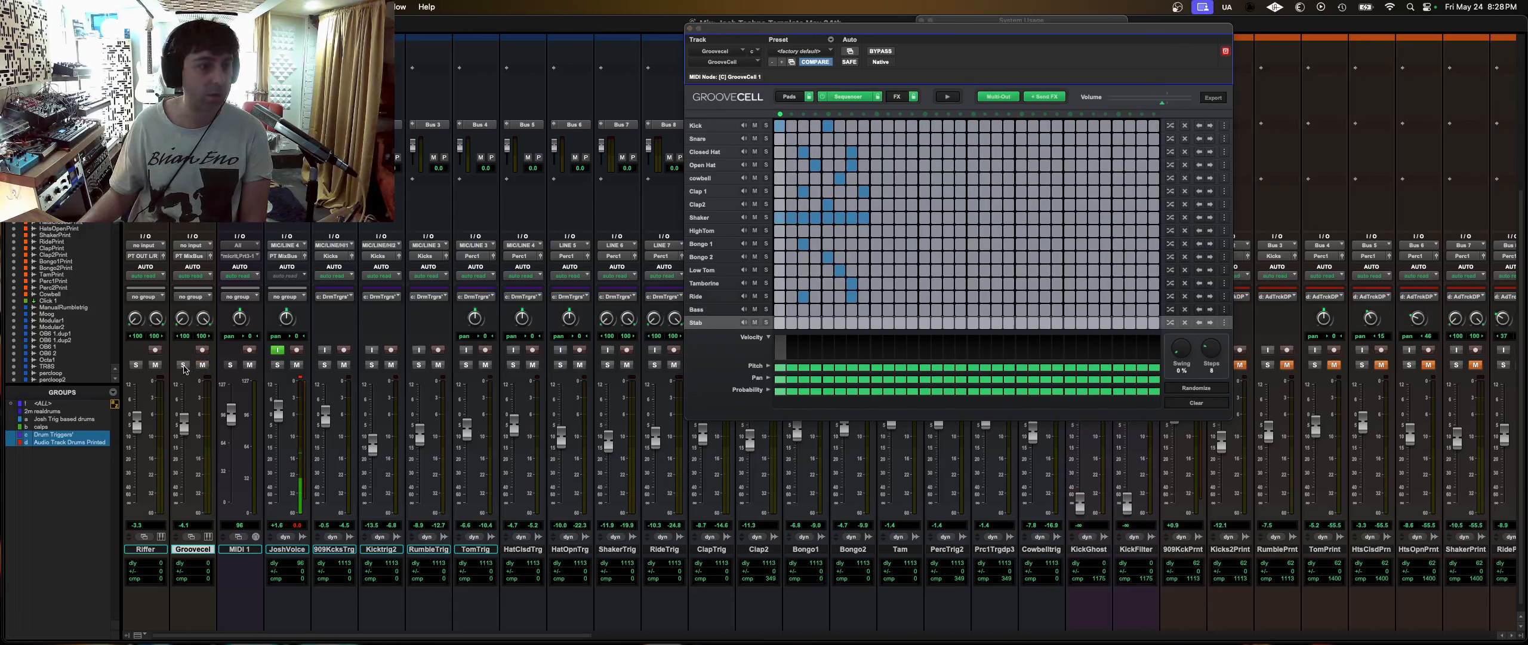
left_click(184, 365)
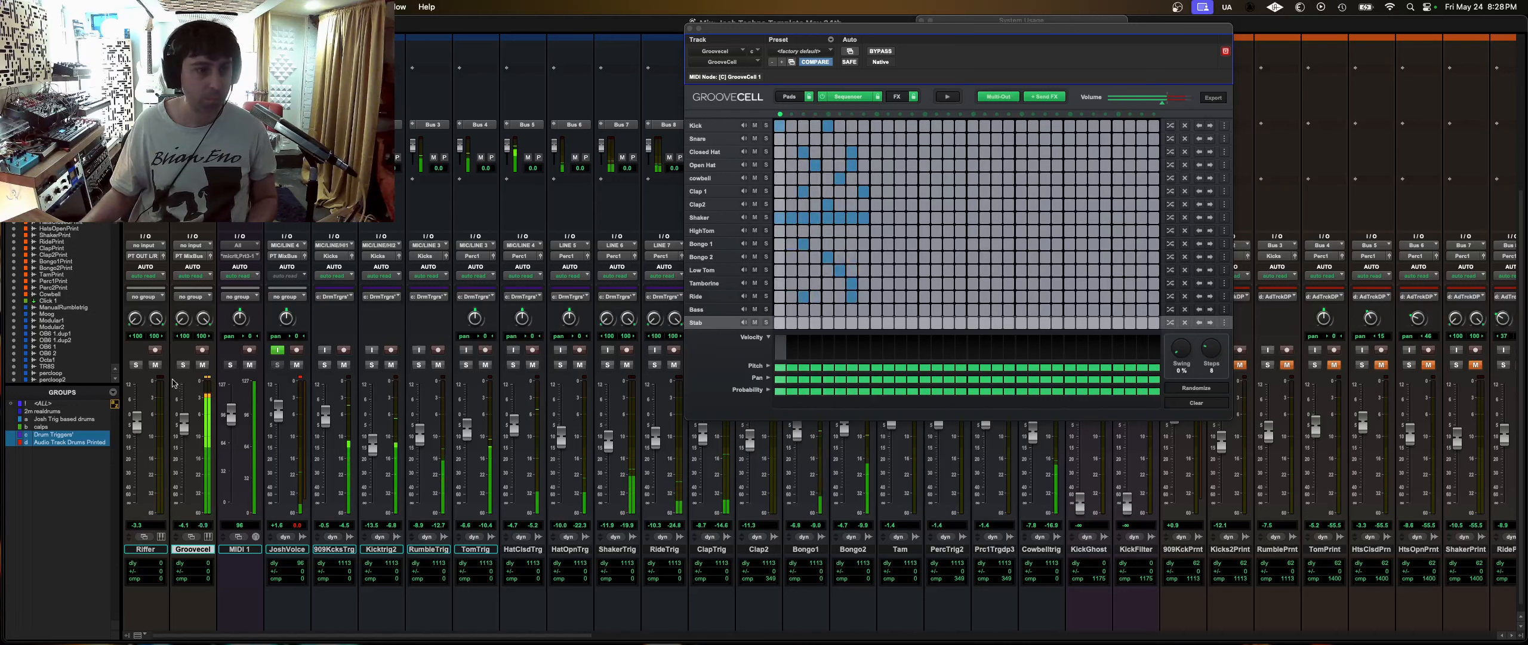
left_click(185, 365)
key("space")
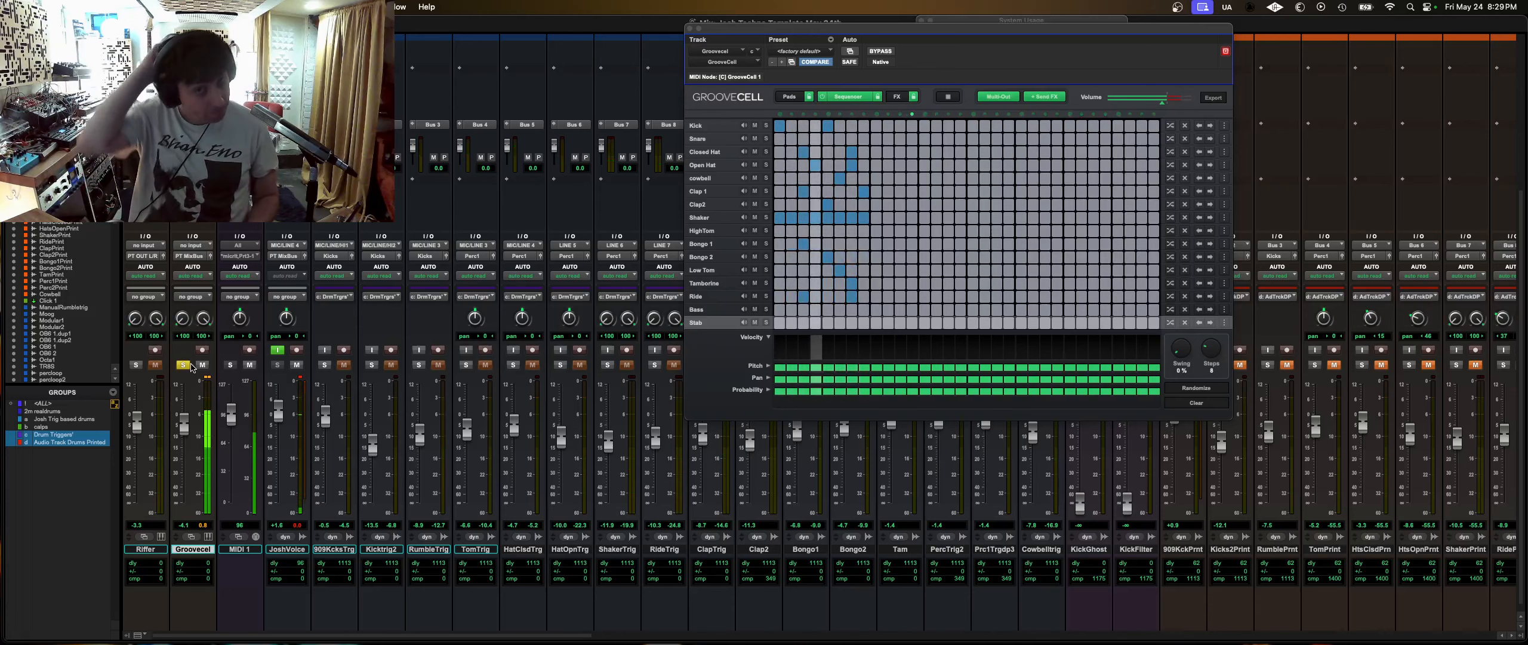
key("space")
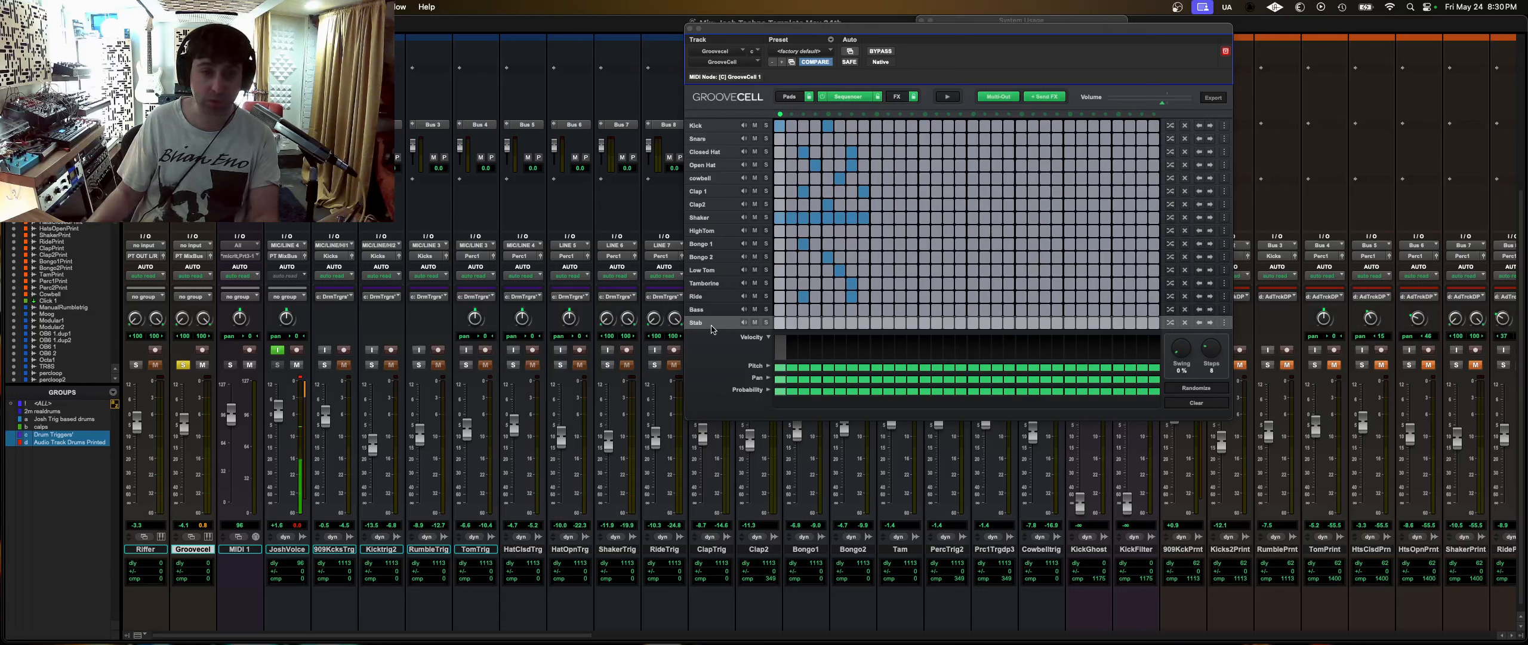
- Export the GrooveCell pattern as MIDI onto the MIDI 1 track, just past the end marker
scroll(508, 552, "up", 1)
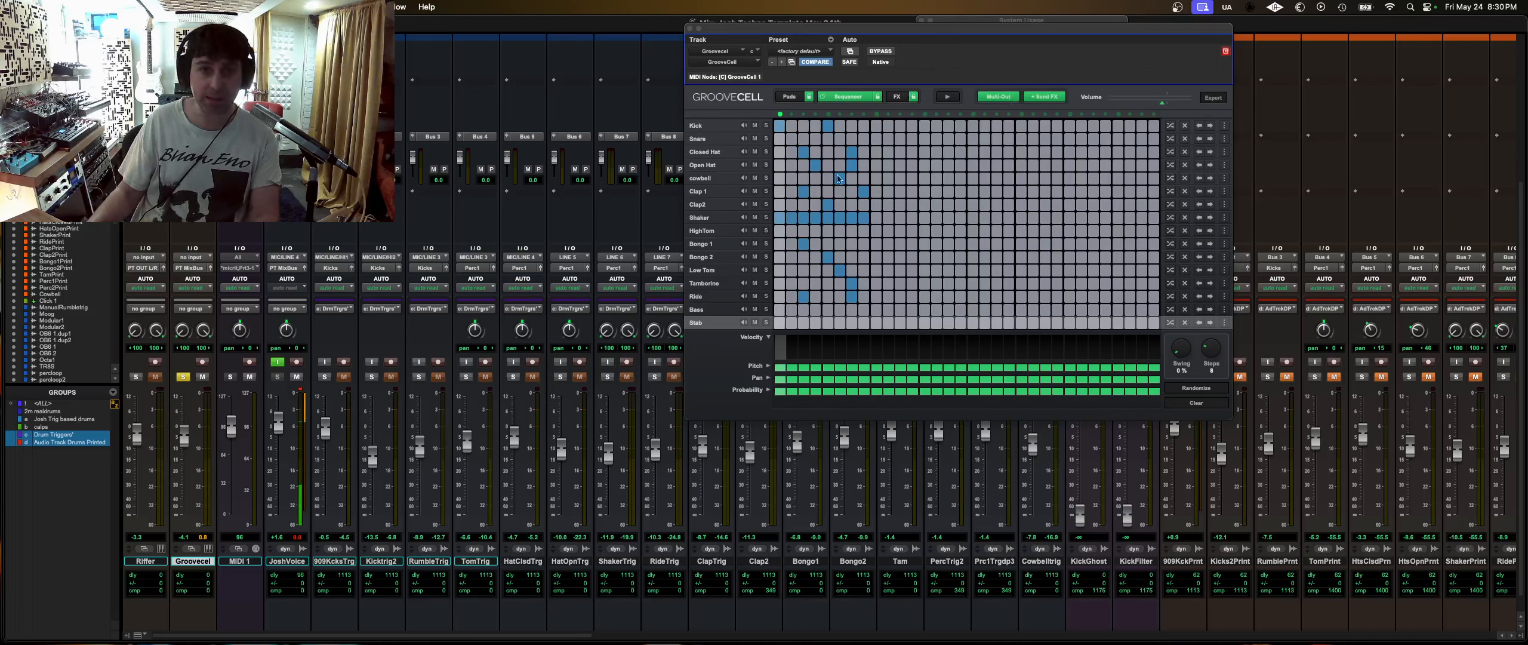
left_click(1213, 97)
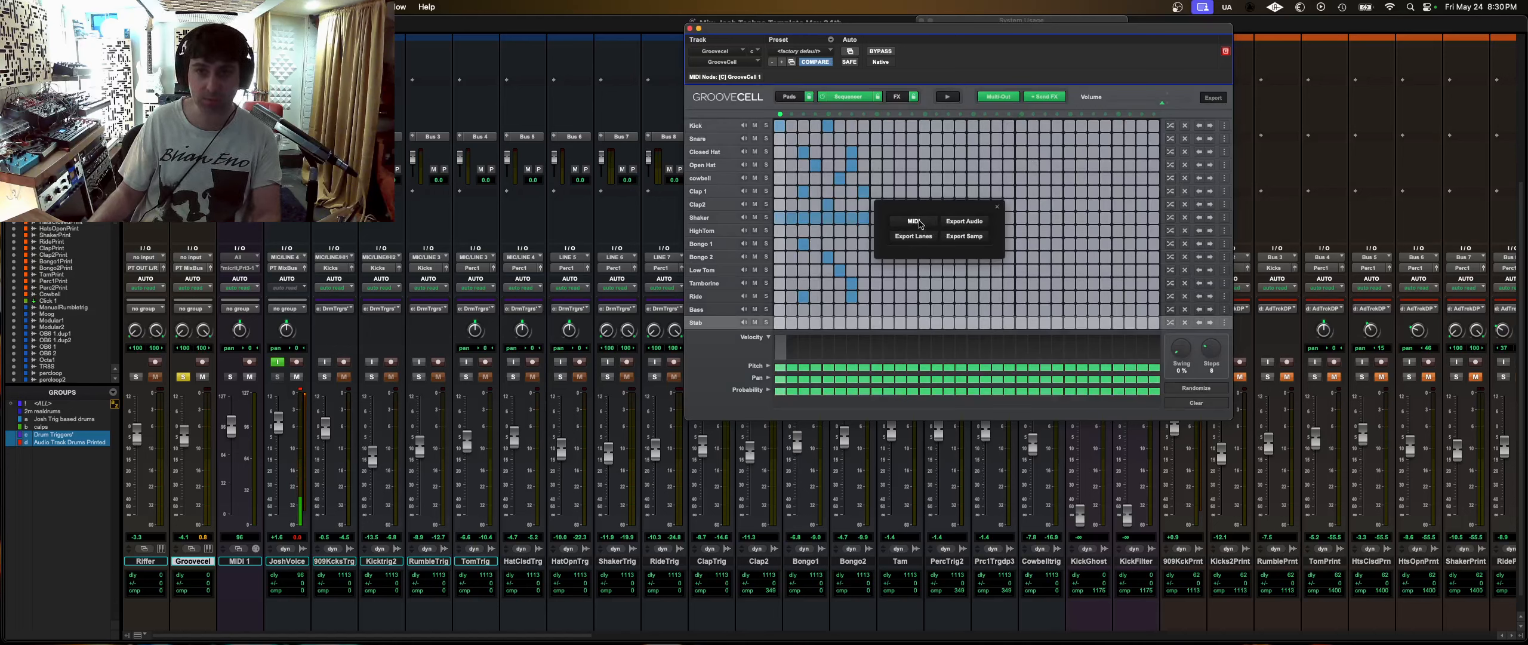
key("super+equal")
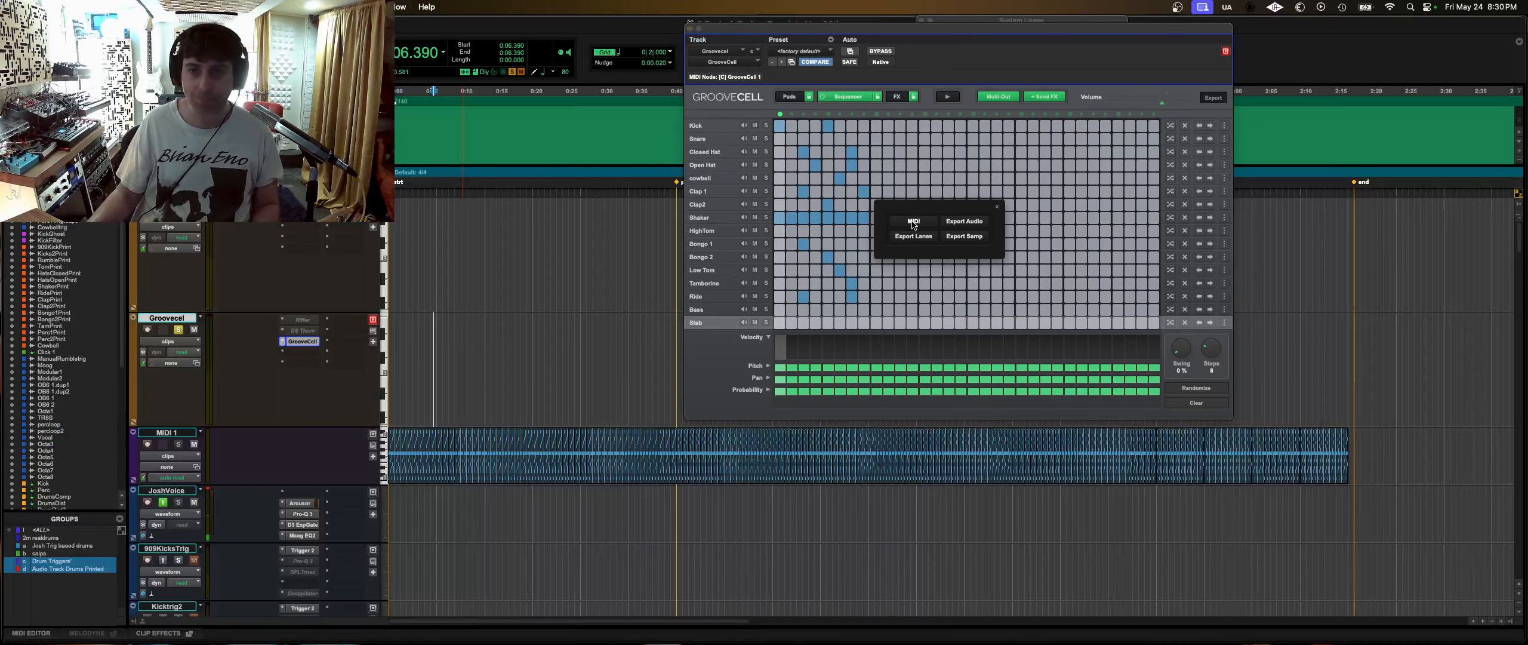
left_click_drag(913, 225, 1396, 444)
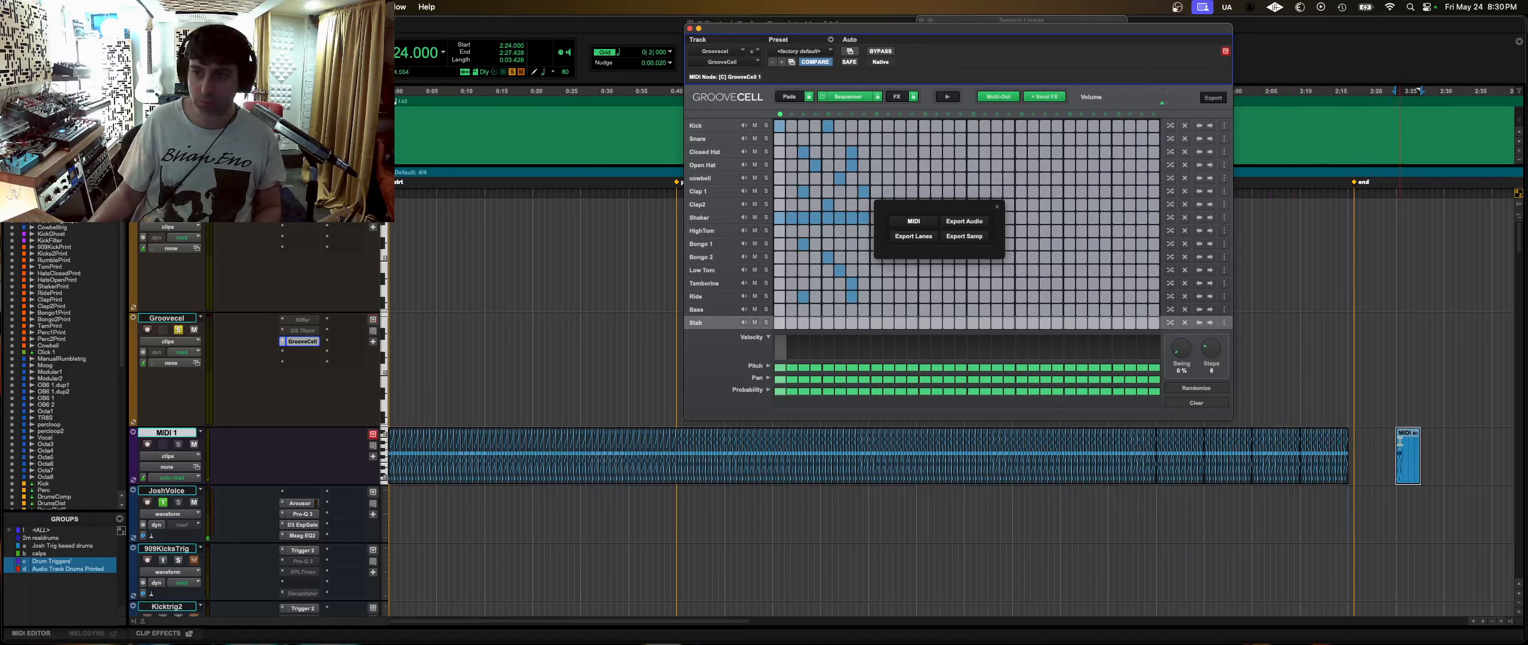
- Close the GrooveCell instrument and delete the exported clip from the MIDI 1 track
left_click_drag(1389, 445, 1450, 453)
key("super+w")
key("Delete")
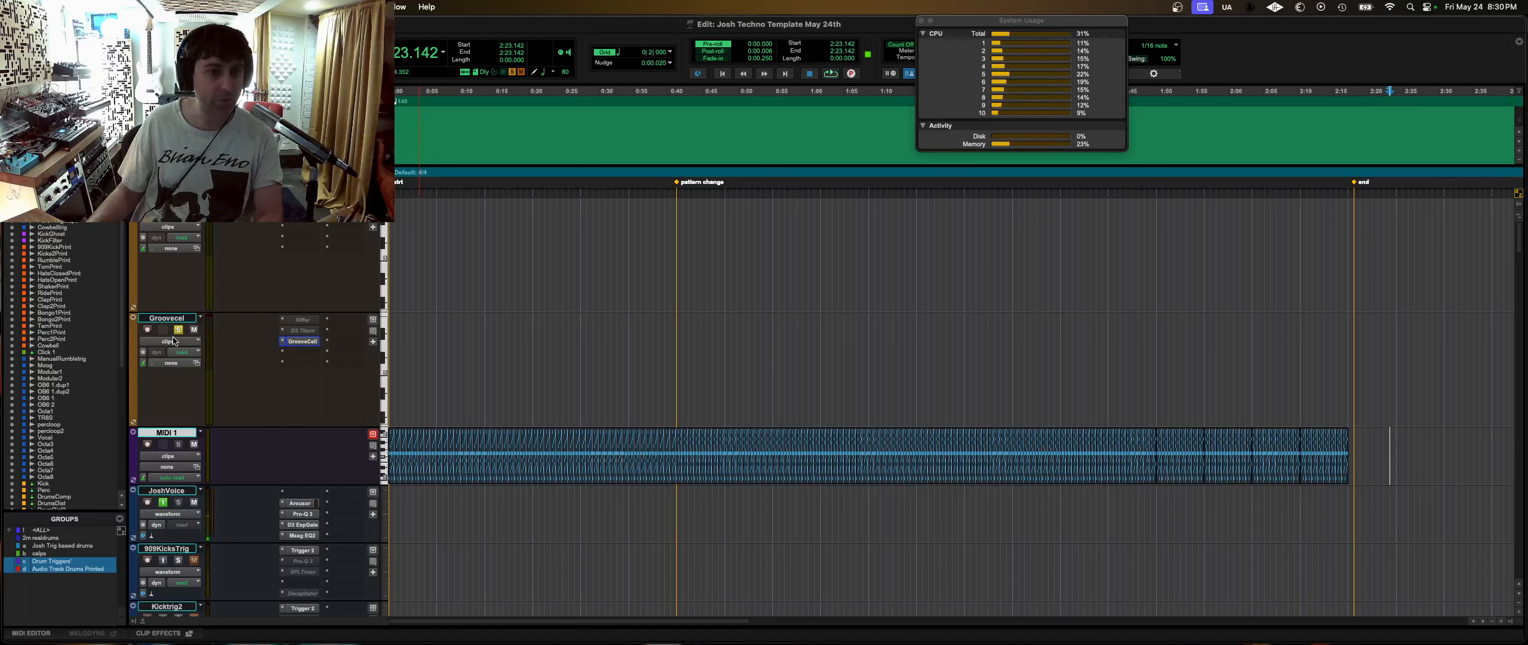
- Return to the Mix window and look over the drum trigger channels' inserts, sends, routing and faders
key("super+equal")
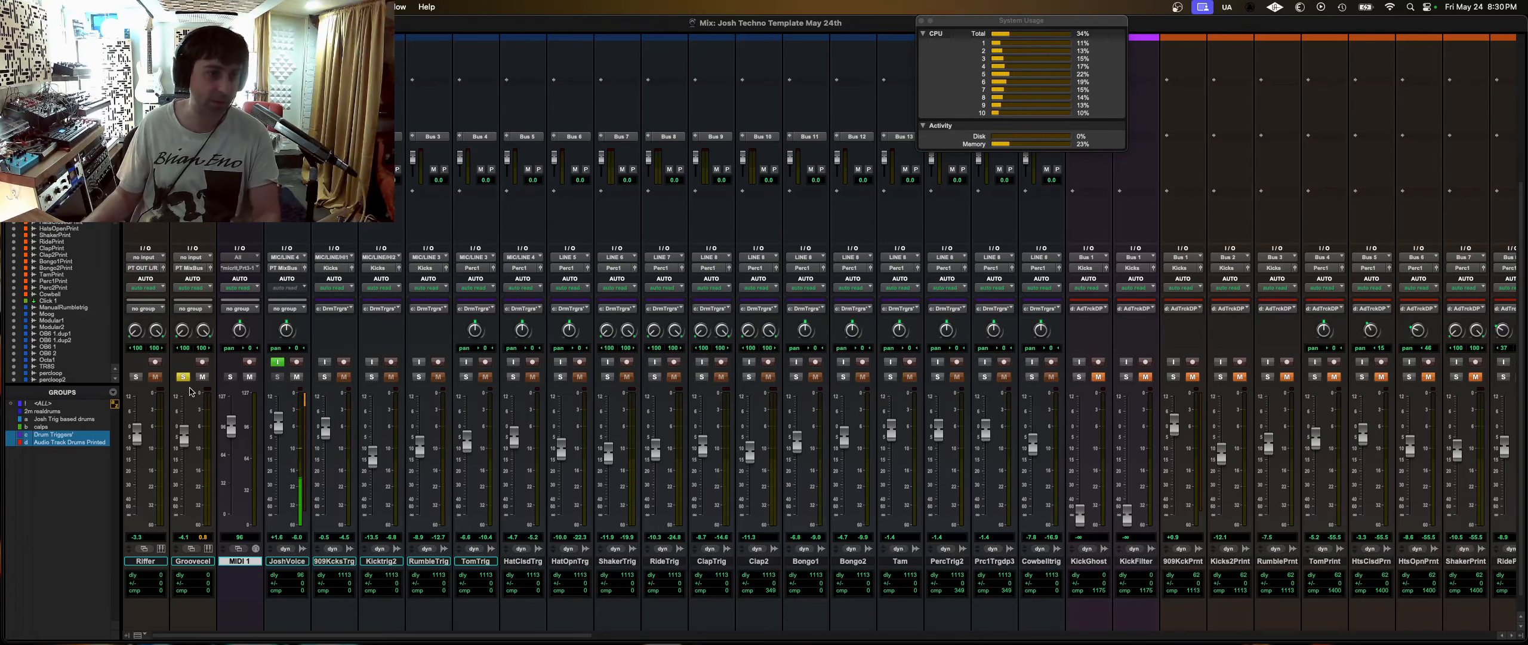
scroll(189, 401, "up", 5)
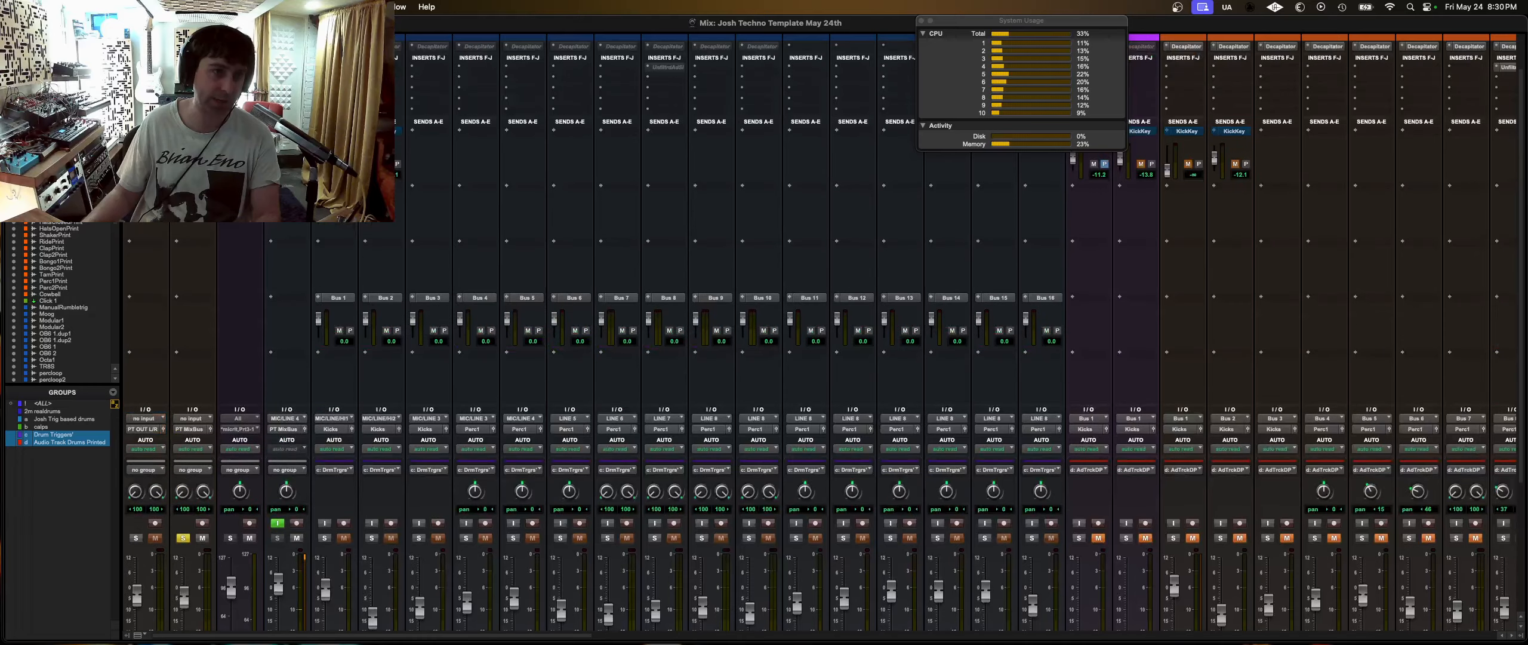
scroll(189, 401, "down", 5)
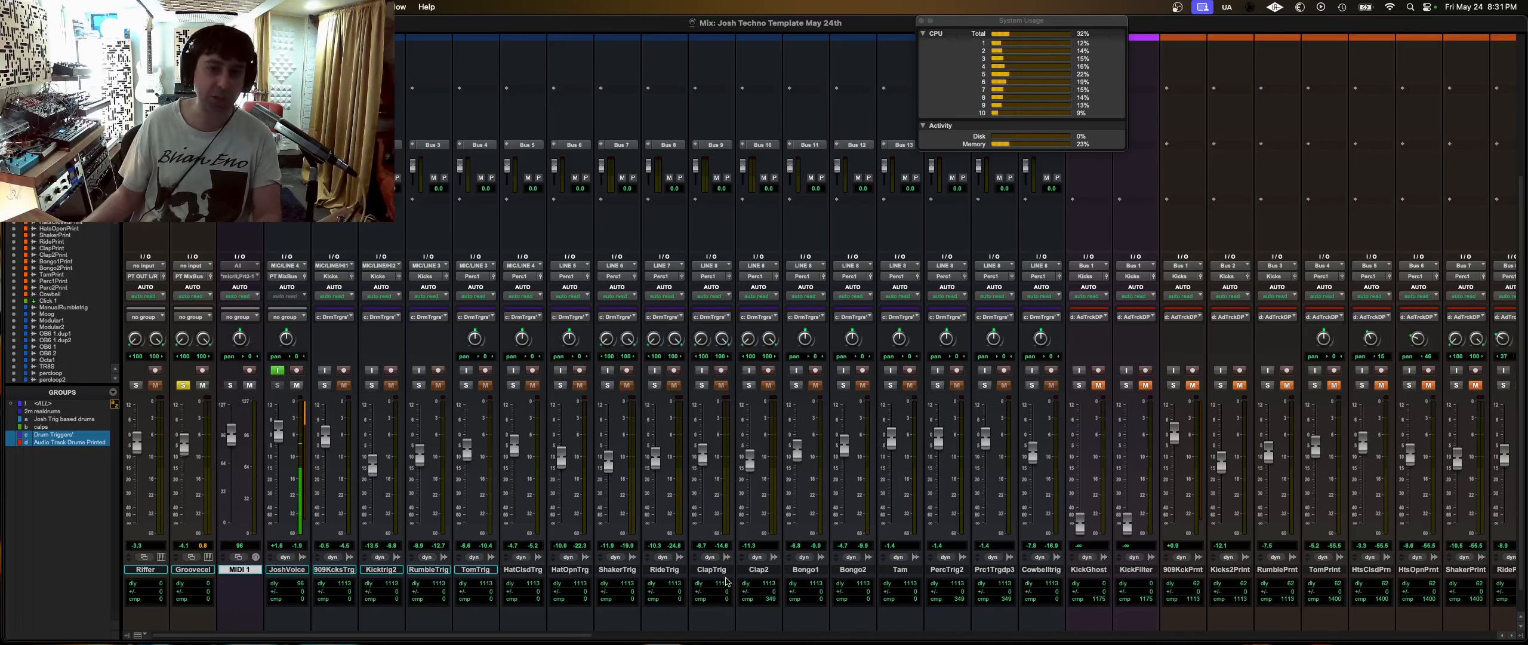
scroll(719, 548, "up", 5)
scroll(724, 506, "down", 5)
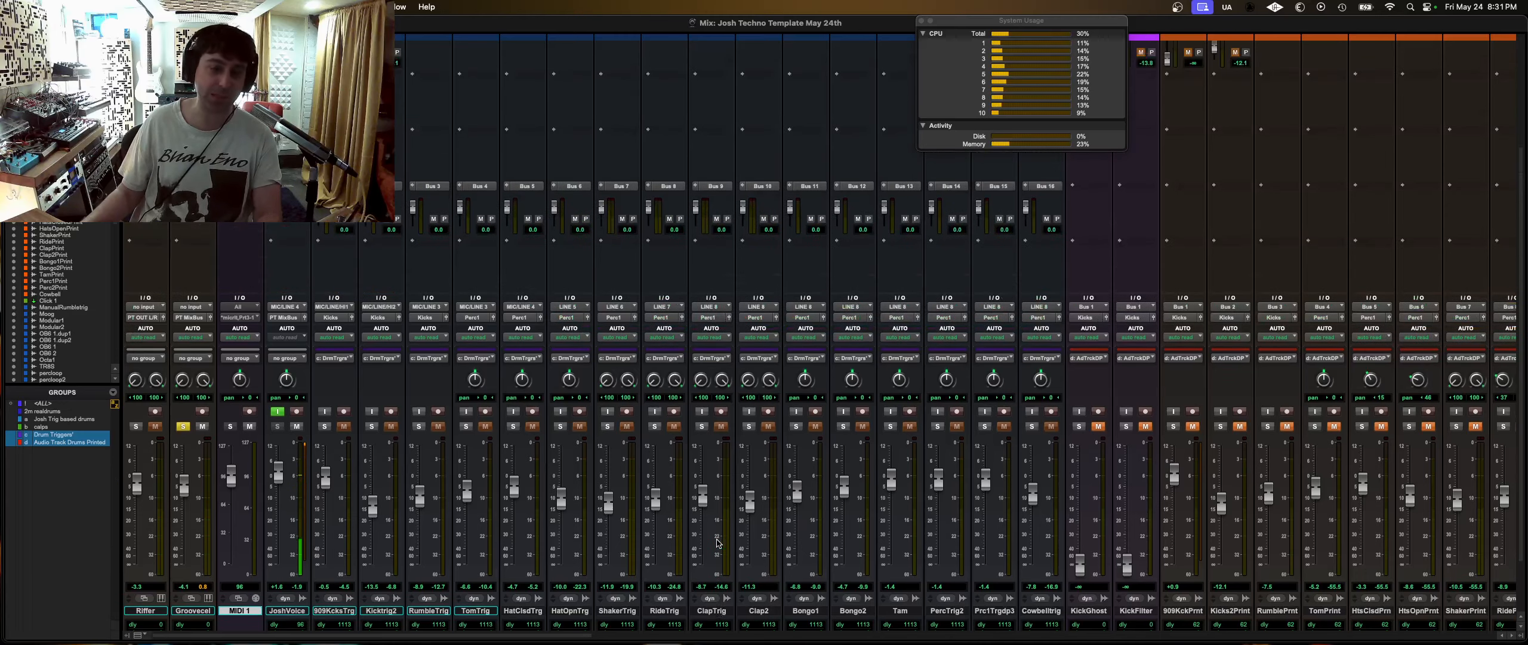
scroll(718, 542, "up", 3)
scroll(758, 442, "down", 5)
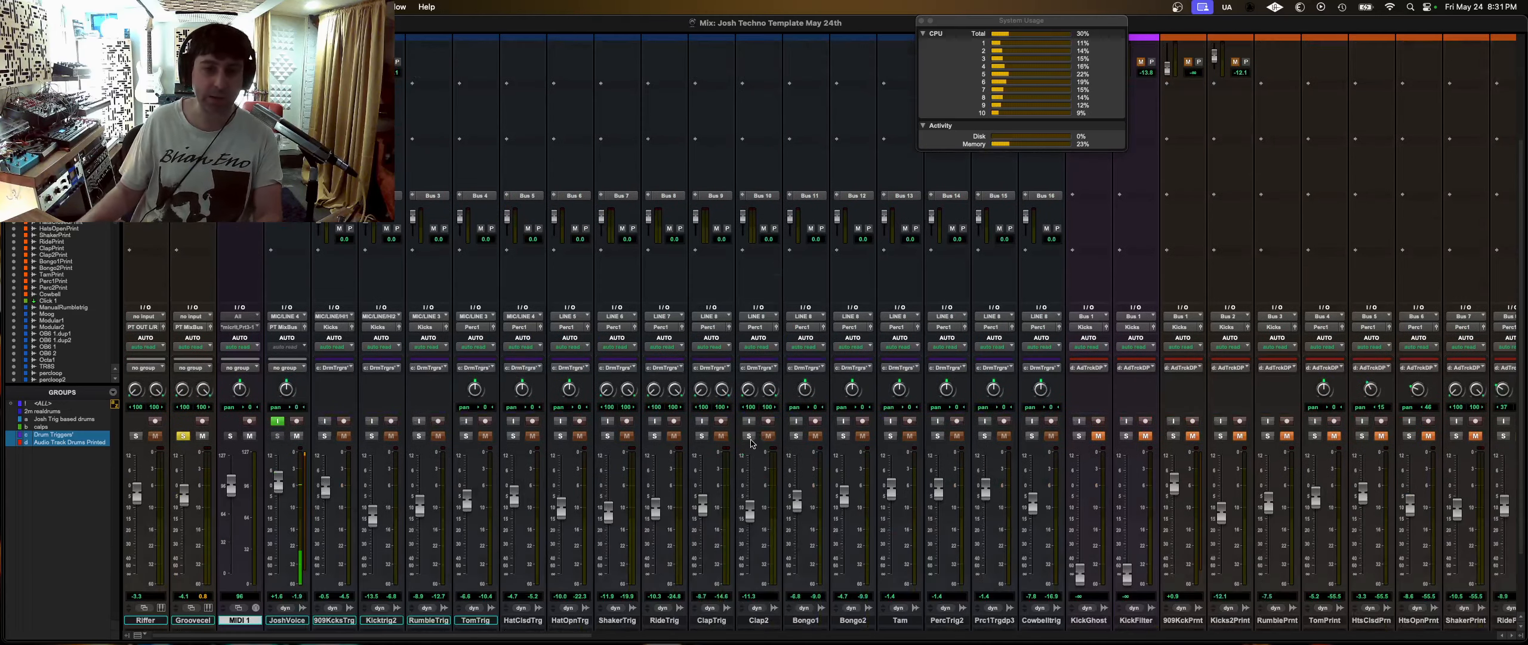
- Take the Groovecel channel out of solo and mute it in the Mix window
scroll(701, 271, "up", 4)
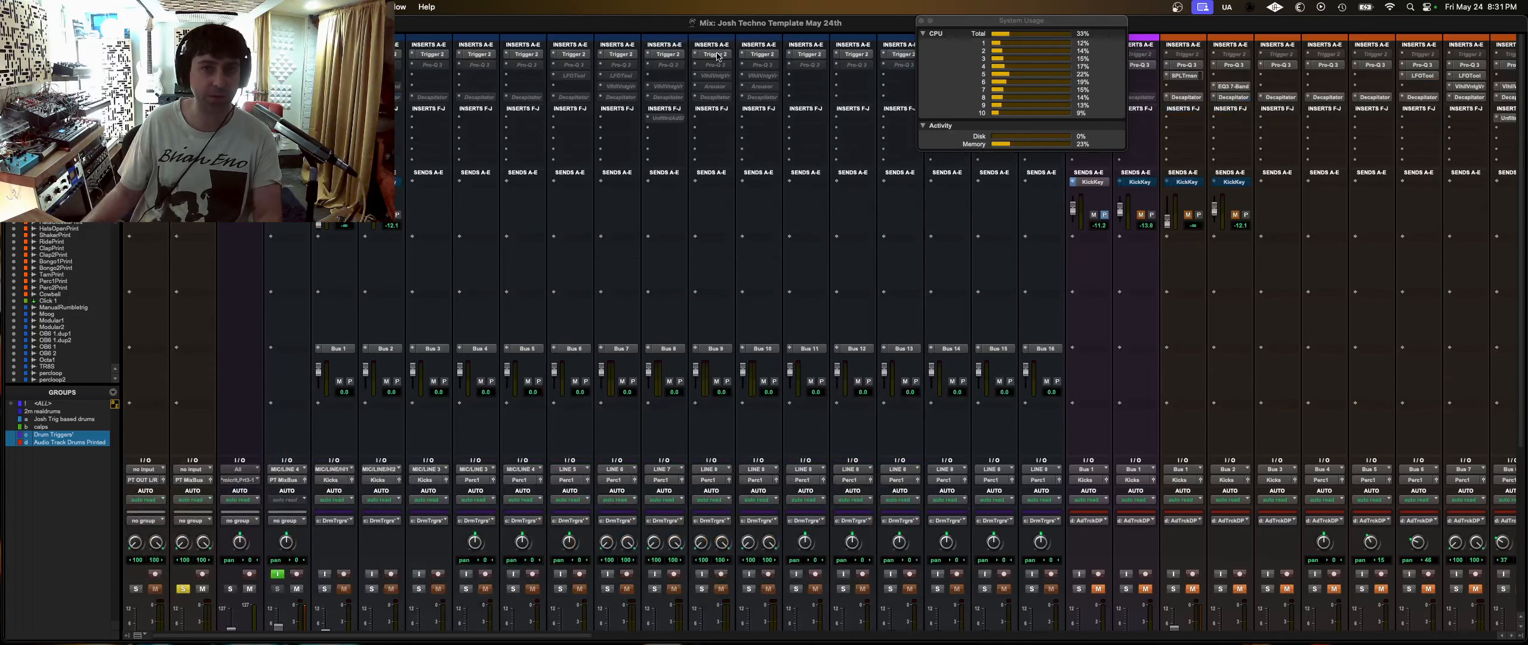
scroll(144, 466, "down", 4)
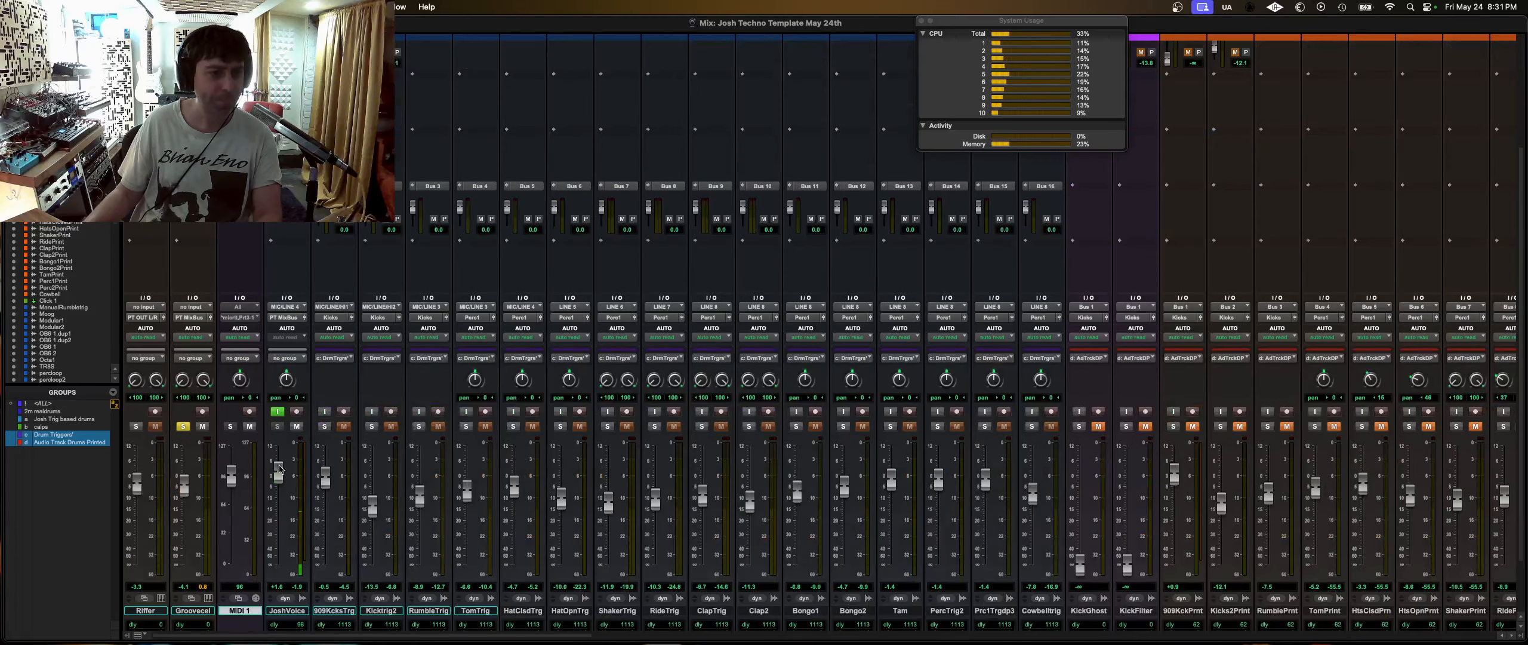
left_click(184, 426)
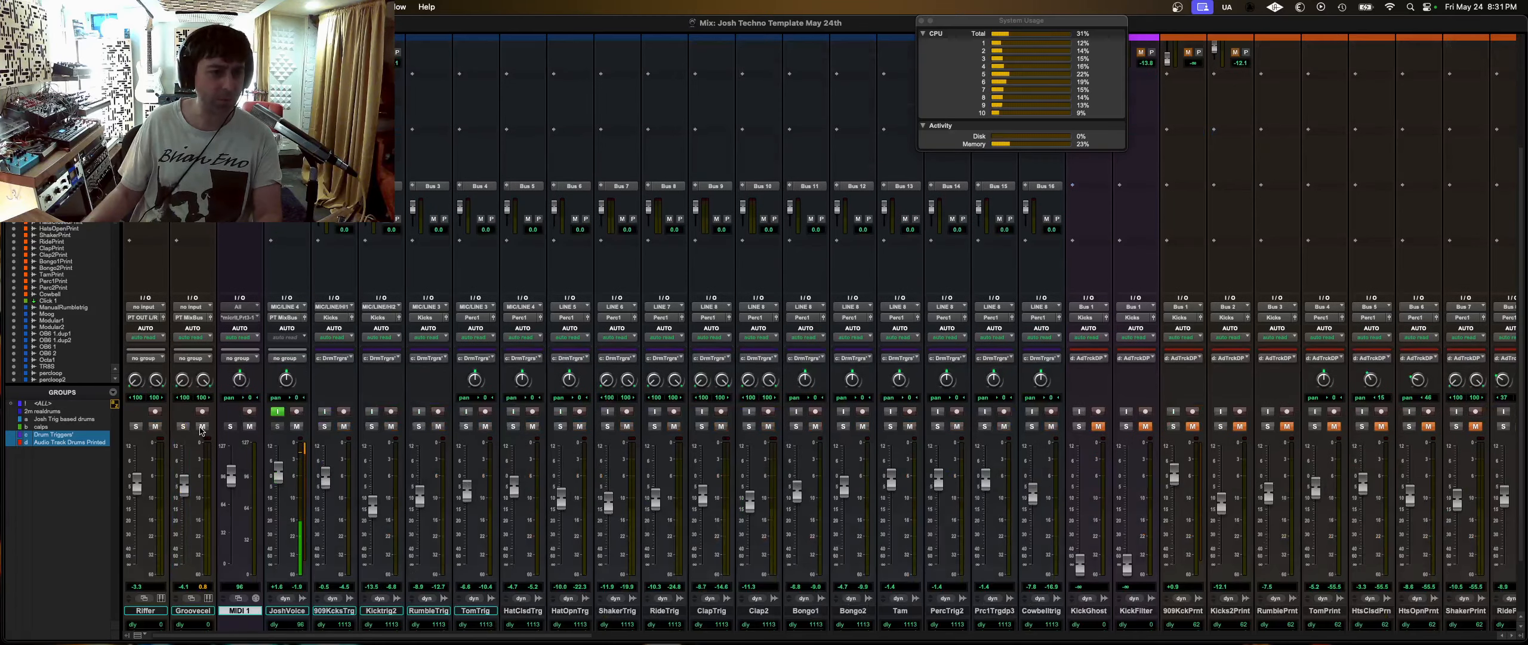
left_click(202, 426)
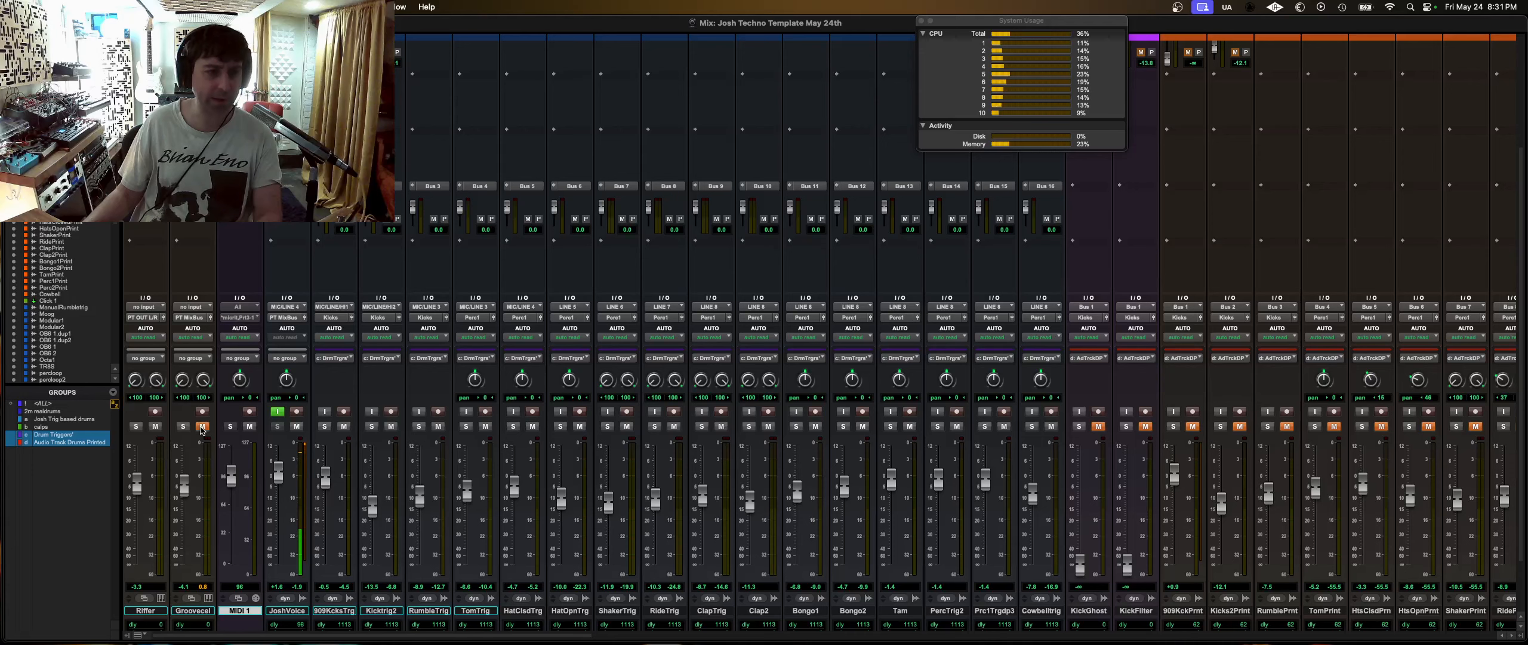
- Place the cursor on the MIDI 1 track in the Edit window and return to the session start
key("super+equal")
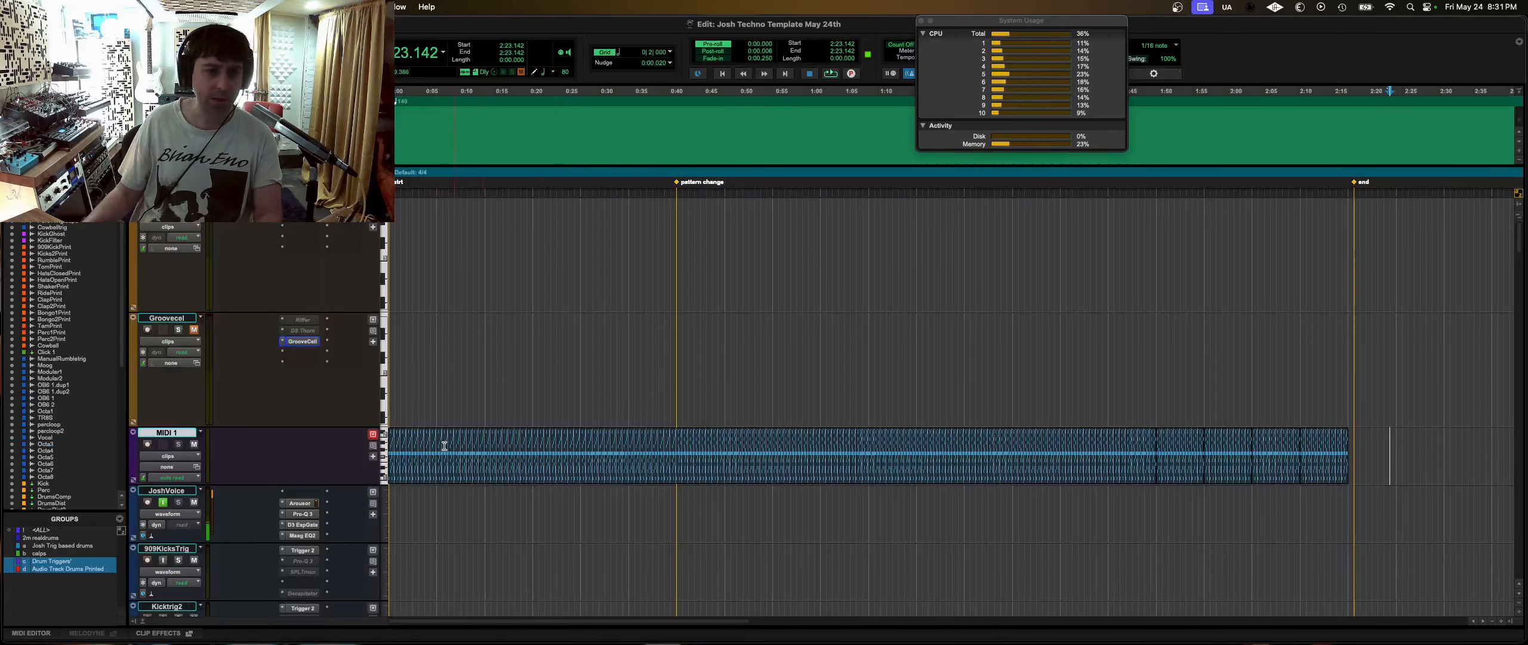
left_click(404, 447)
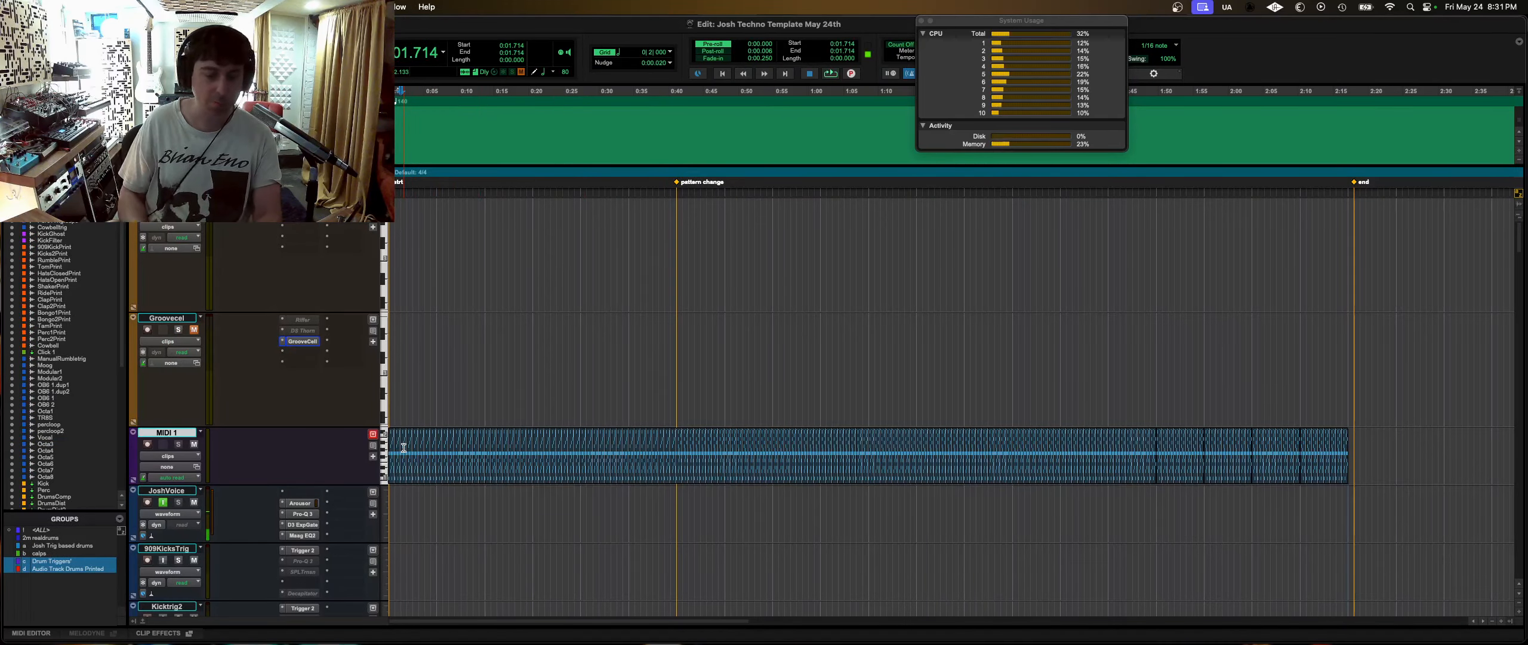
key("Return")
- Solo the Groovecel channel in the Mix window to hear it played by the MIDI 1 track, and unsolo it
key("super+equal")
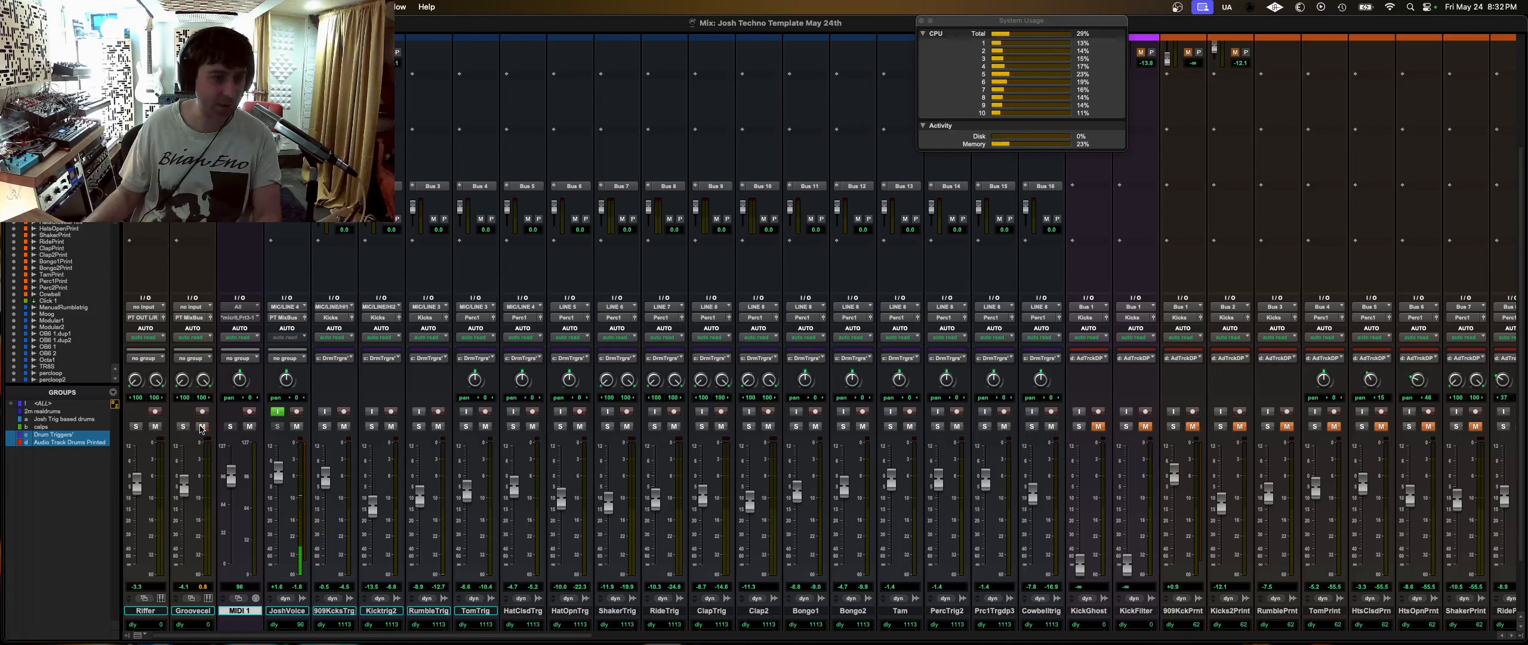
left_click(185, 426)
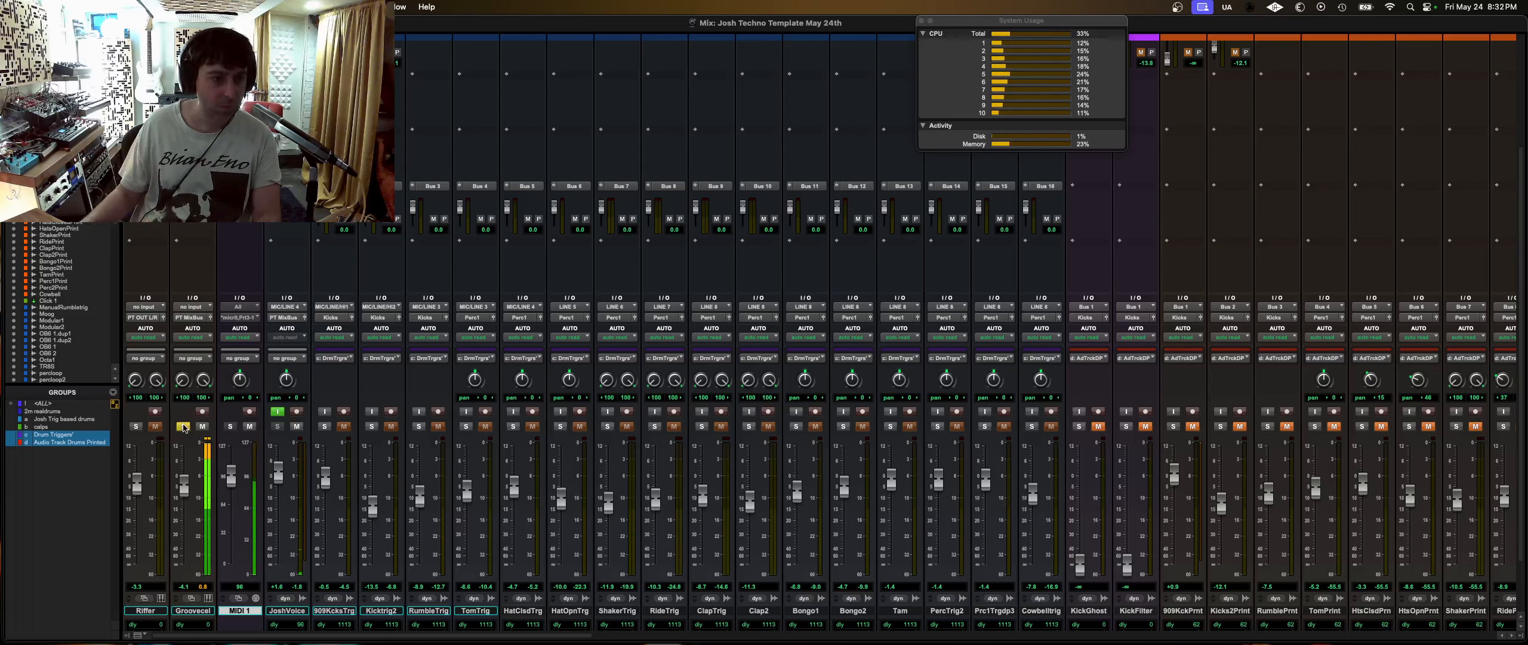
left_click(184, 426)
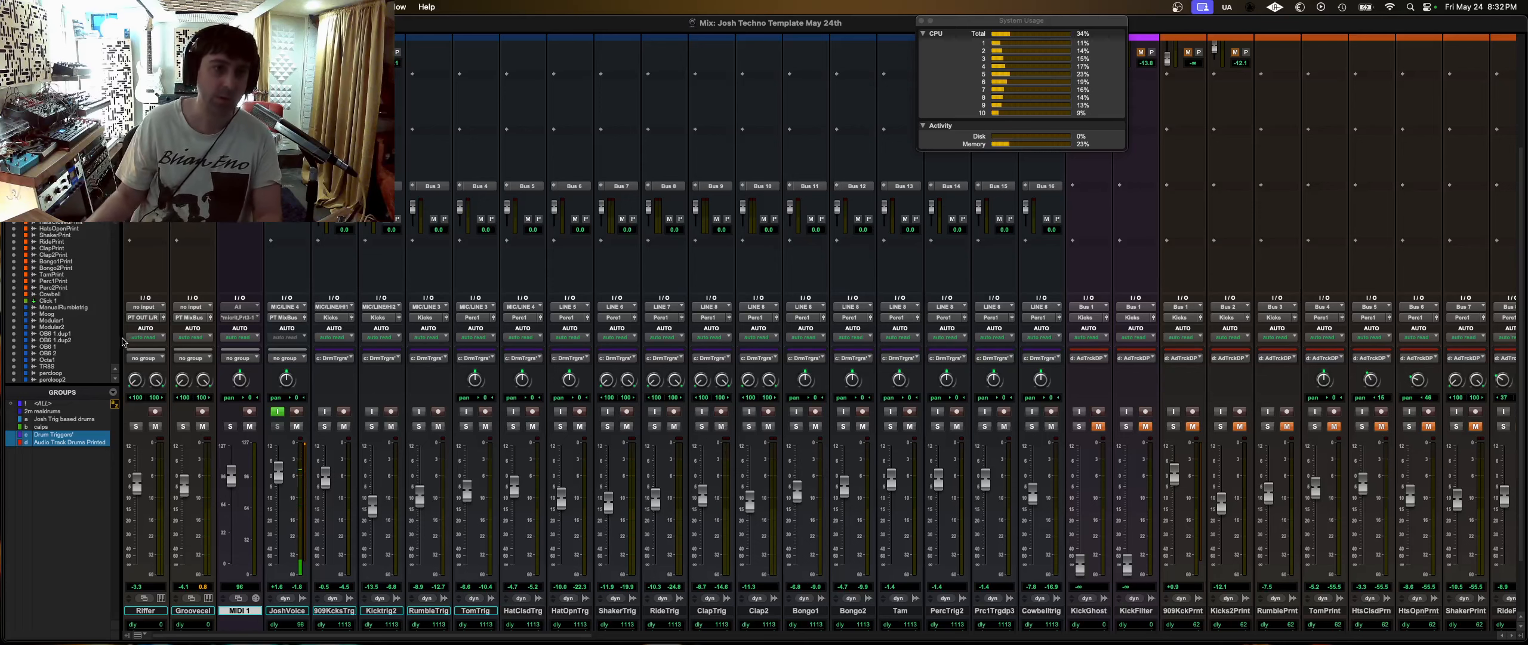
- Open Trigger 2 on the 909KicksTrig channel, view its MIDI input settings and triggering page, and close it
scroll(195, 432, "up", 5)
left_click(338, 54)
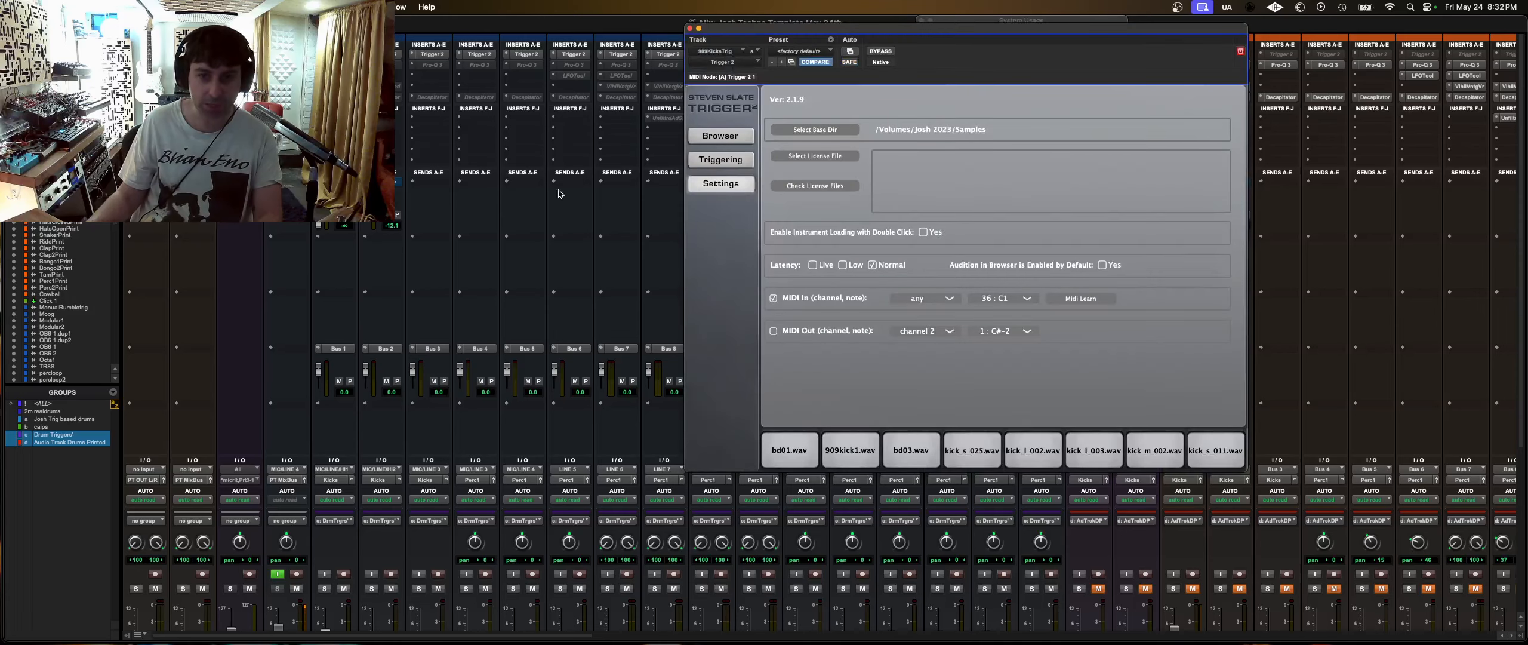
left_click(731, 159)
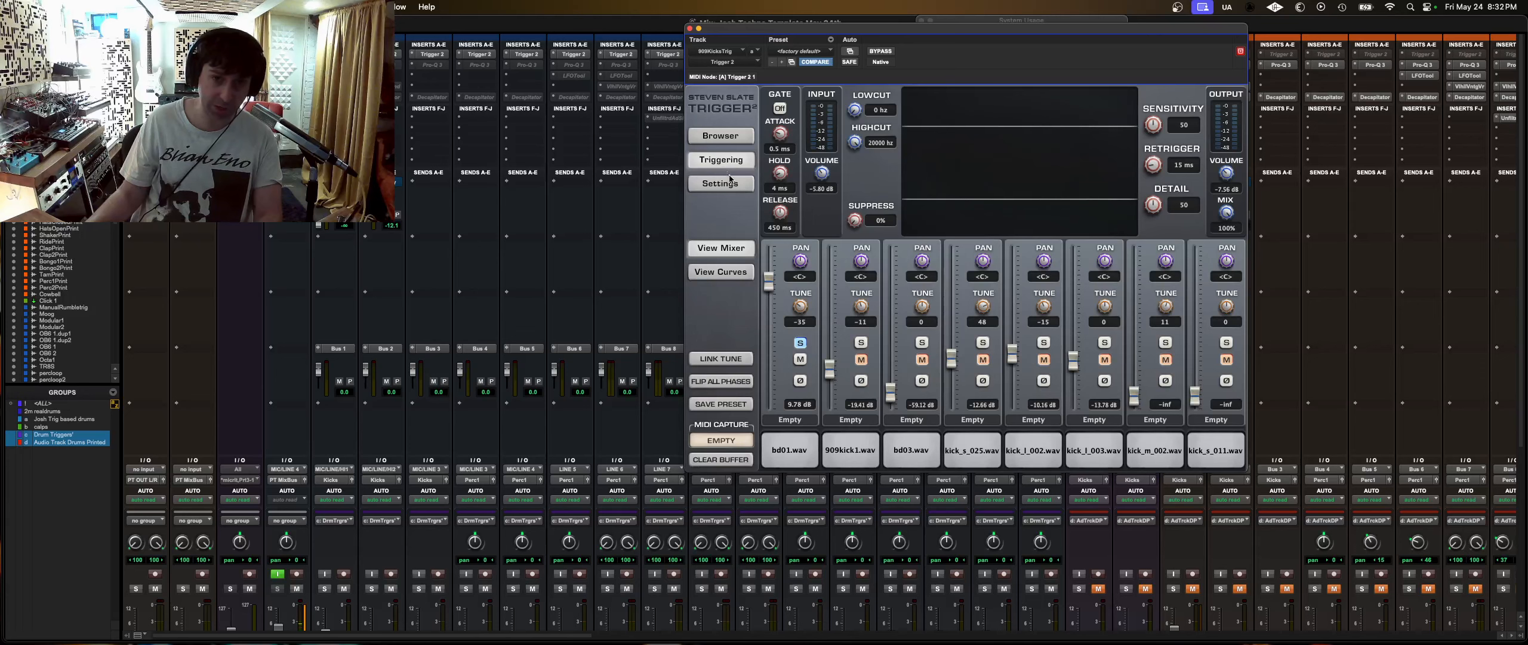
left_click(690, 29)
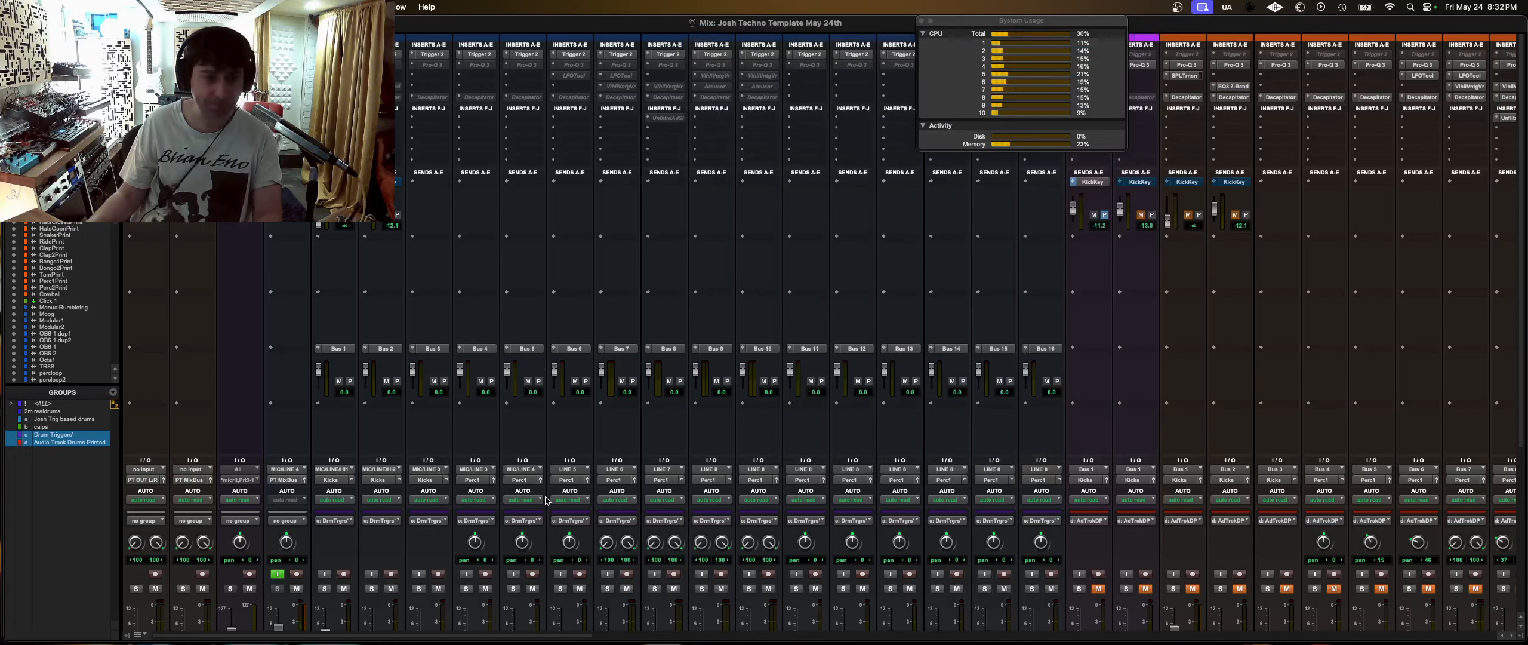
- Play the session briefly from its start in the Edit window, and mute the Groovecel track
key("super+equal")
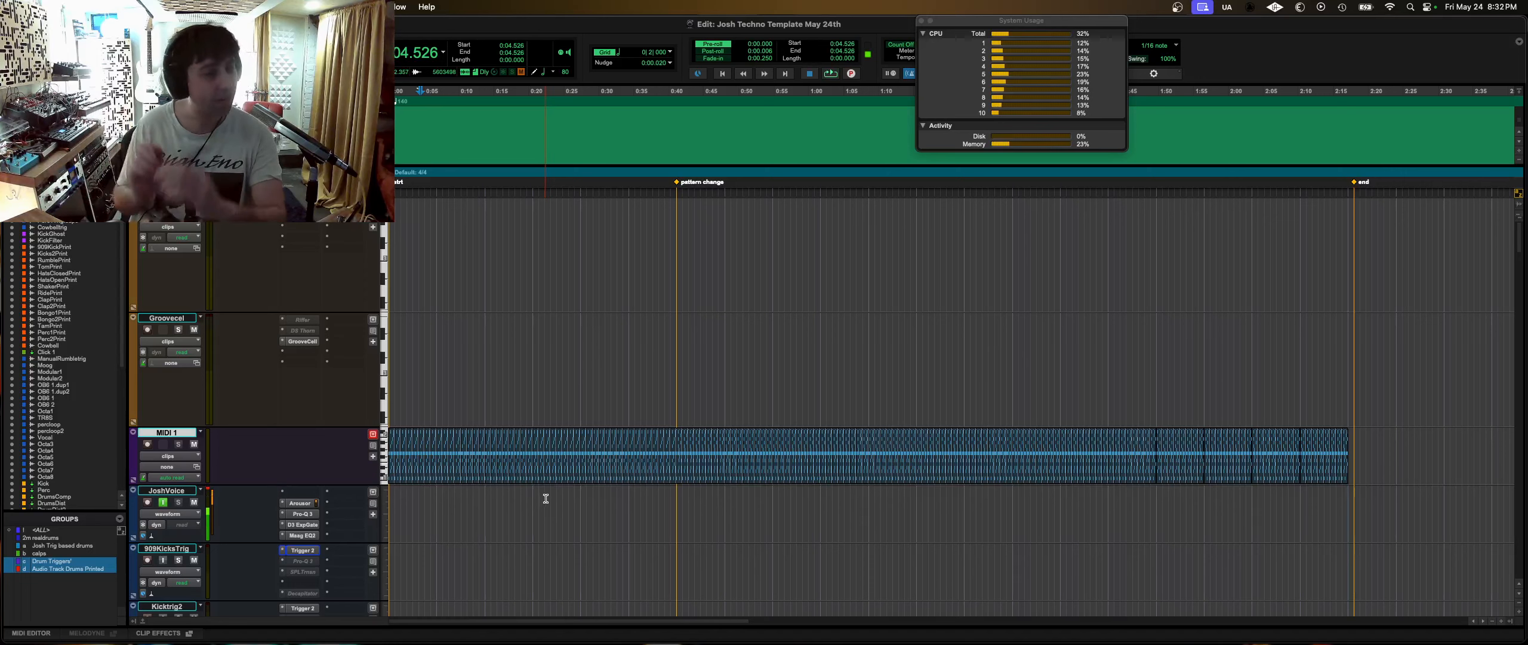
key("Return")
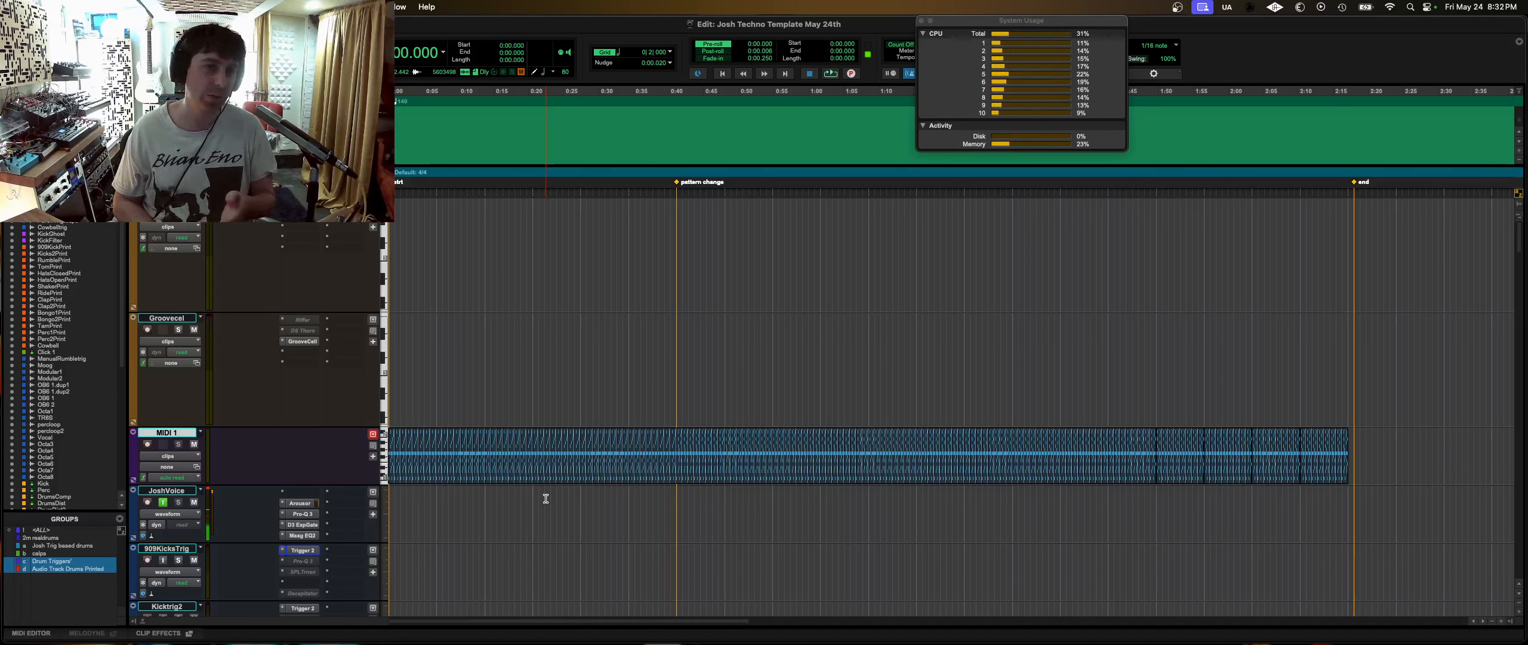
key("space")
key("space")
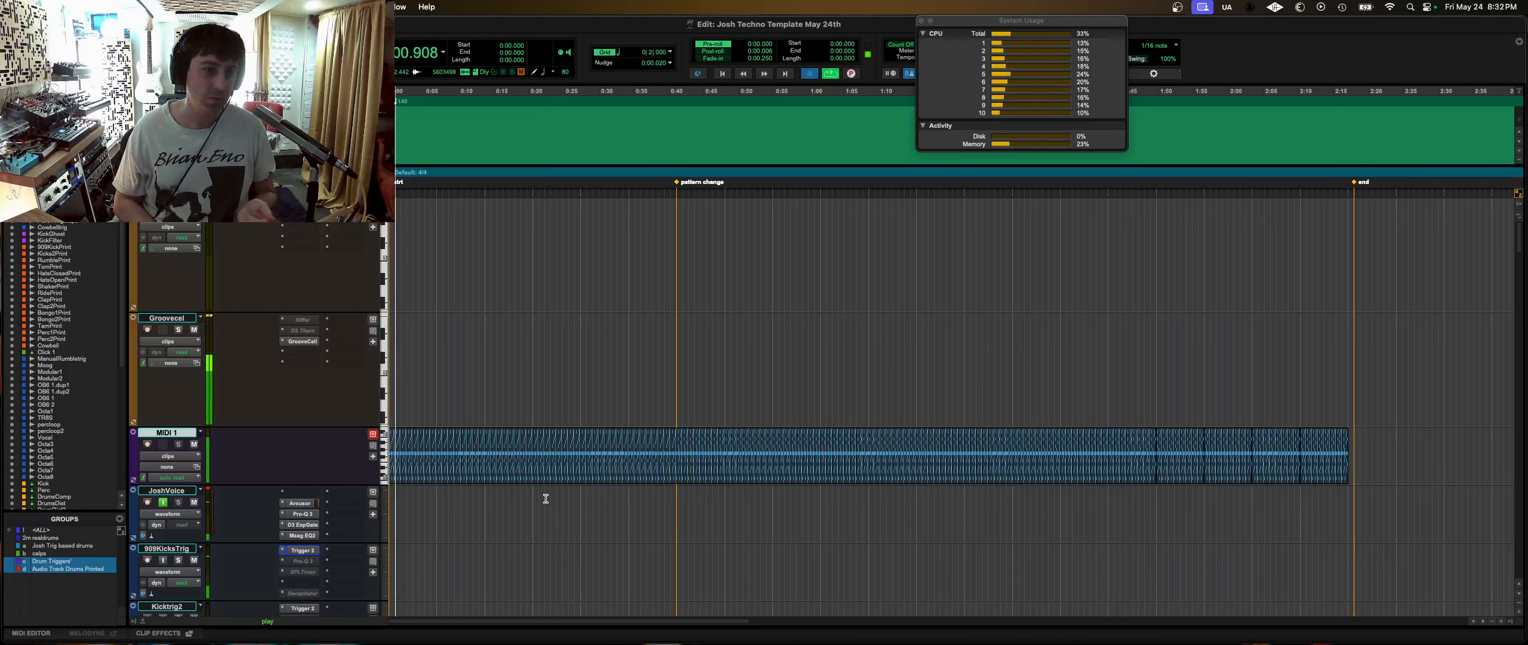
left_click(194, 330)
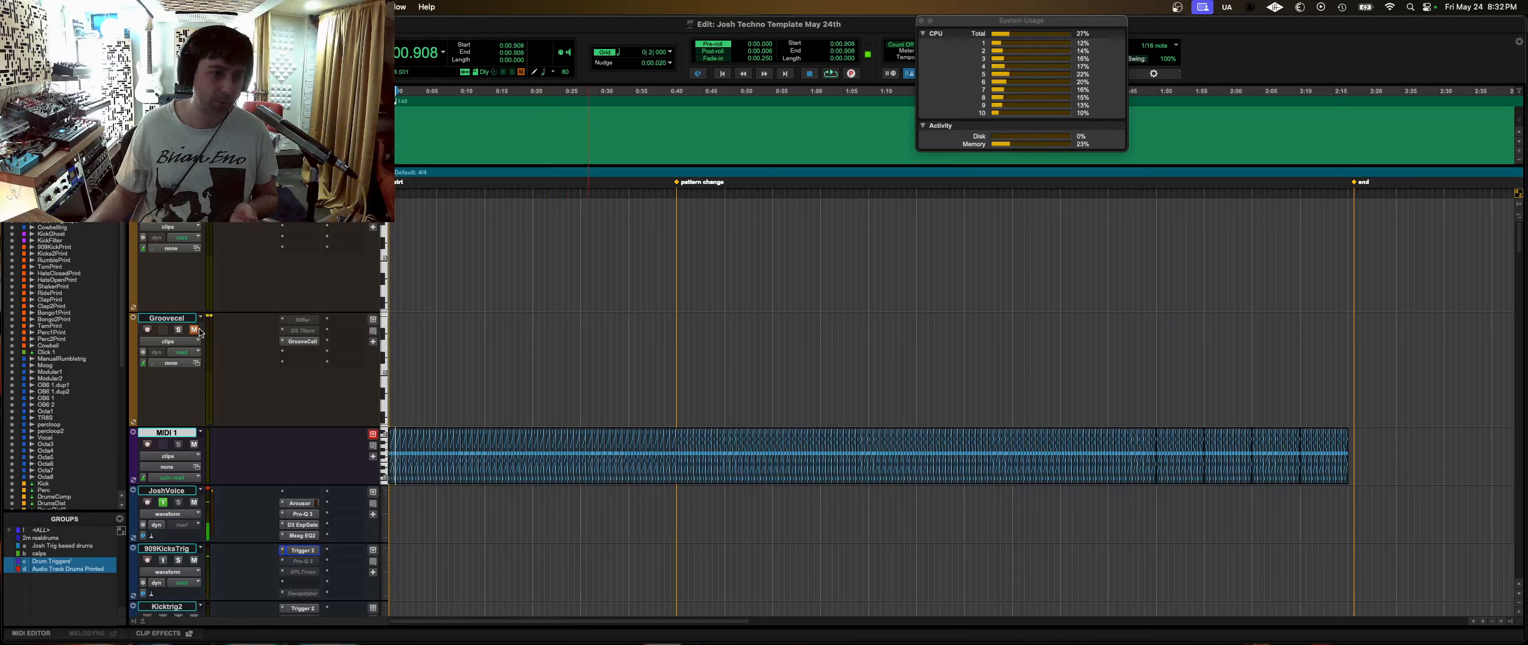
- Play back the MIDI 1 pattern, check the drum trigger channels' levels in the Mix window, and stop playback
key("space")
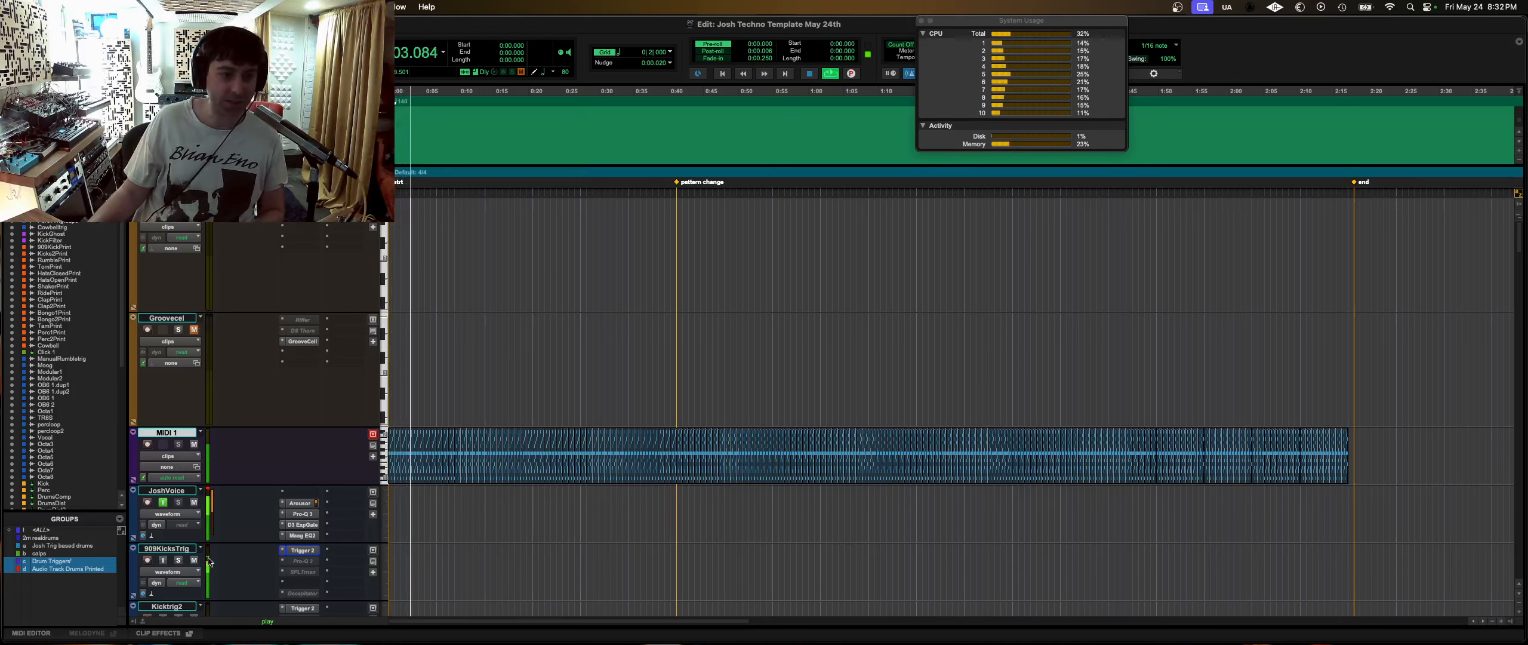
key("super+equal")
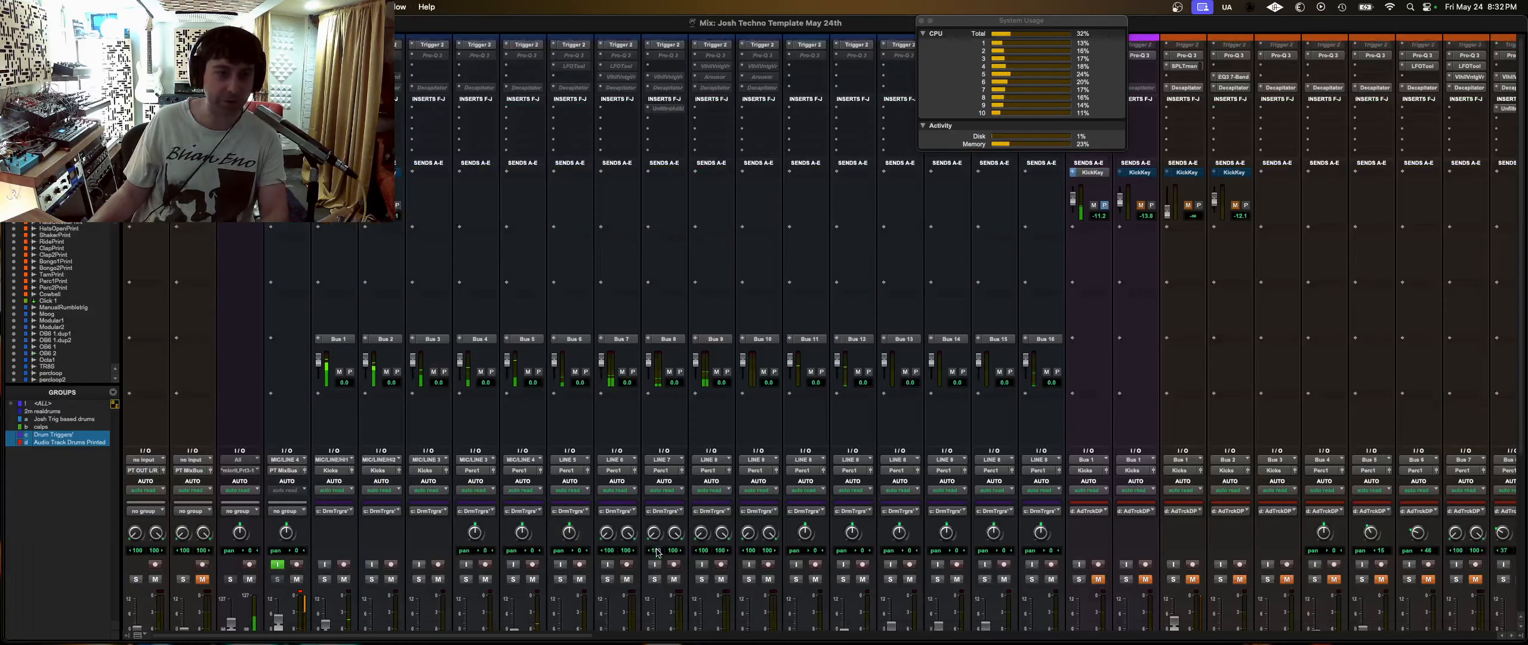
key("super+equal")
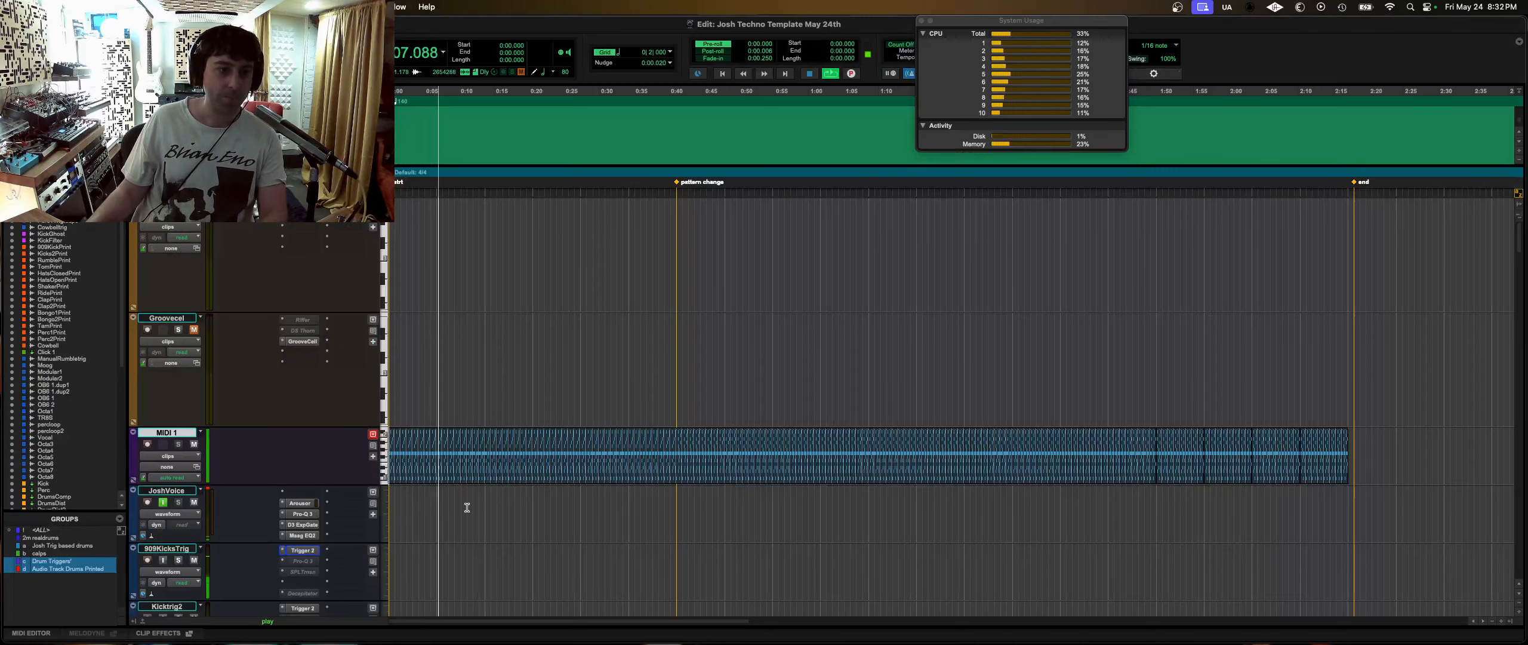
key("space")
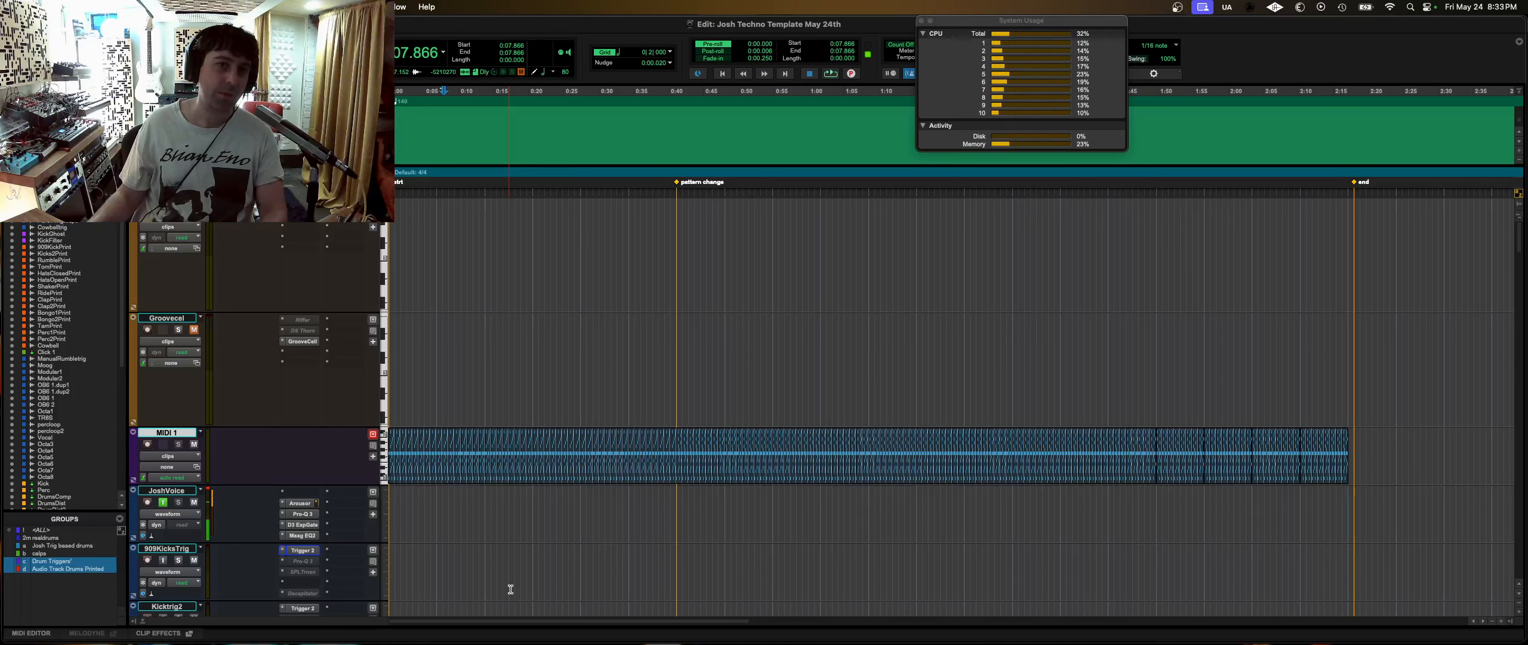
- Examine the drum trigger tracks in the Edit window and their inserts, bus sends, routing, faders and delay compensation in the Mix window
scroll(478, 525, "down", 5)
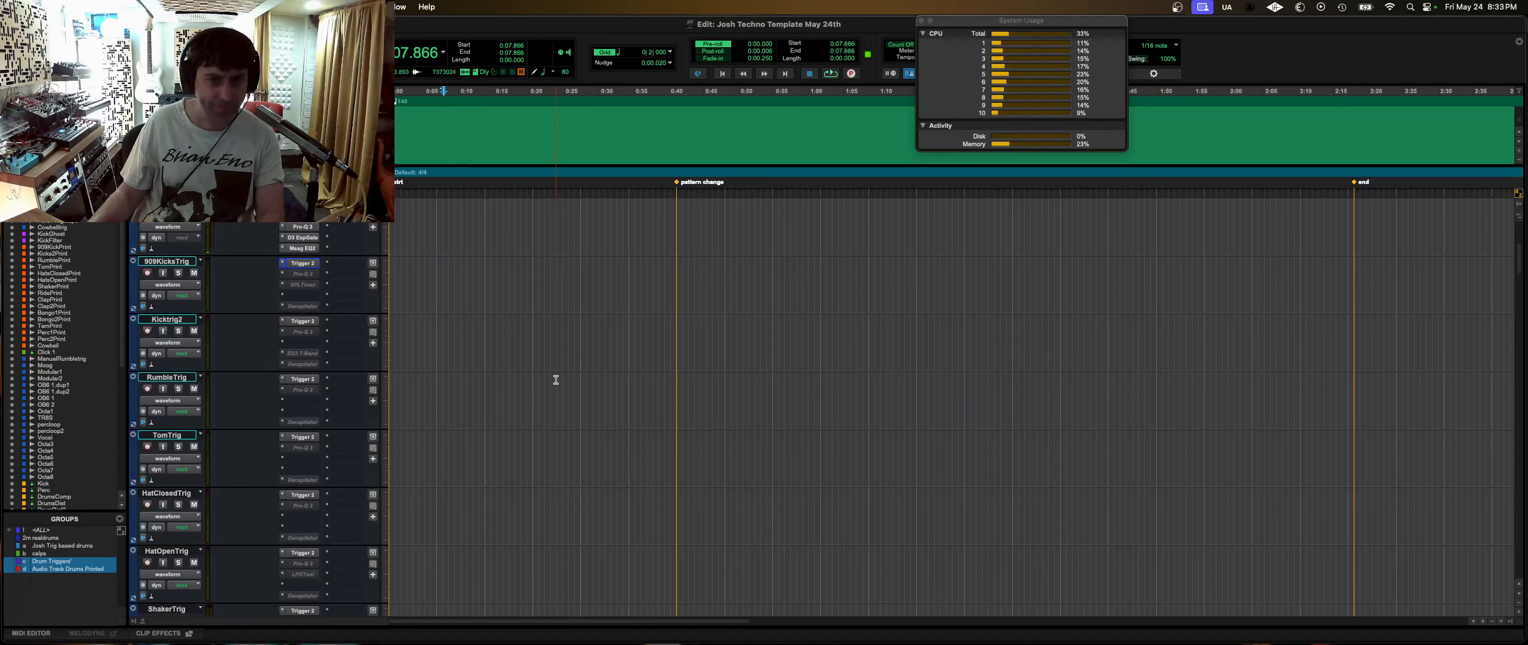
key("super+equal")
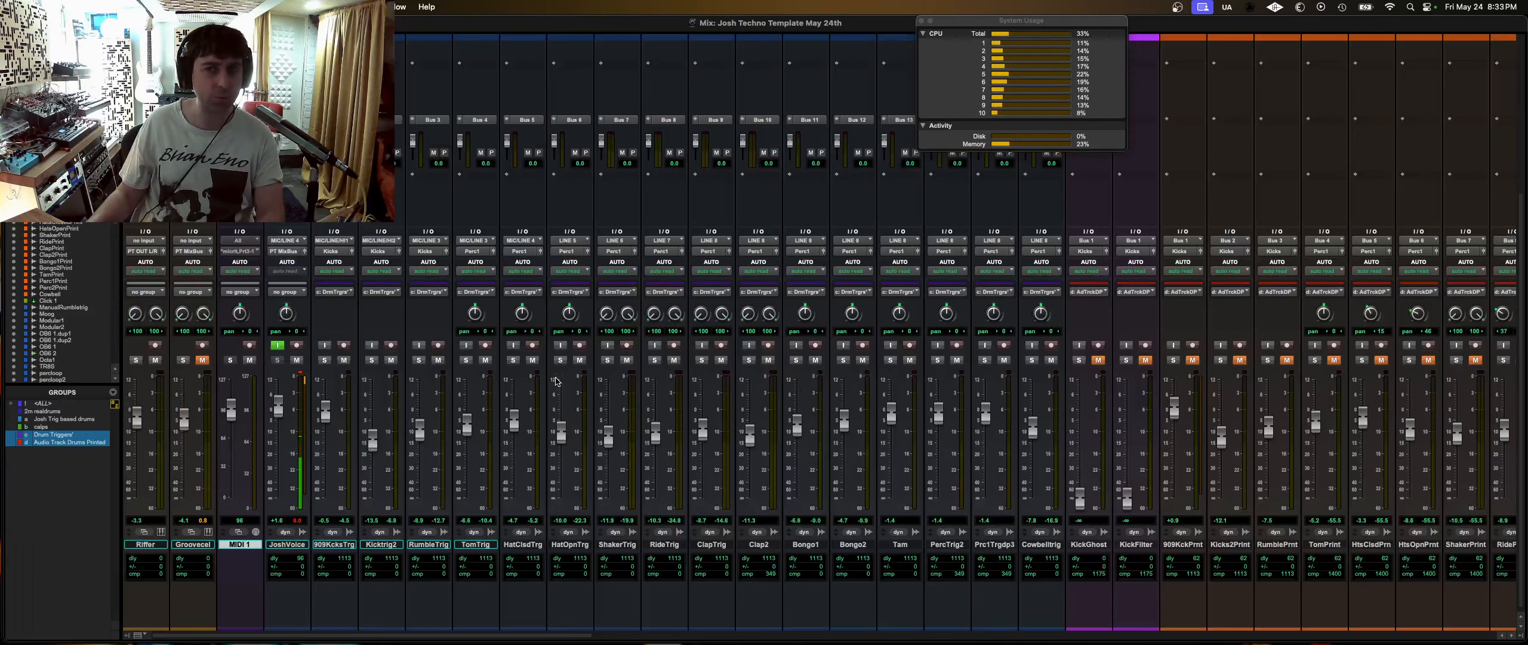
key("super+equal")
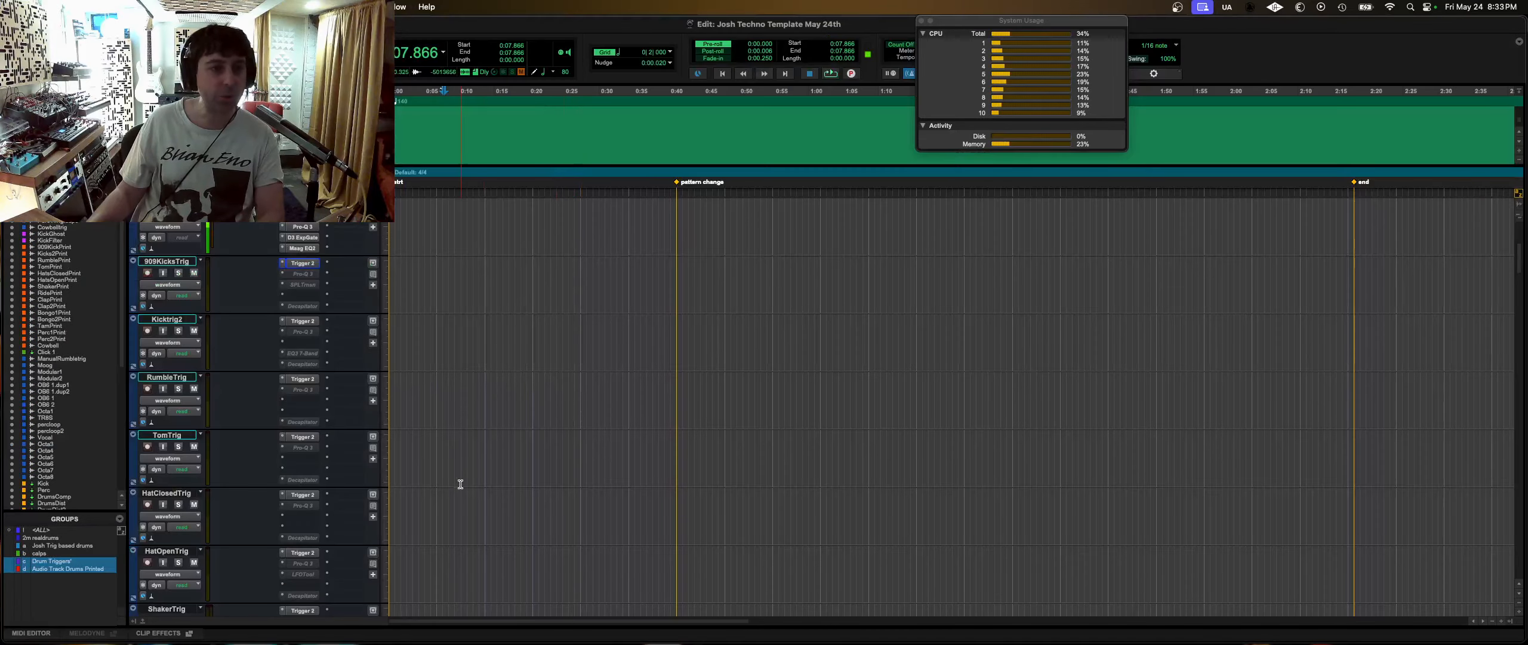
scroll(460, 484, "up", 5)
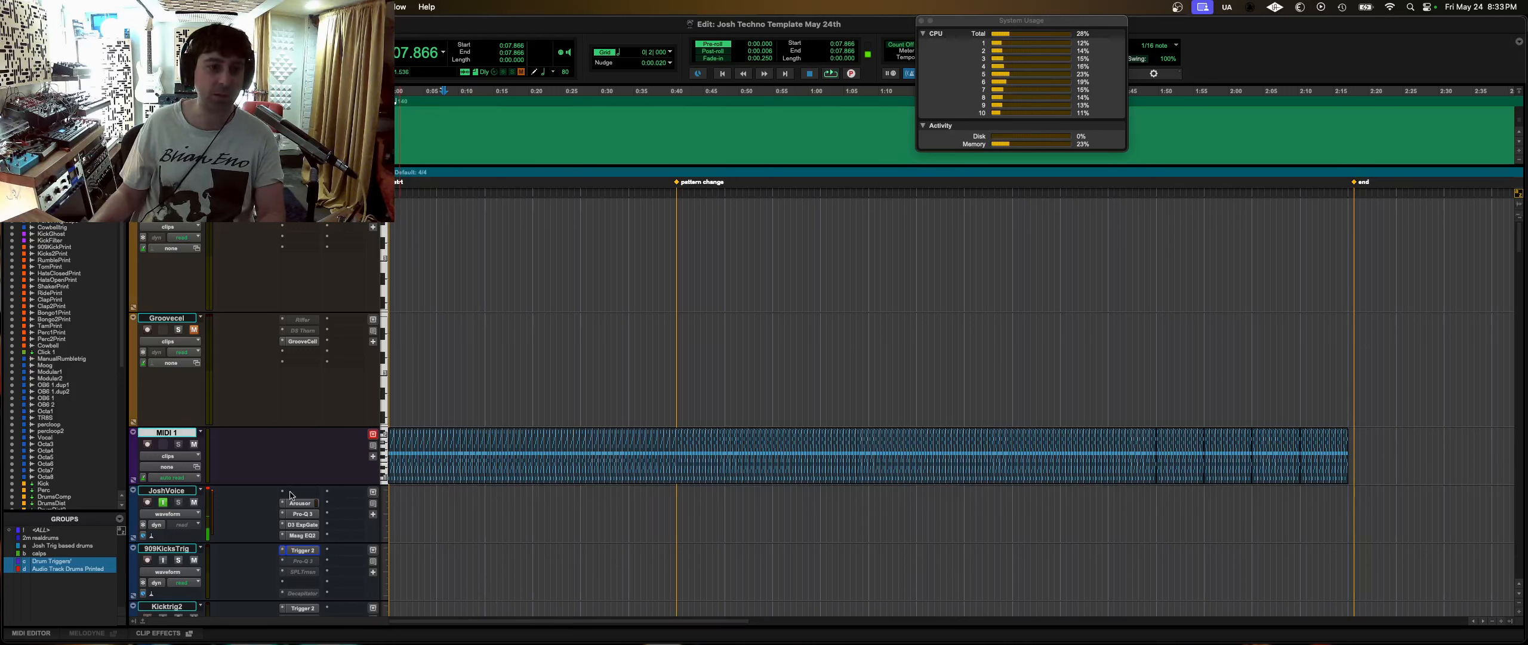
key("super+equal")
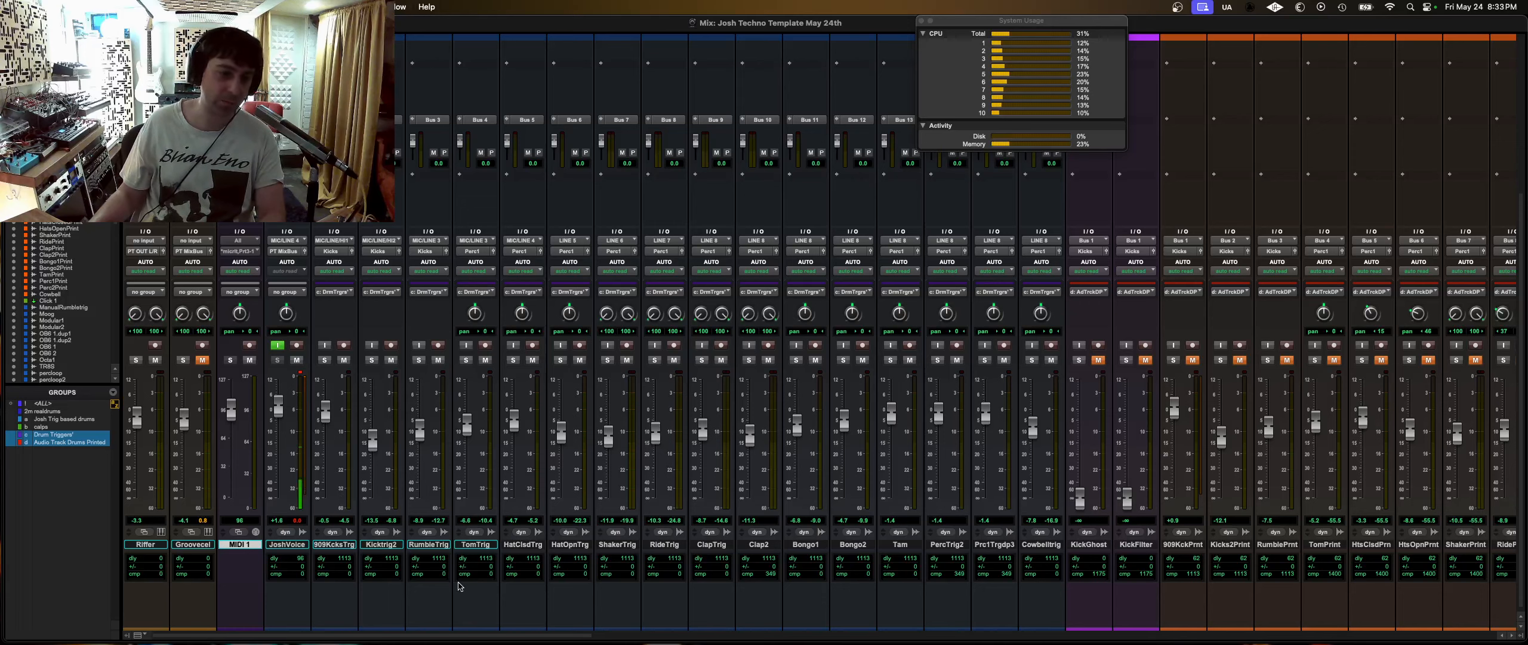
scroll(461, 419, "up", 5)
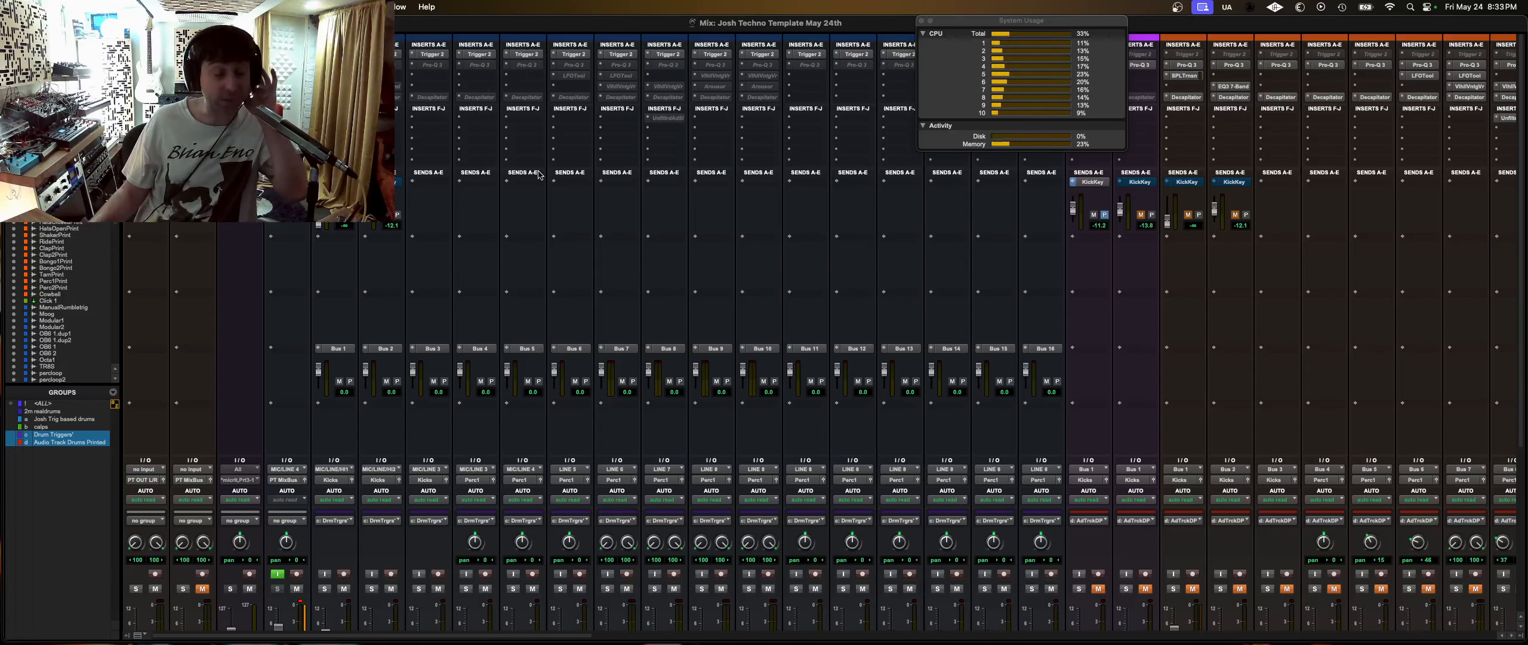
key("super+equal")
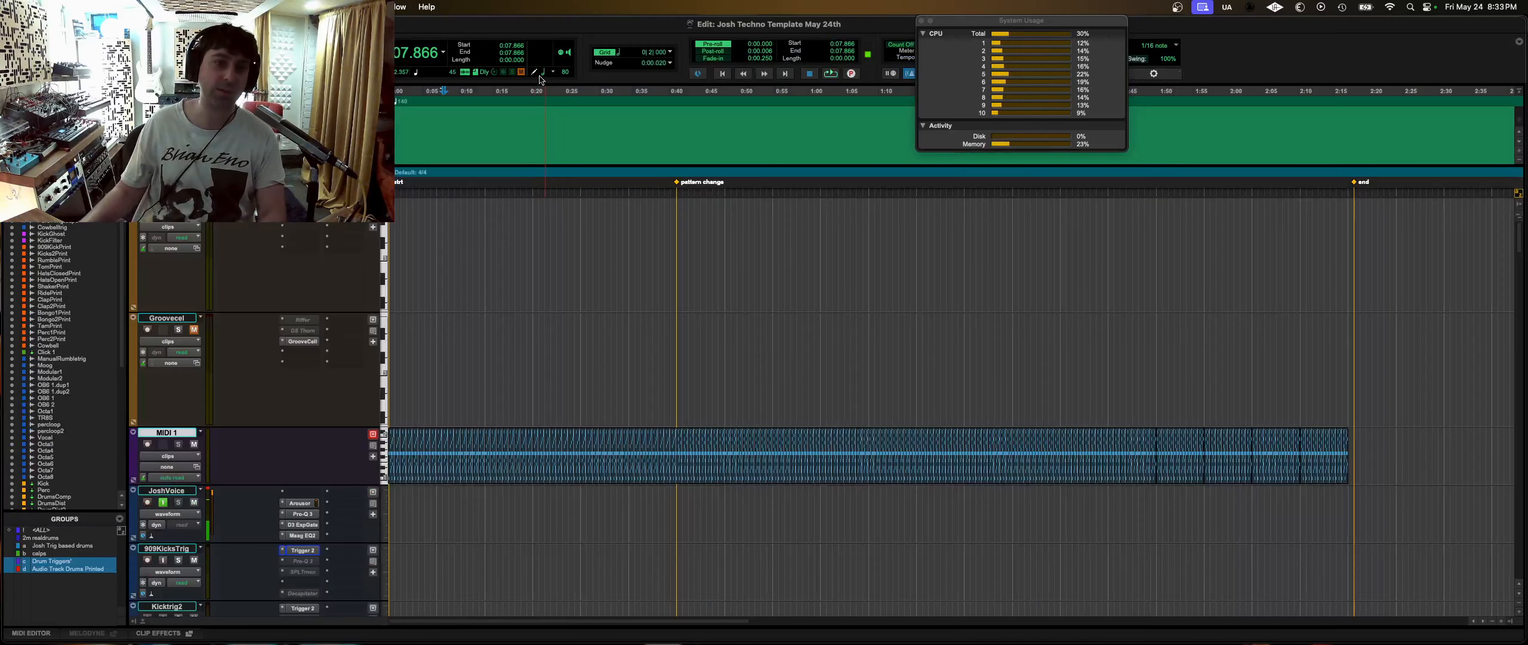
scroll(574, 417, "down", 5)
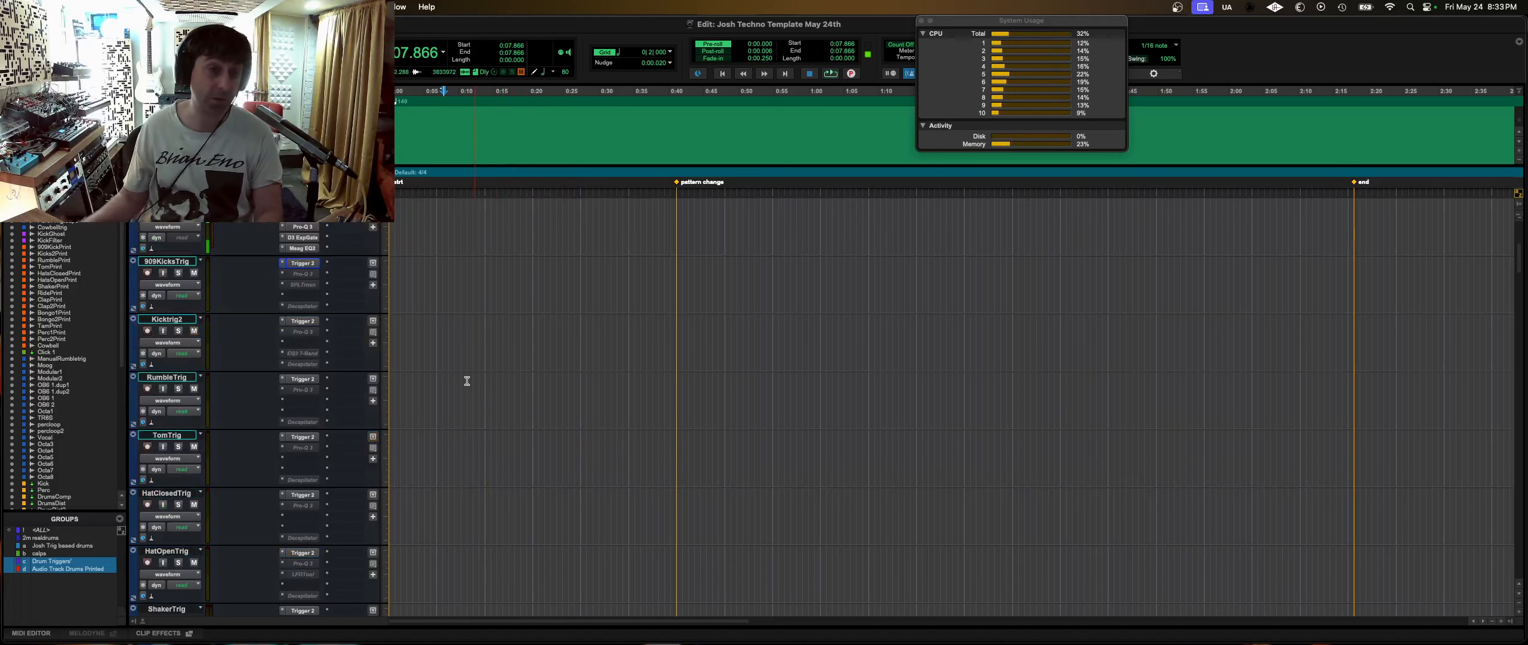
key("super+equal")
scroll(574, 415, "down", 3)
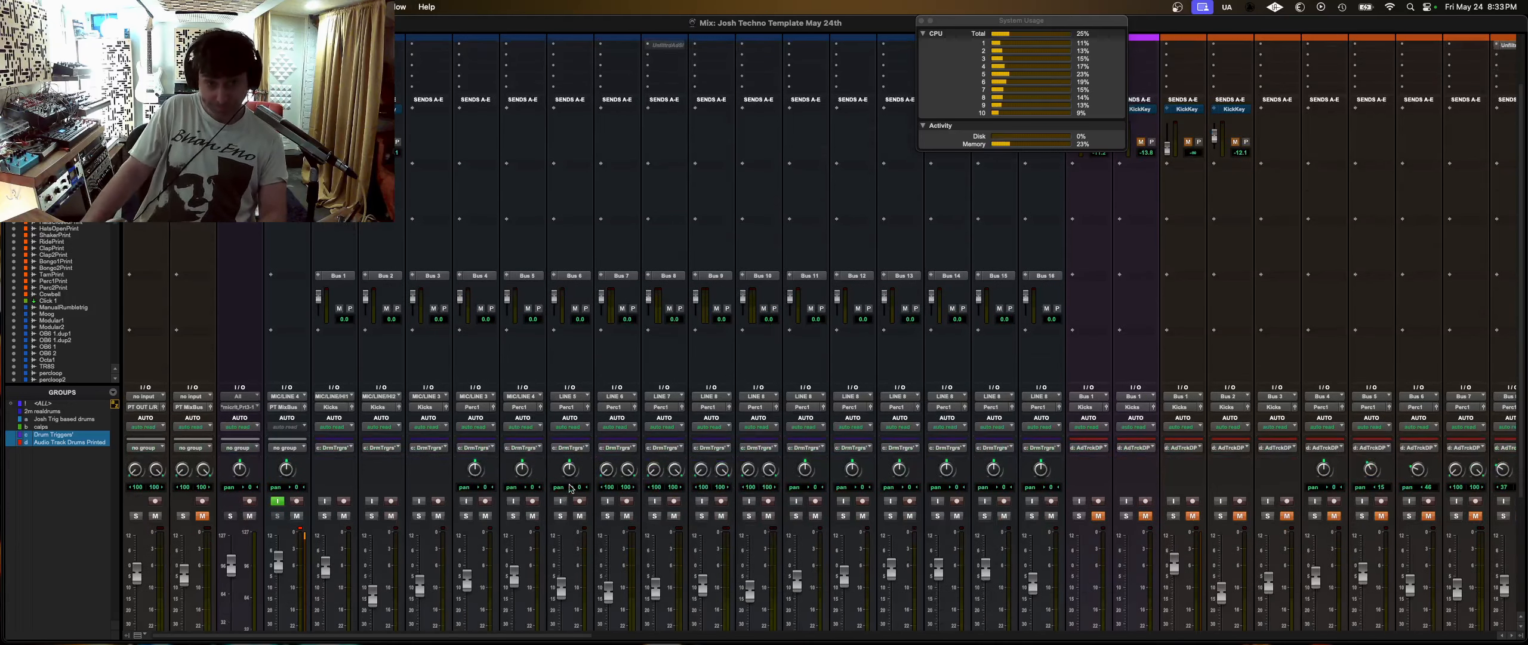
scroll(535, 281, "down", 3)
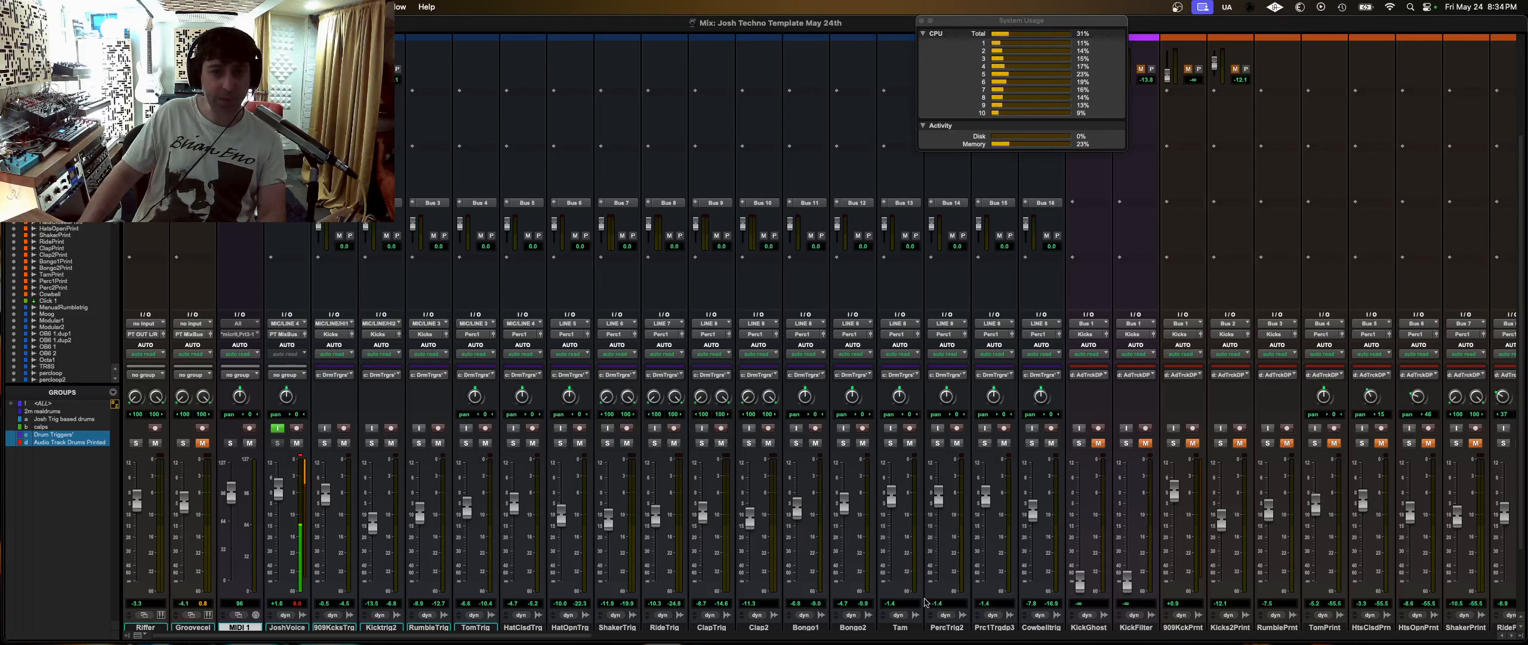
scroll(1159, 481, "down", 1)
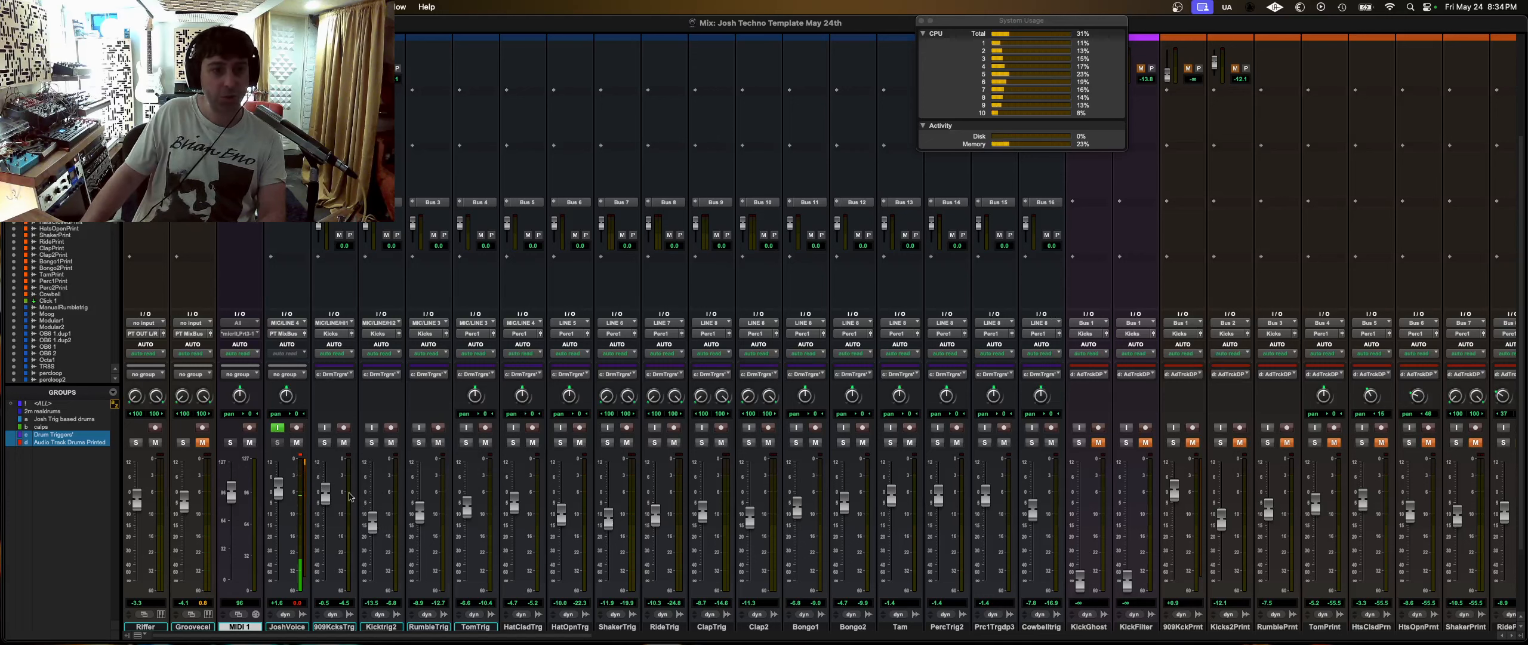
scroll(454, 504, "down", 3)
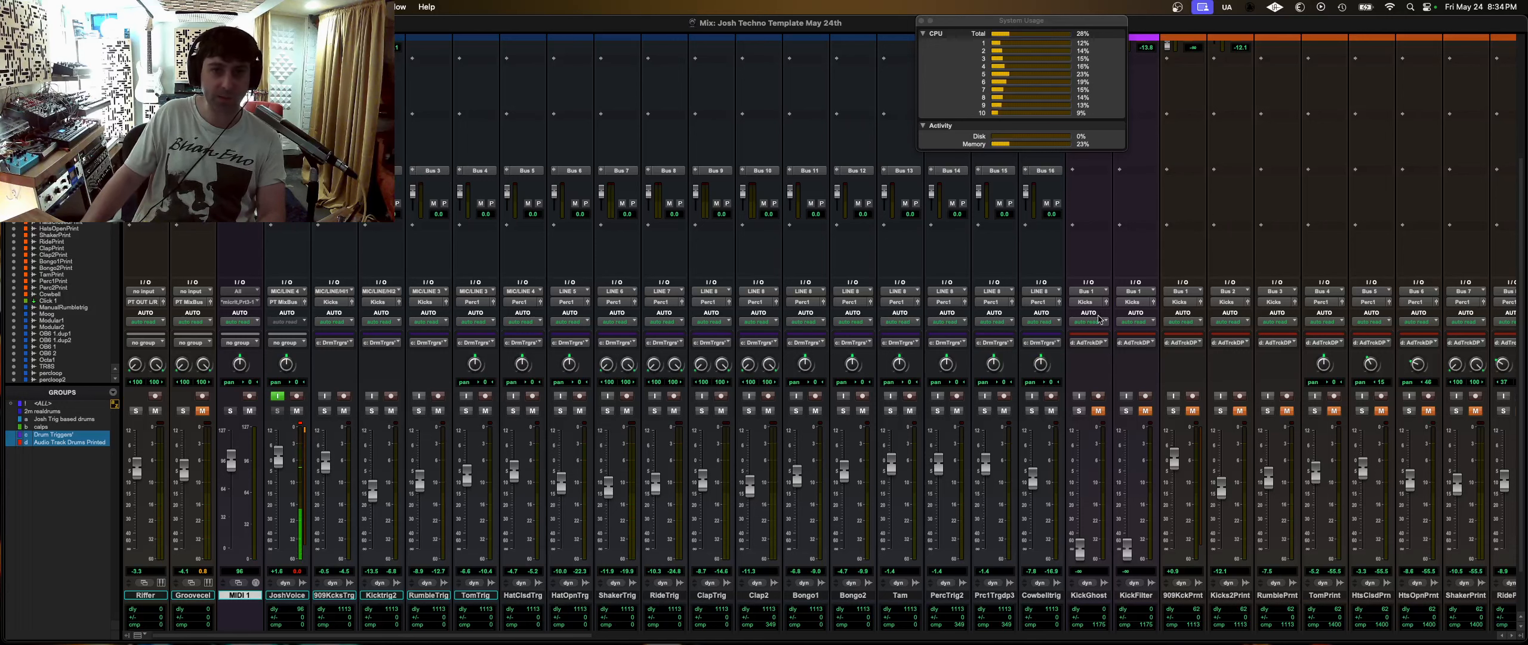
- Unmute the grouped printed drum tracks through the 909KckPrnt channel, and mute them again
left_click_drag(515, 637, 740, 621)
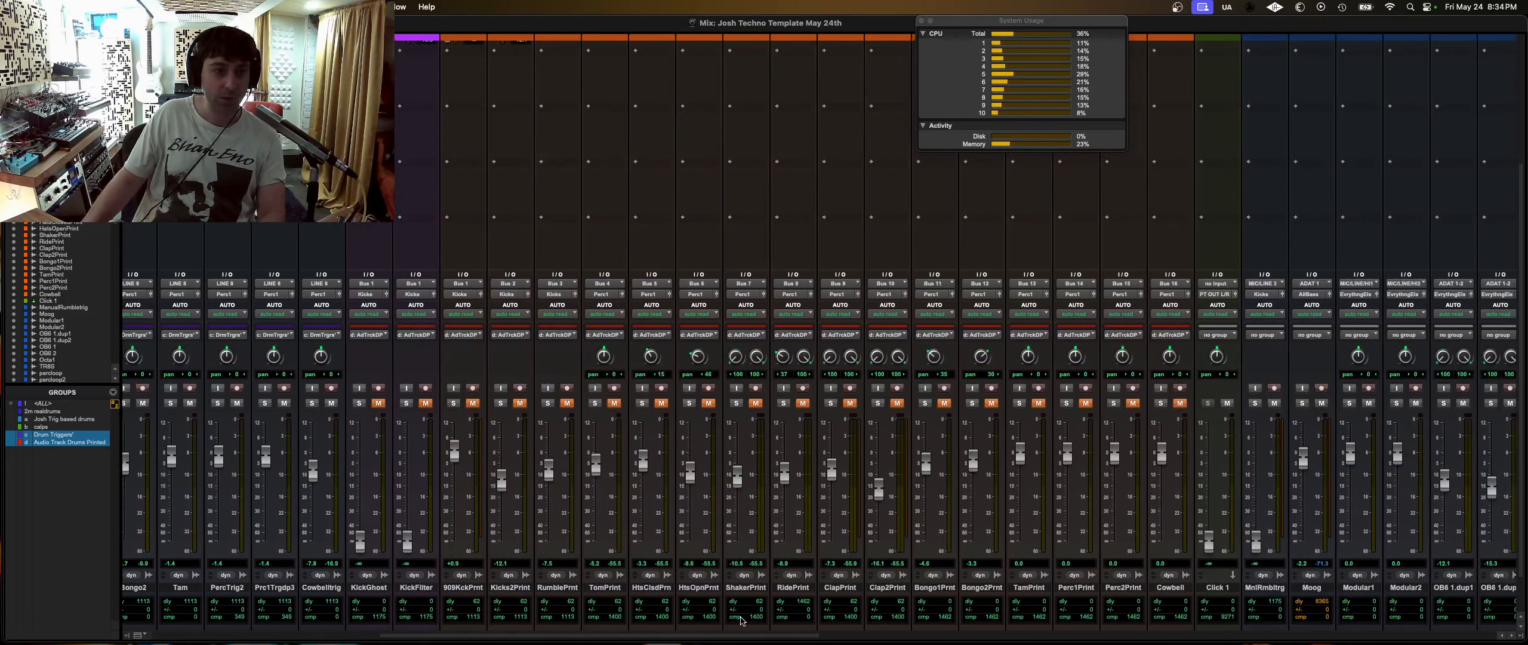
left_click(473, 404)
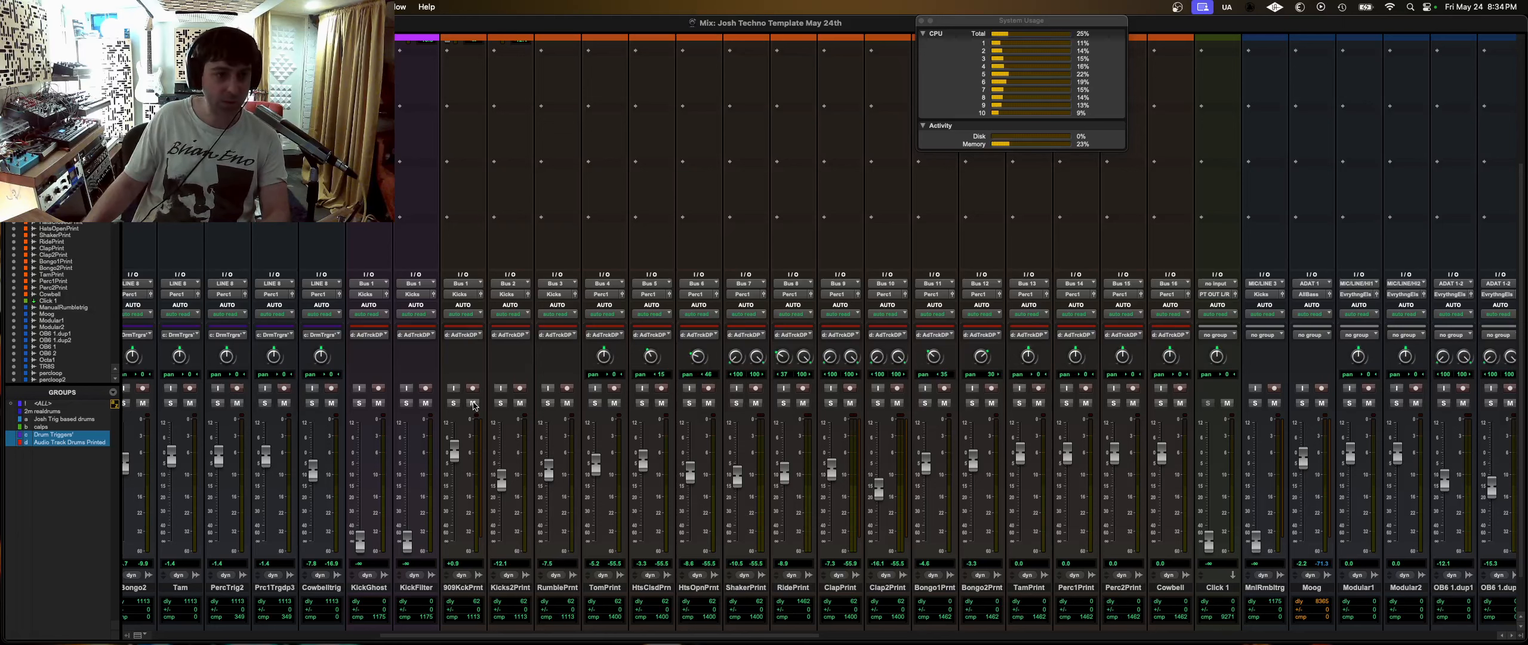
left_click(473, 404)
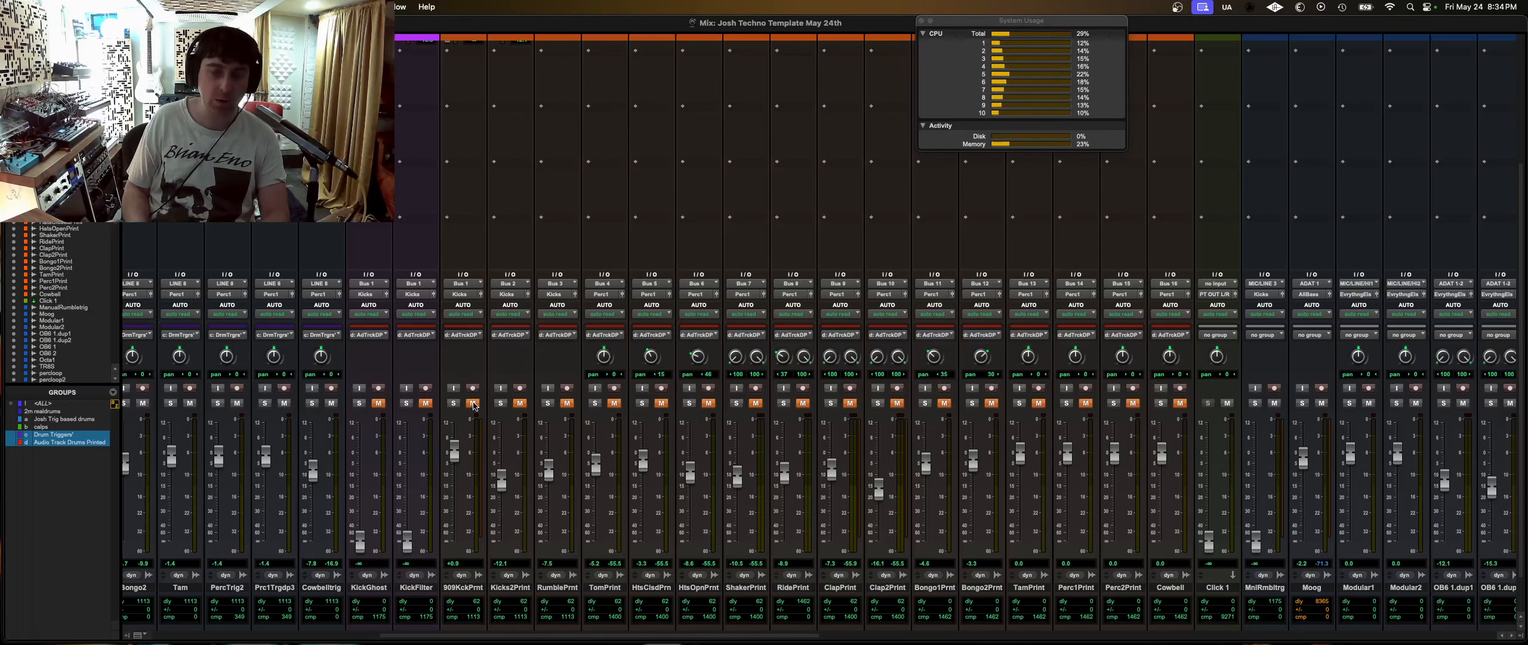
- Play the session briefly while checking the drum trigger and print channels in the Mix window
key("super+equal")
key("super+equal")
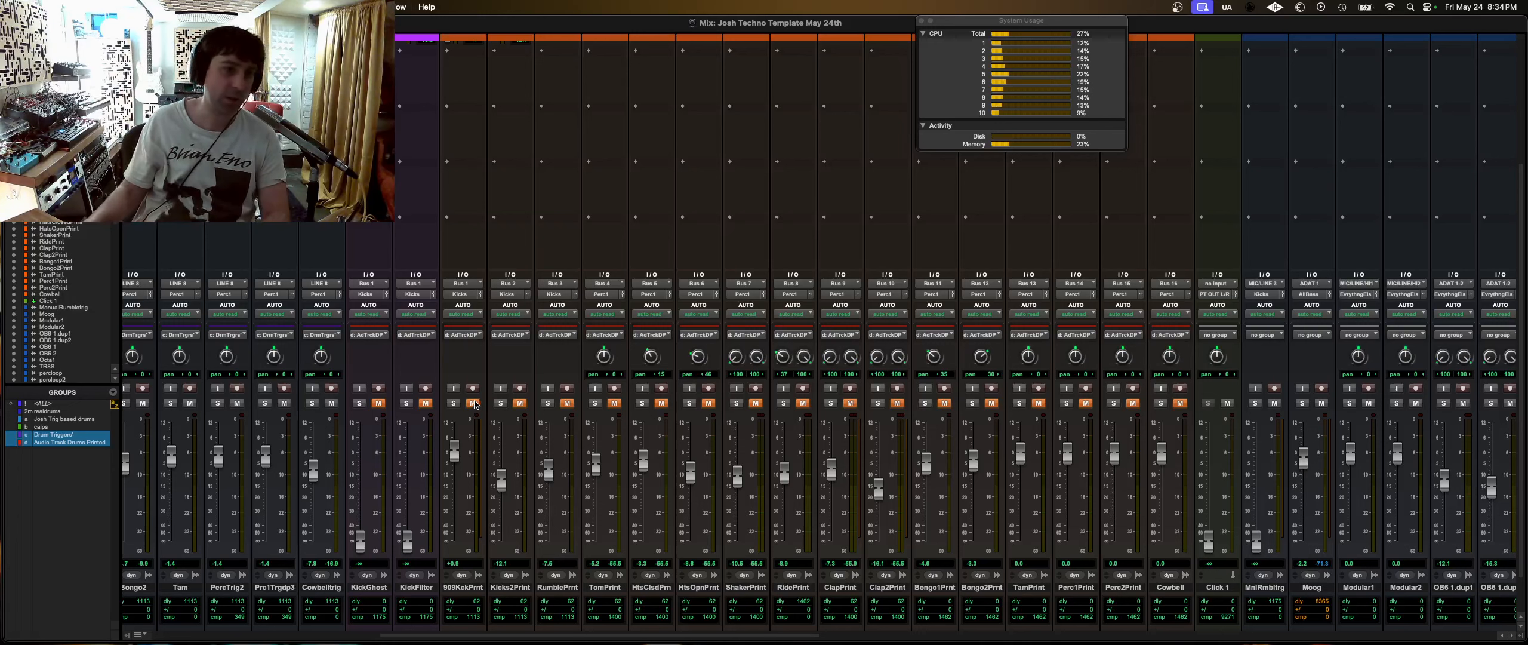
key("space")
left_click(262, 410)
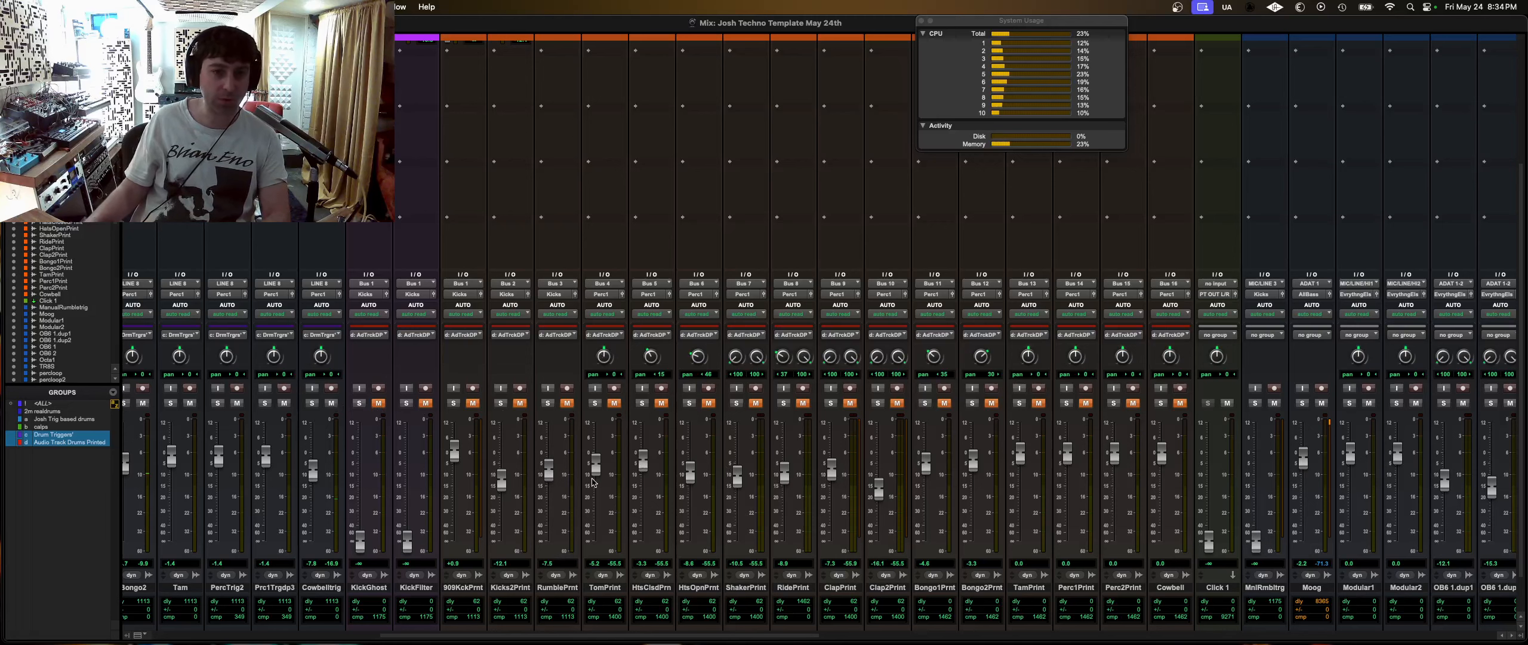
- Examine the MIDI 1 clip and the printed drum clips along the full timeline in the Edit window
key("super+equal")
scroll(446, 323, "down", 3)
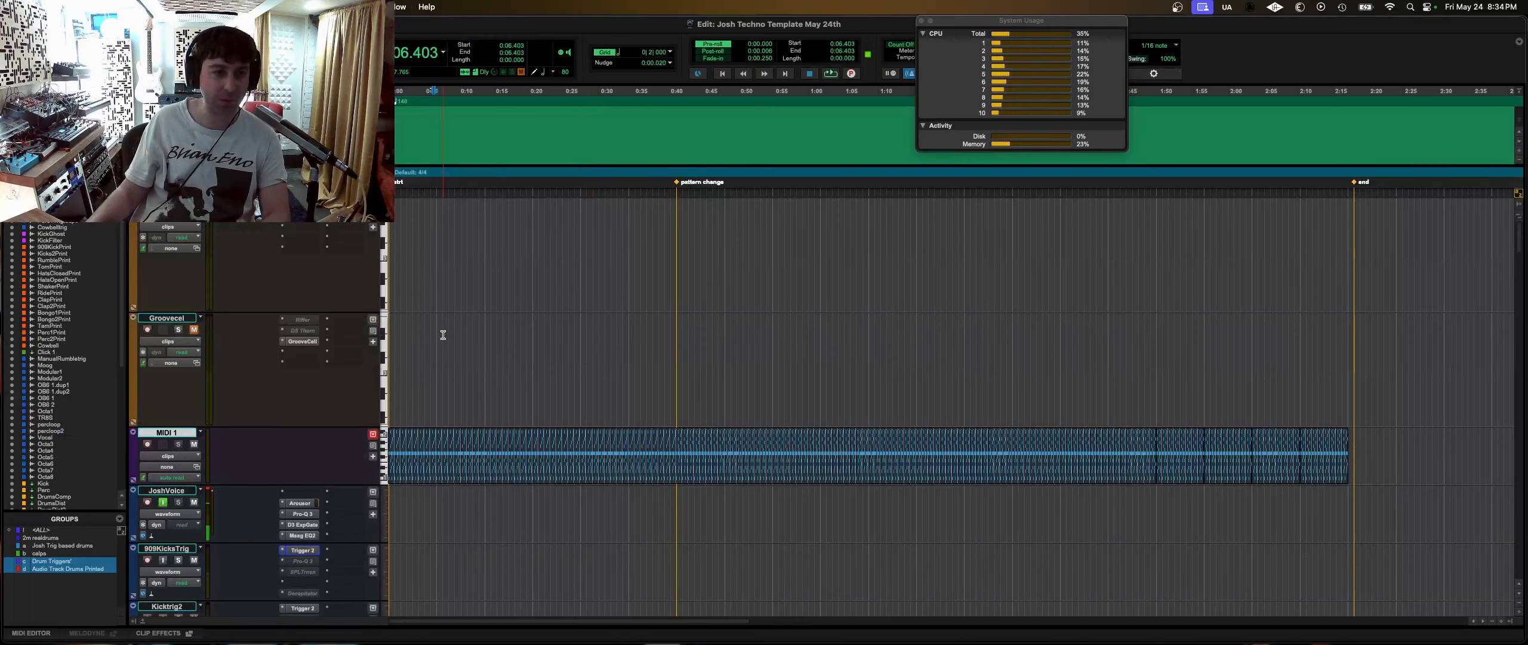
scroll(448, 369, "up", 7)
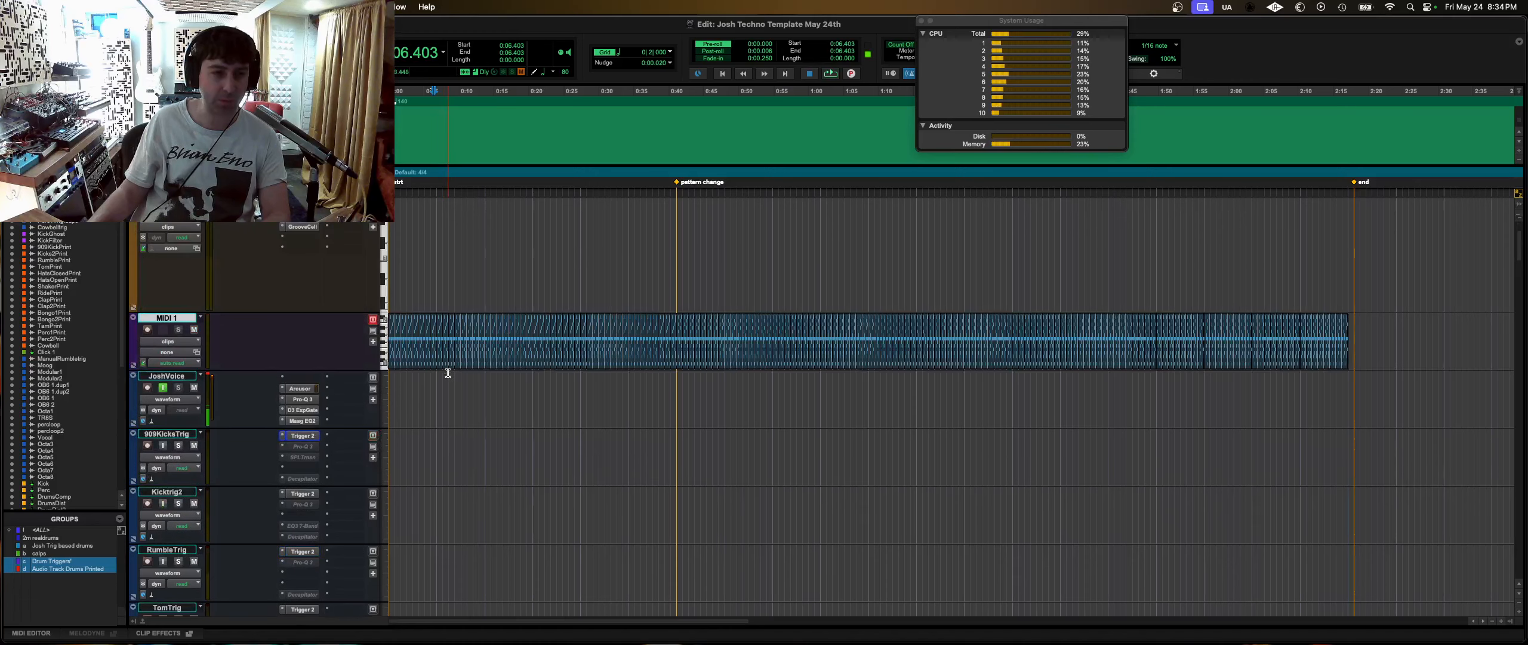
scroll(451, 431, "up", 2)
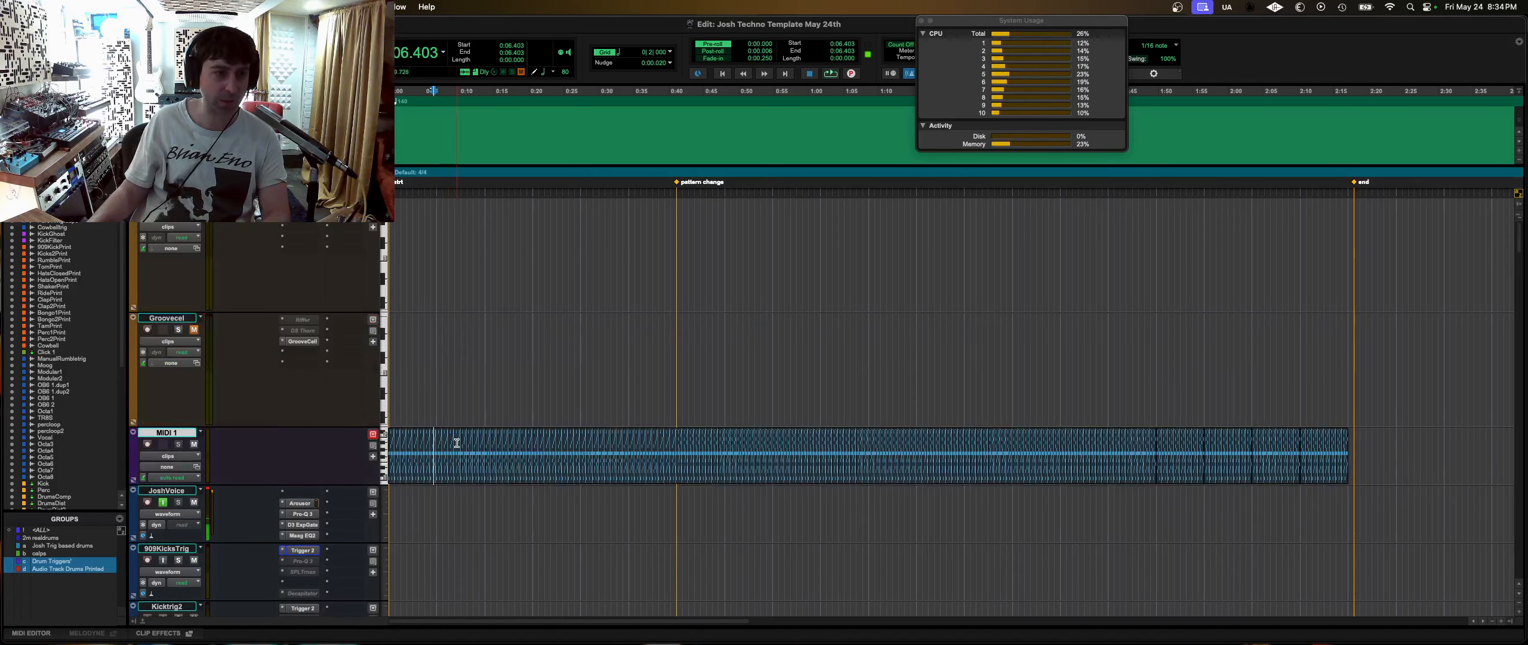
scroll(451, 431, "down", 15)
scroll(466, 450, "down", 4)
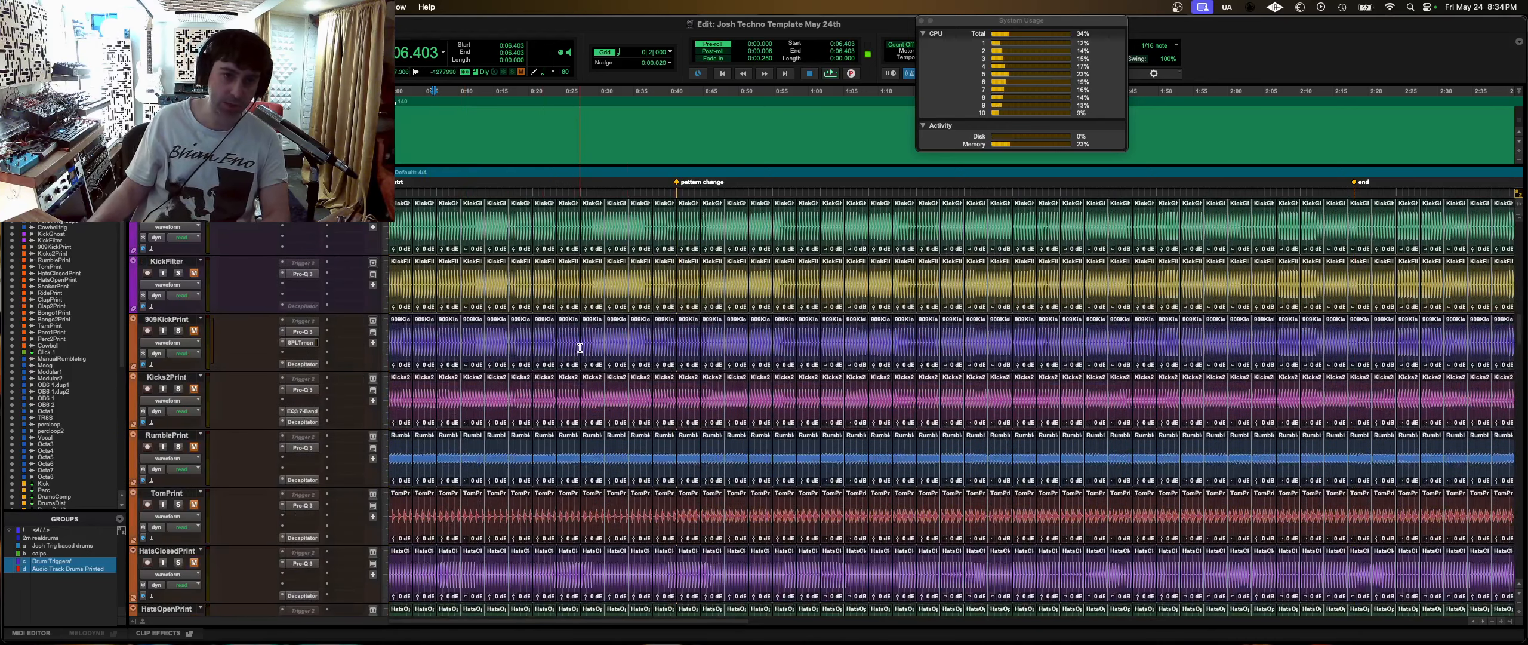
key("r")
key("r")
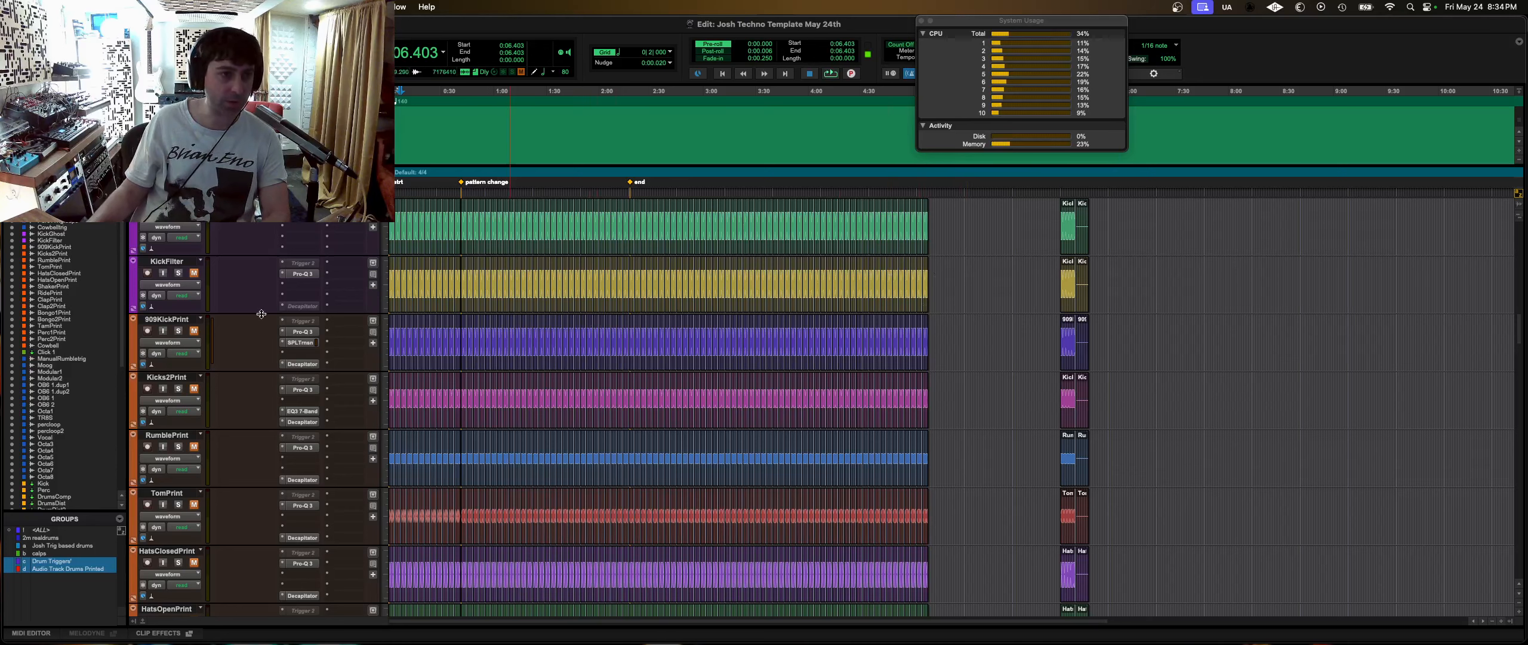
left_click(970, 298)
key("t")
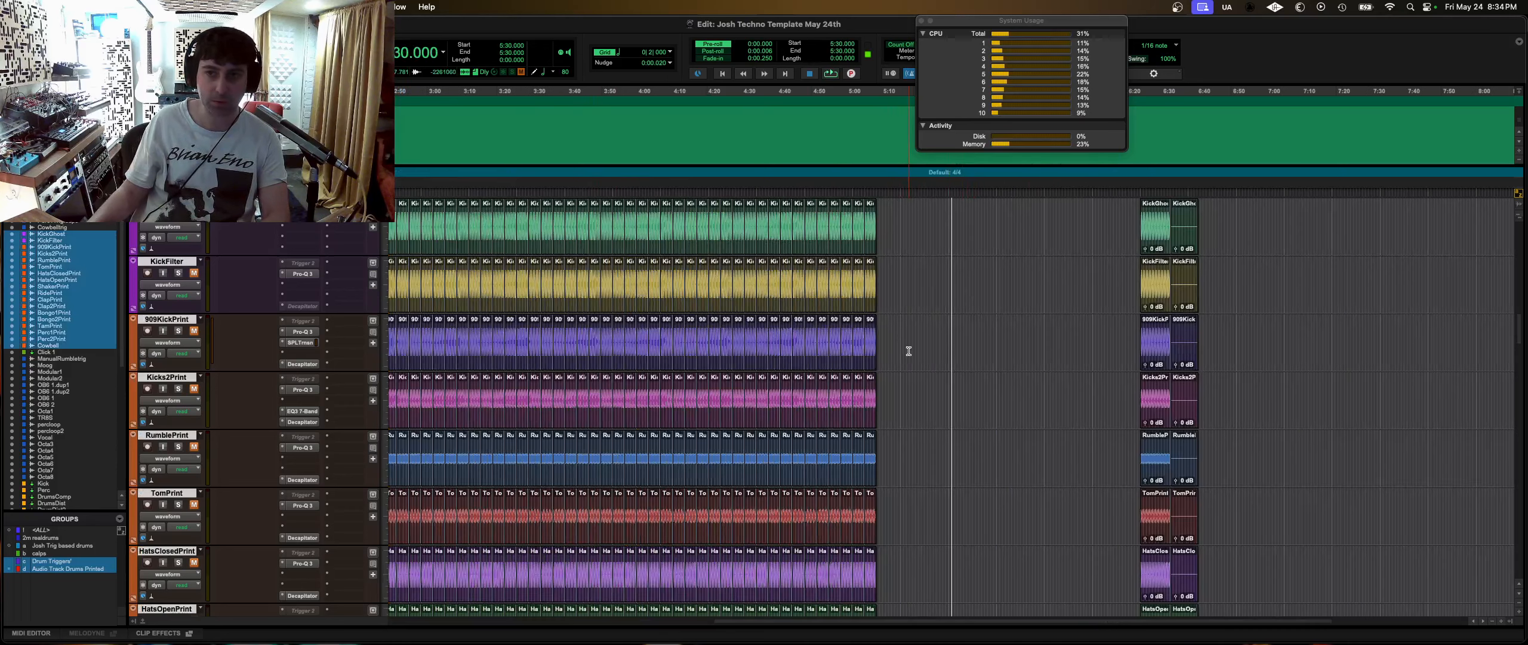
scroll(912, 358, "up", 4)
scroll(579, 416, "down", 3)
left_click(493, 395)
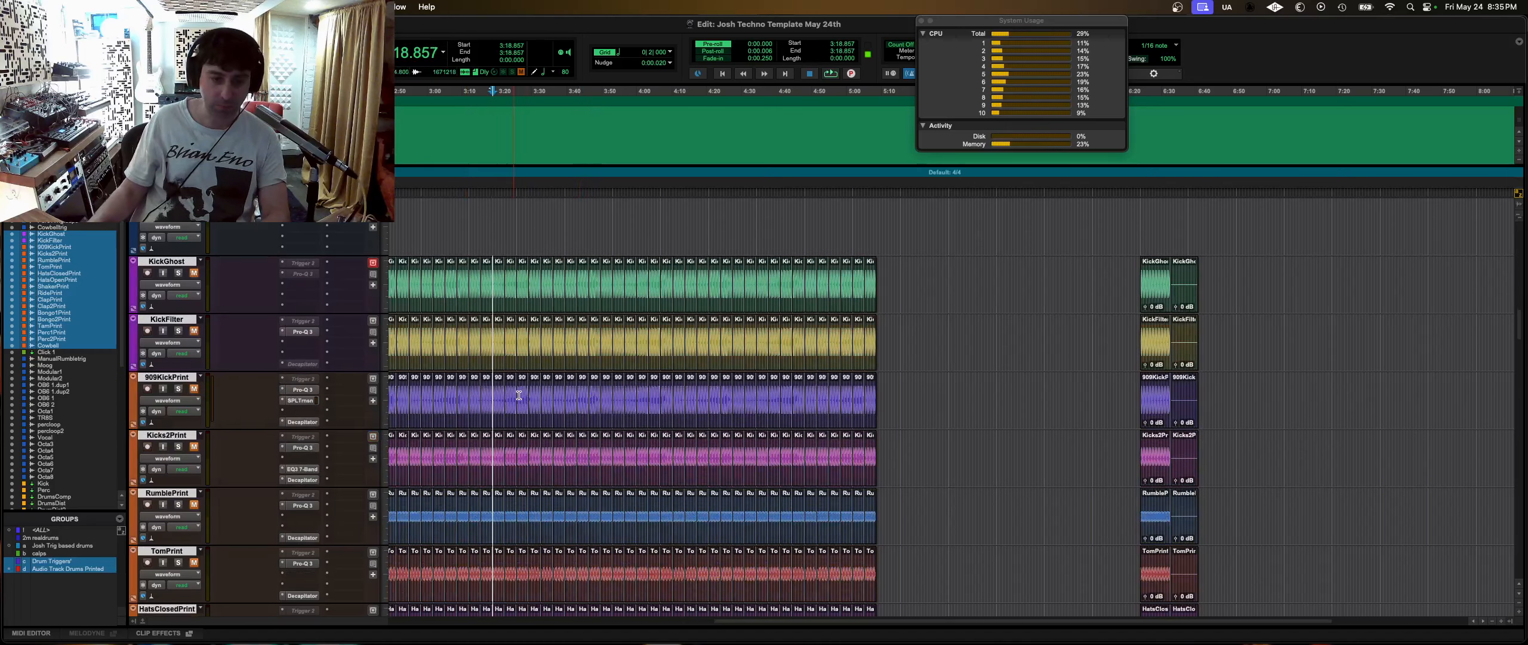
- Record-enable the grouped drum print tracks and start recording them from the session start
key("Return")
key("super+space")
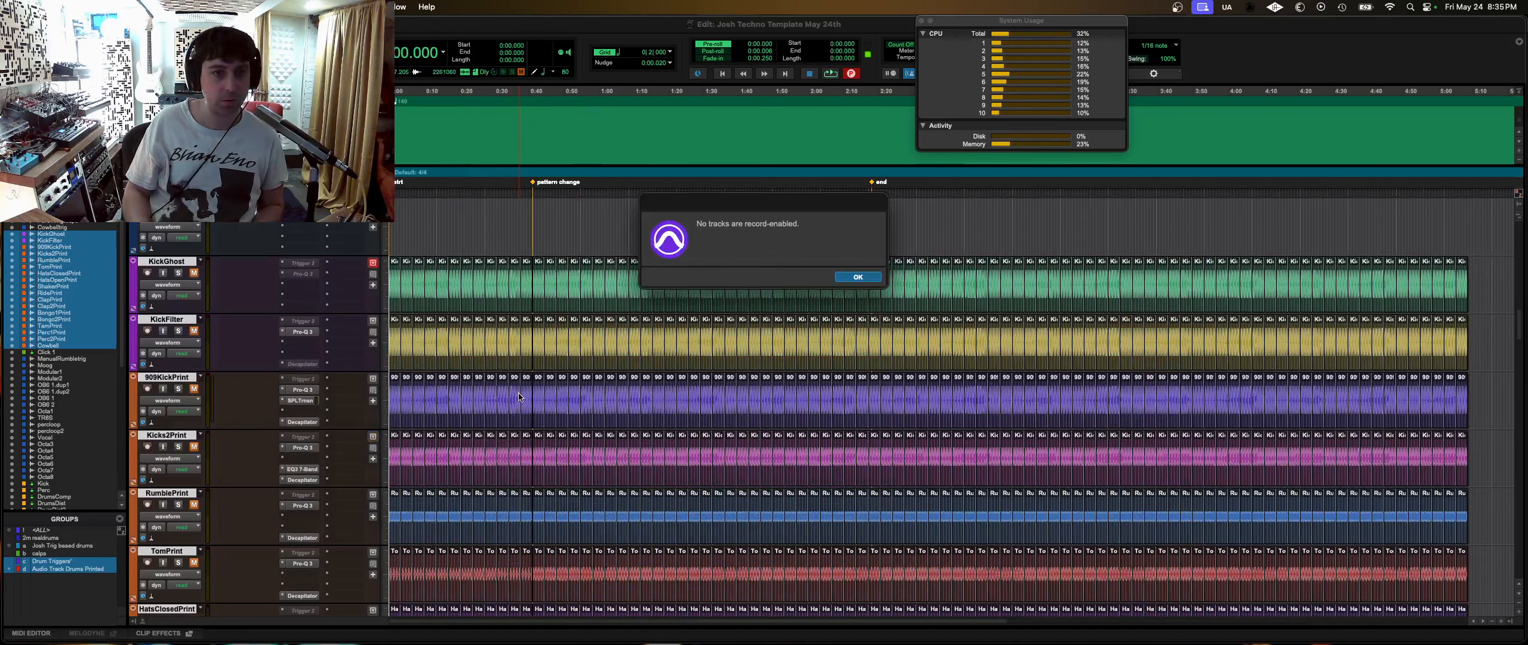
left_click(859, 277)
key("super+equal")
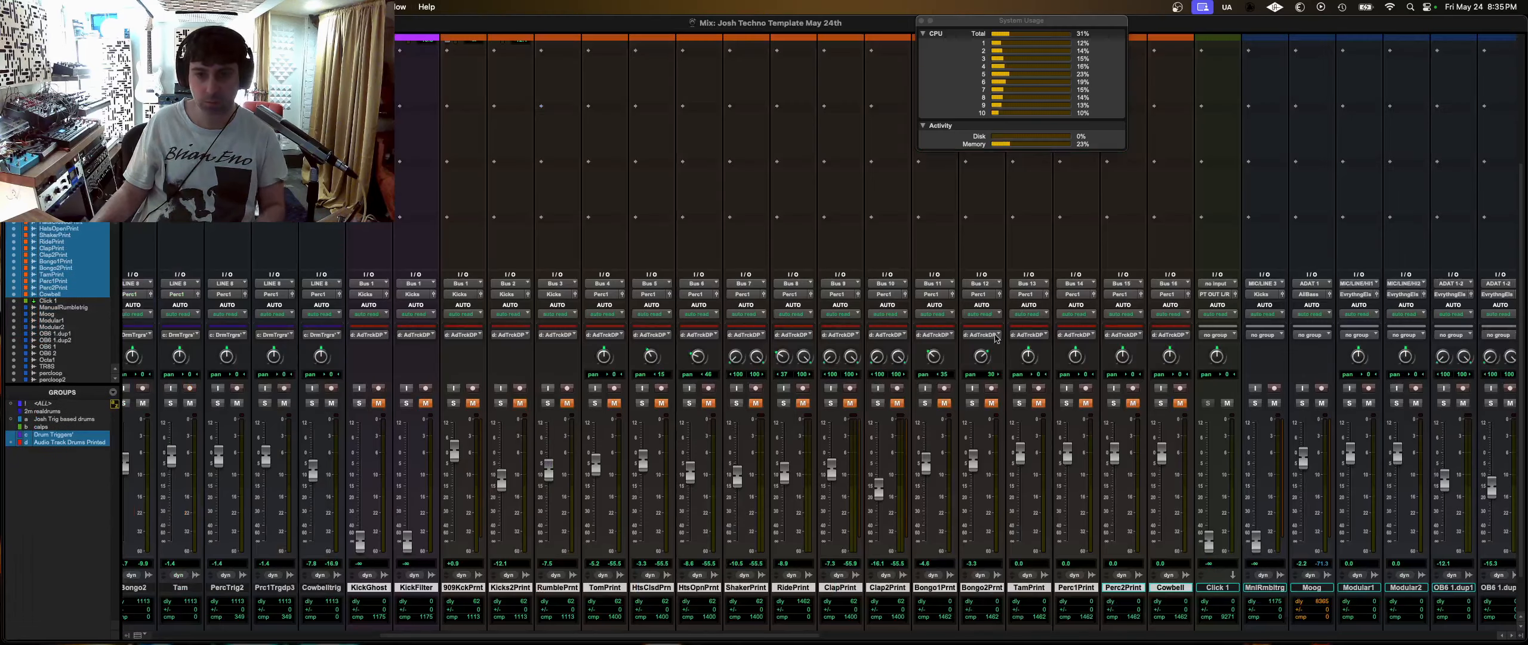
left_click(756, 389)
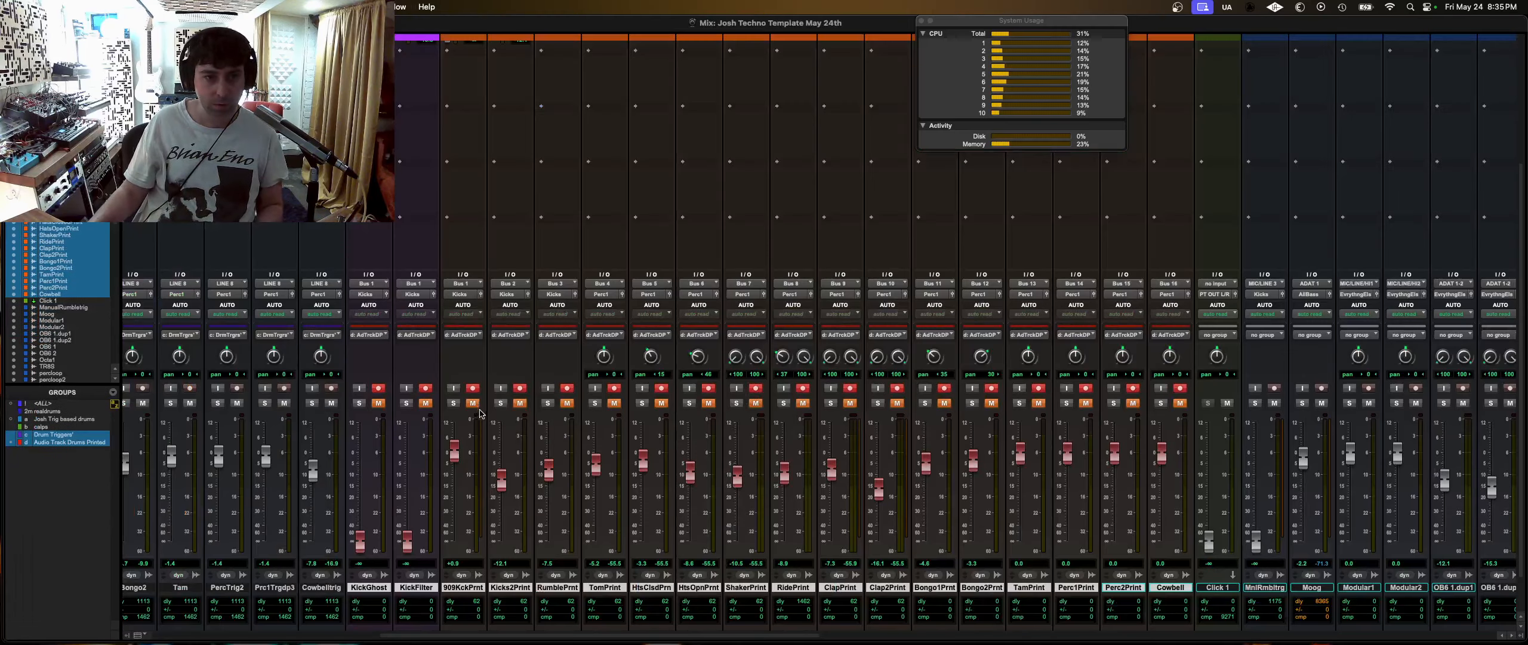
key("super+equal")
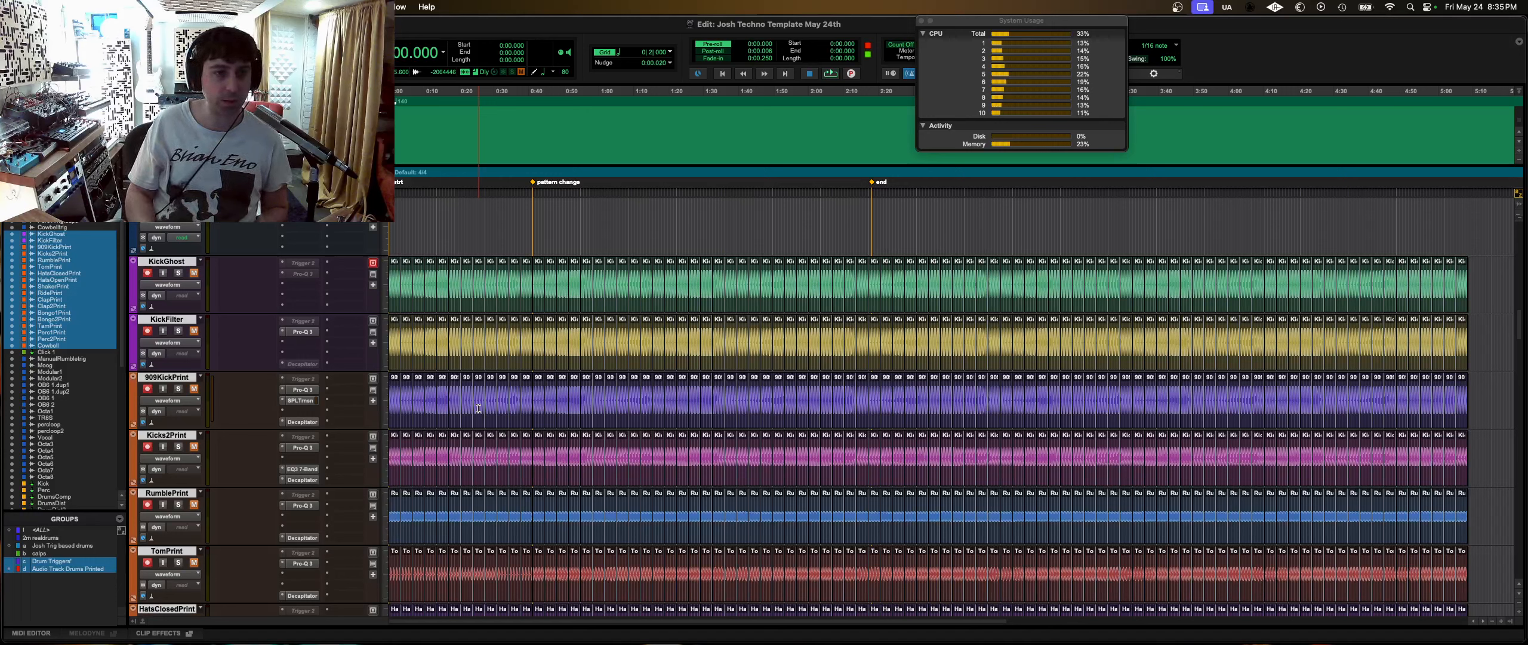
key("space")
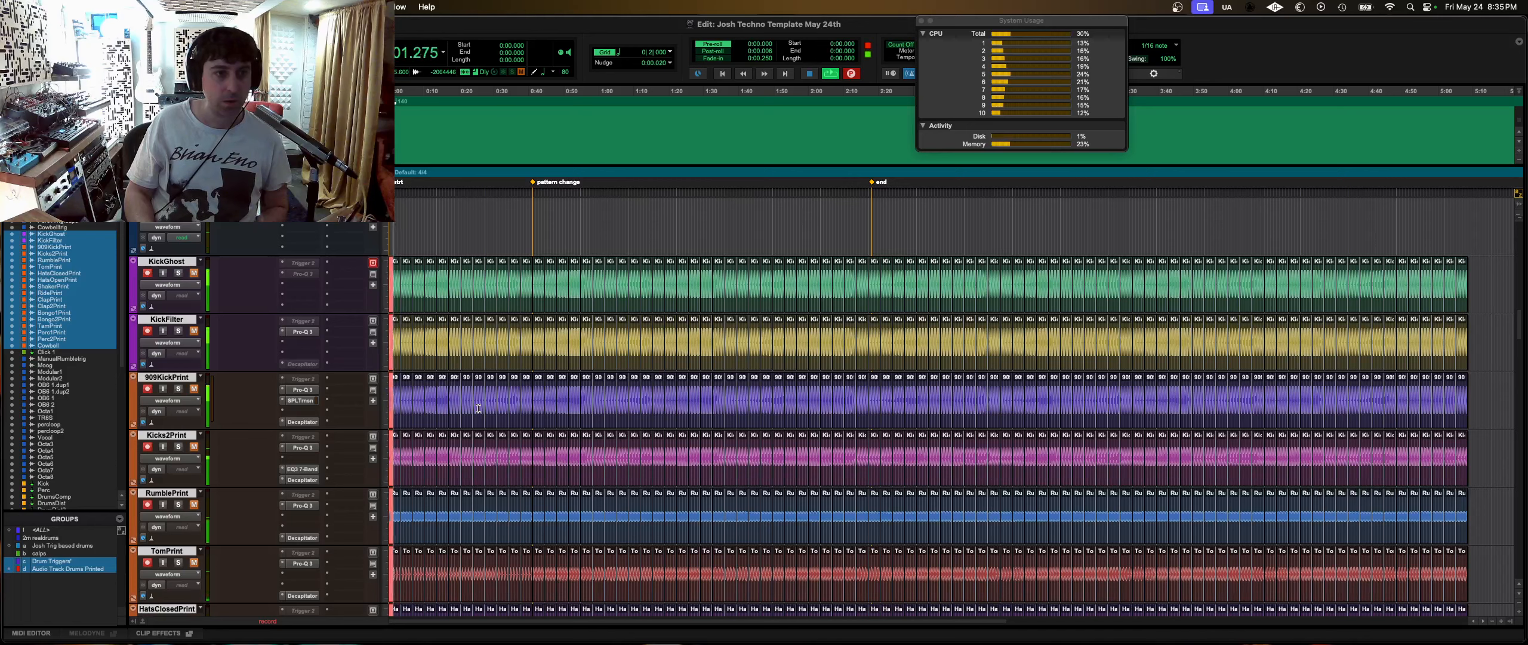
- Check the trigger and print channels' levels in the Mix window while recording, and mute the grouped drum trigger channels
key("super+equal")
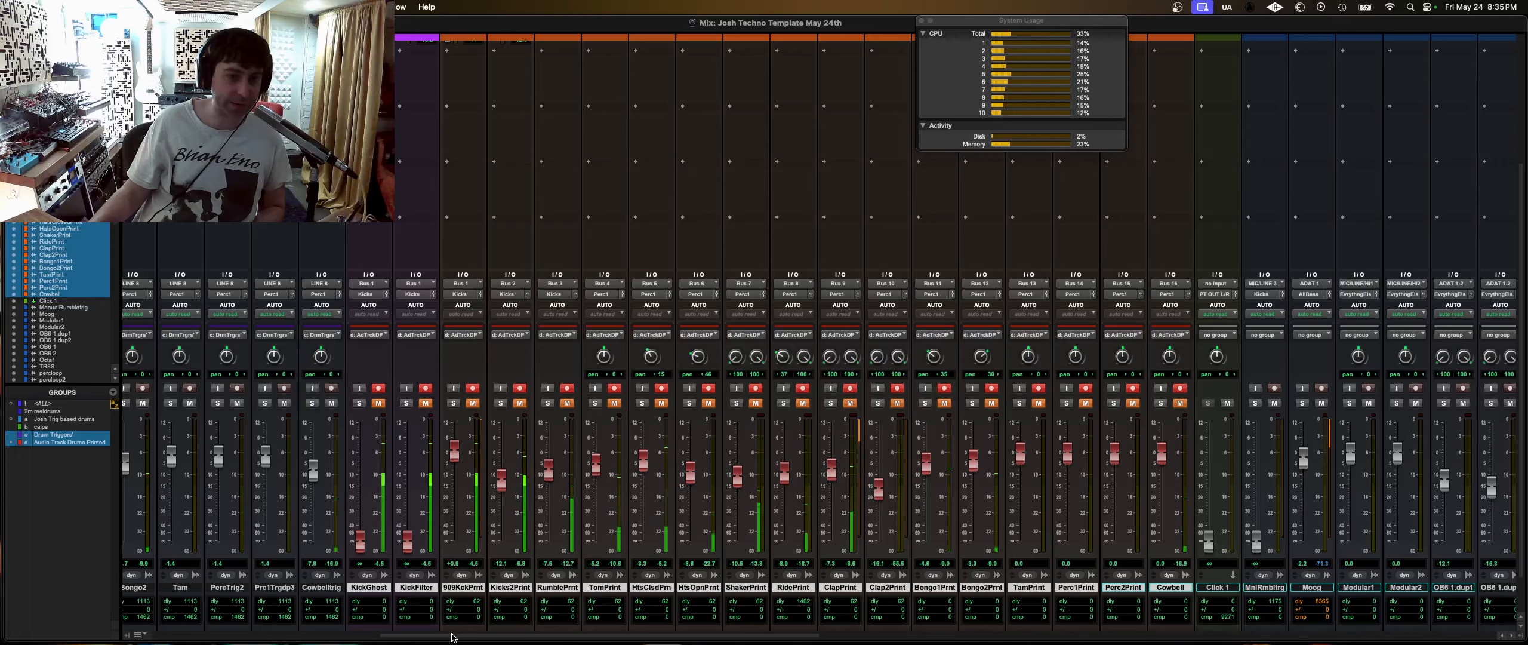
left_click_drag(449, 636, 276, 641)
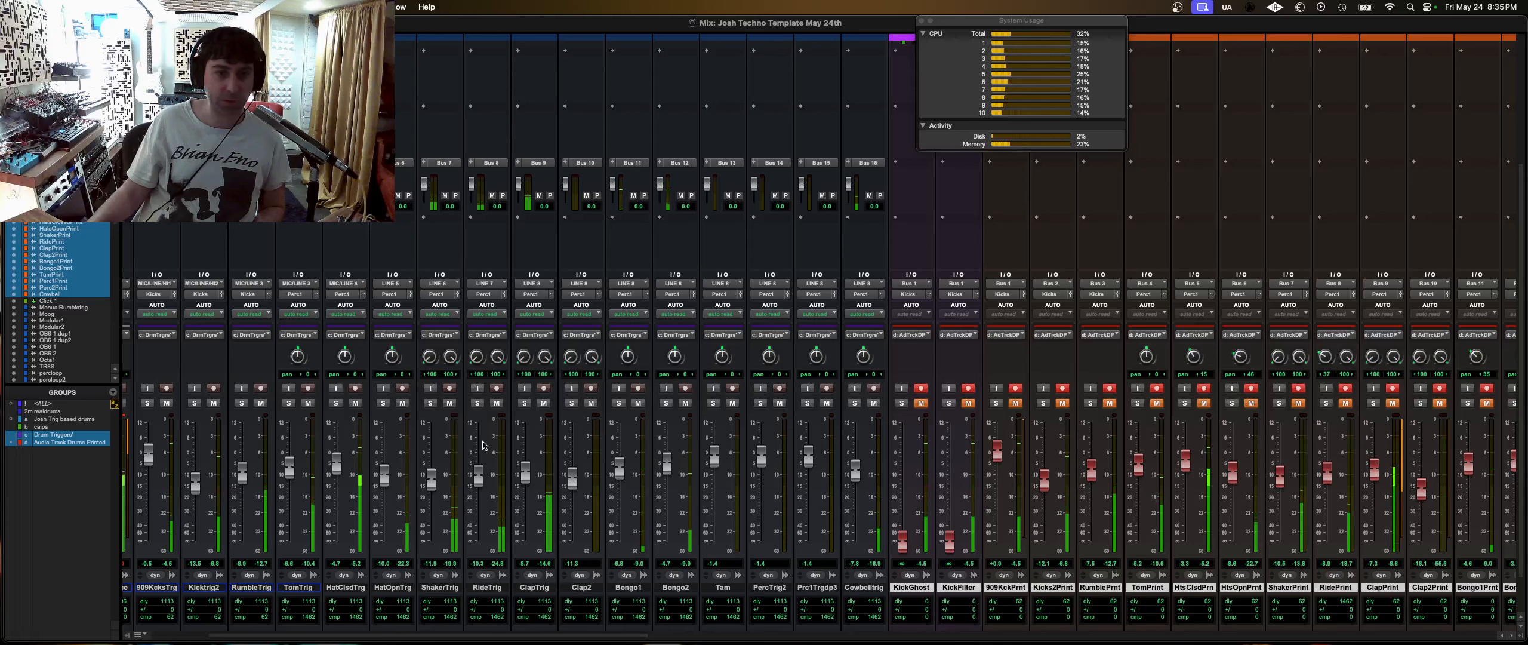
scroll(280, 475, "left", 4)
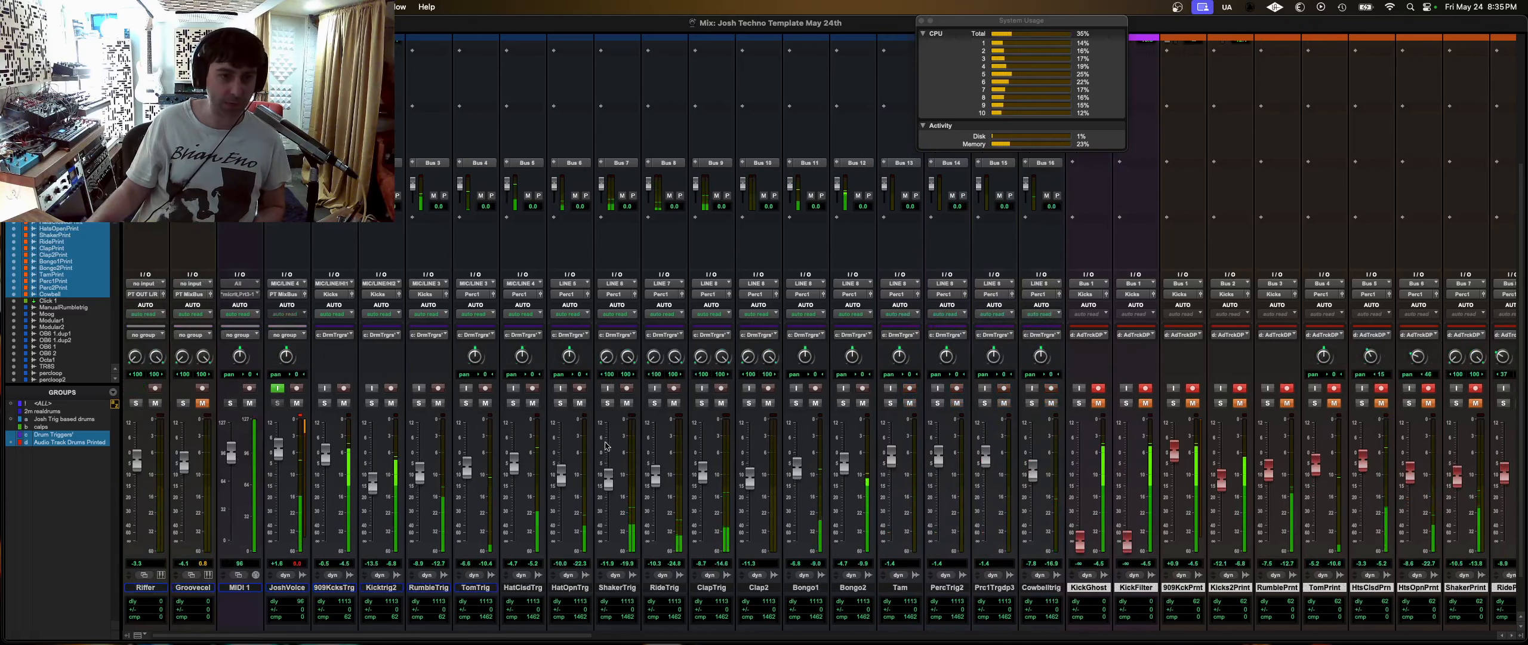
left_click(721, 403)
- Play back the newly recorded drum prints from the session start and check their levels in the Mix window
key("super+equal")
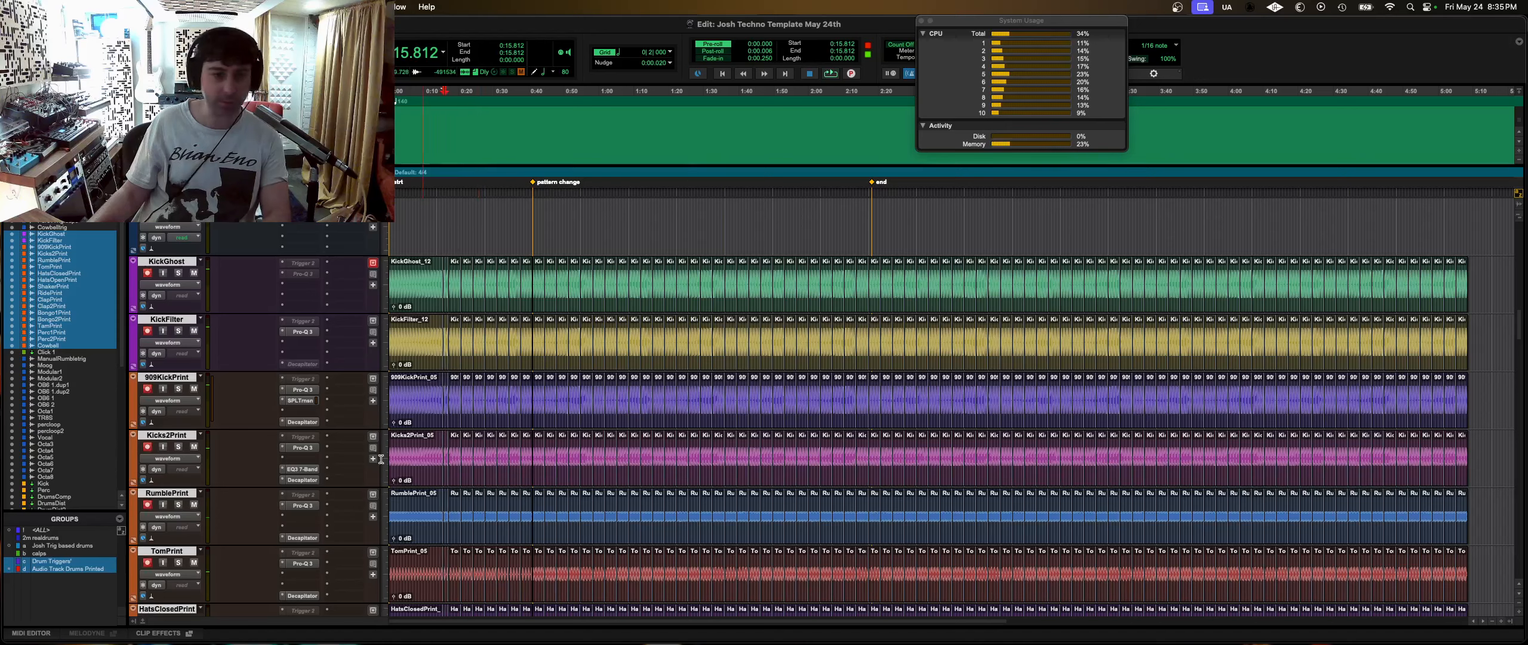
key("super+bracketright")
key("super+bracketright")
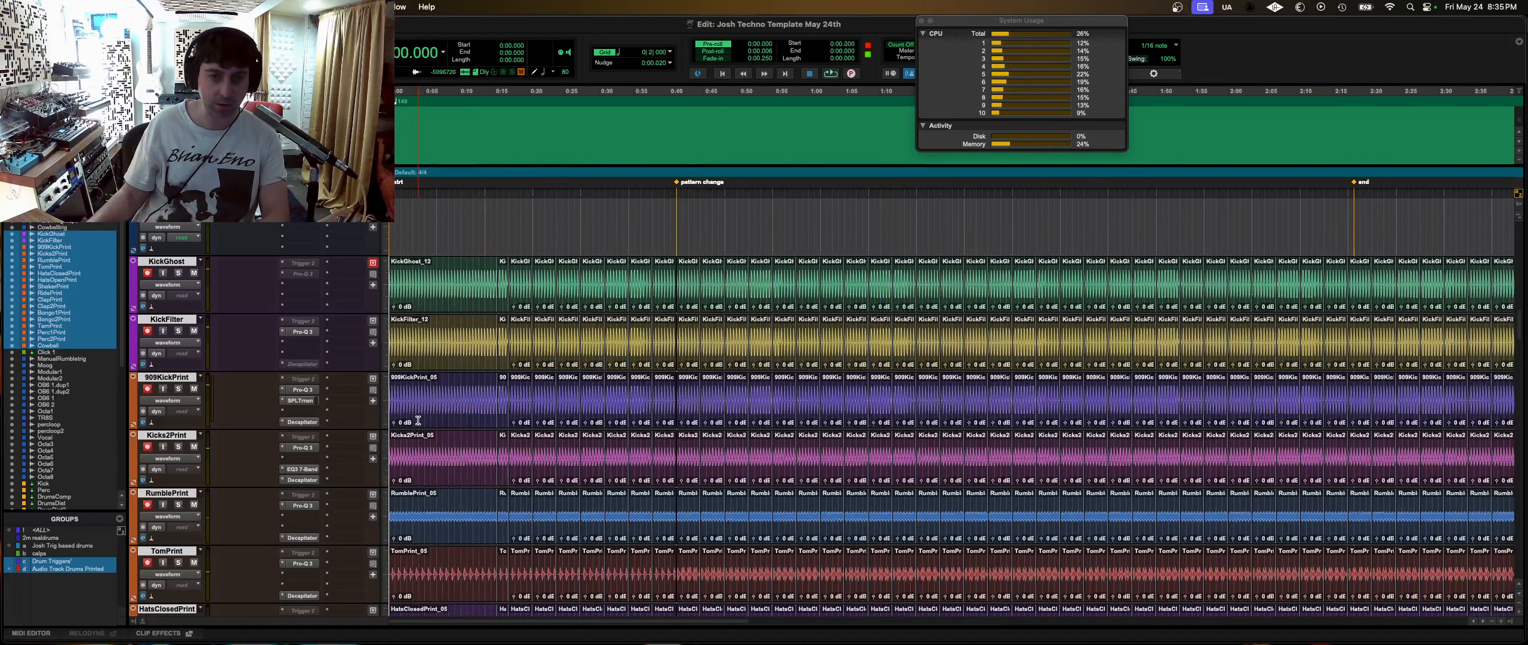
key("space")
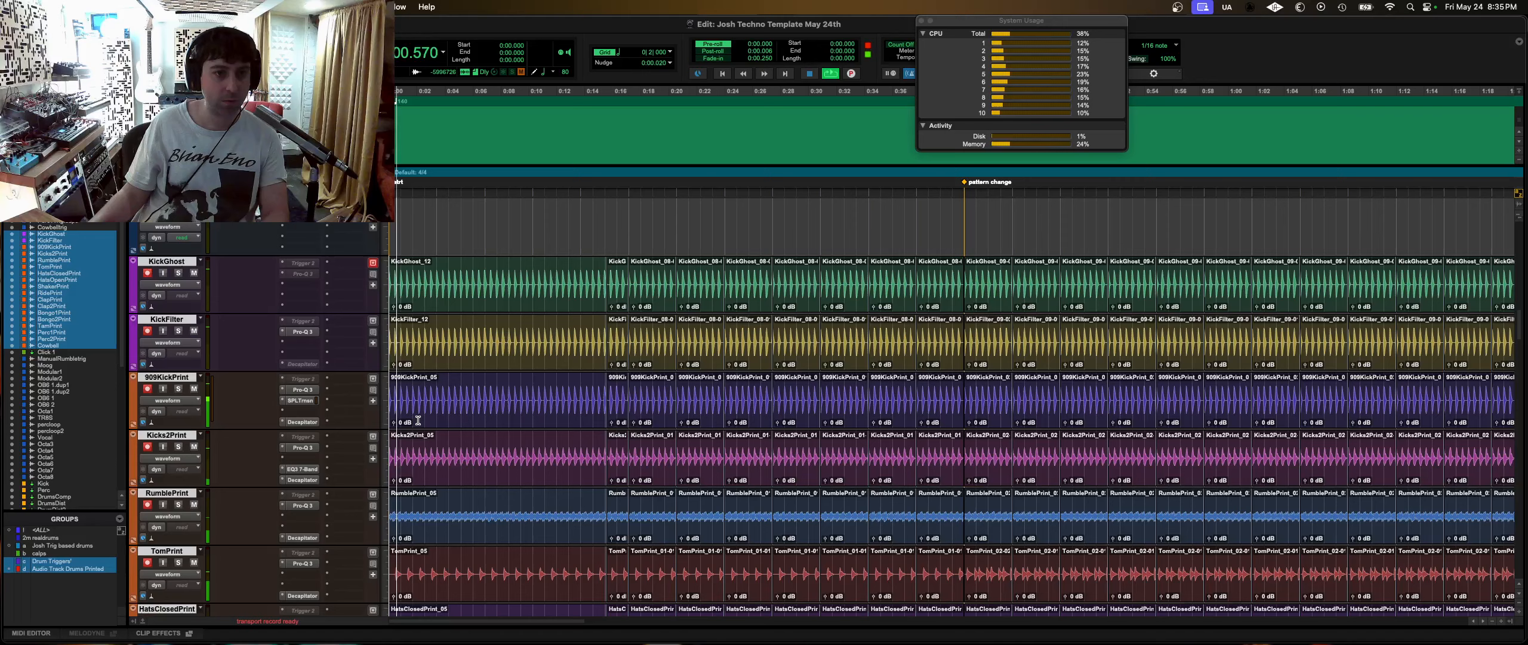
key("super+equal")
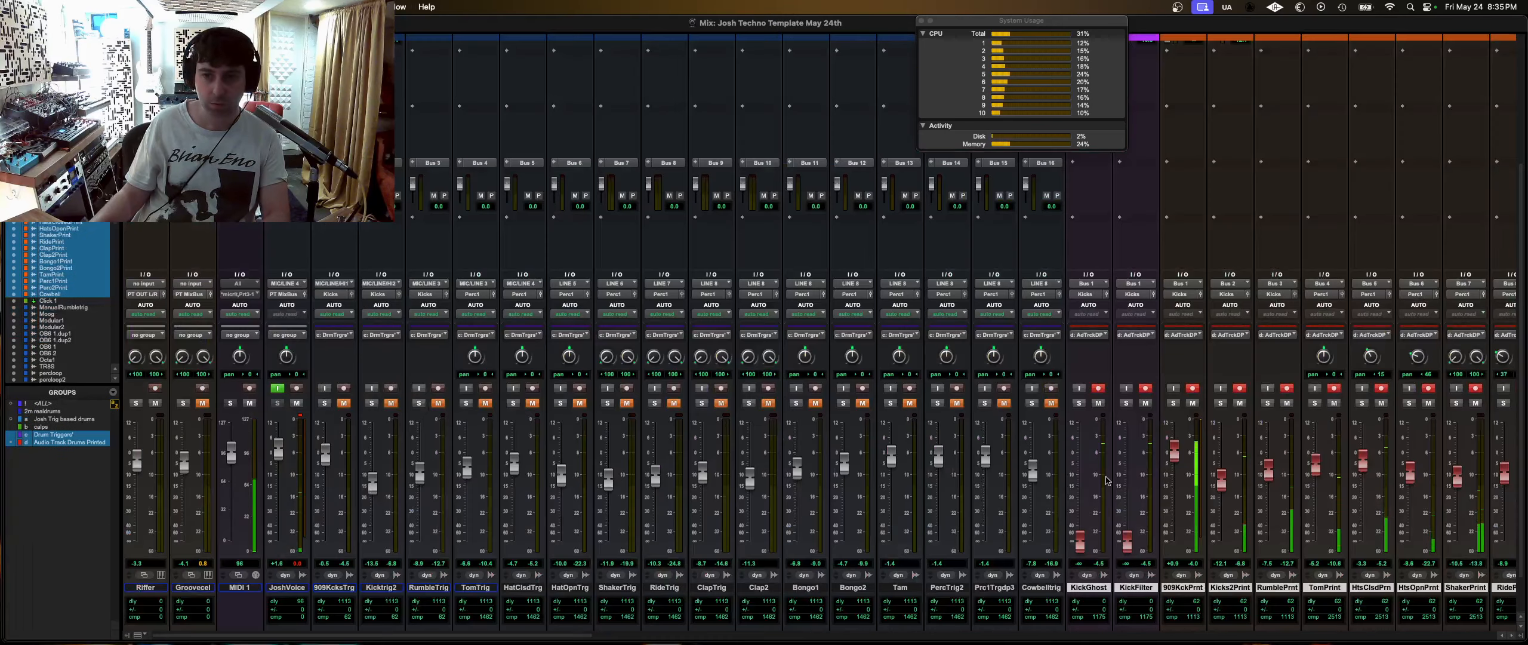
- Compare the inserts, bus sends, inputs and faders of the drum print channels with those of the trigger channels
left_click_drag(525, 636, 758, 620)
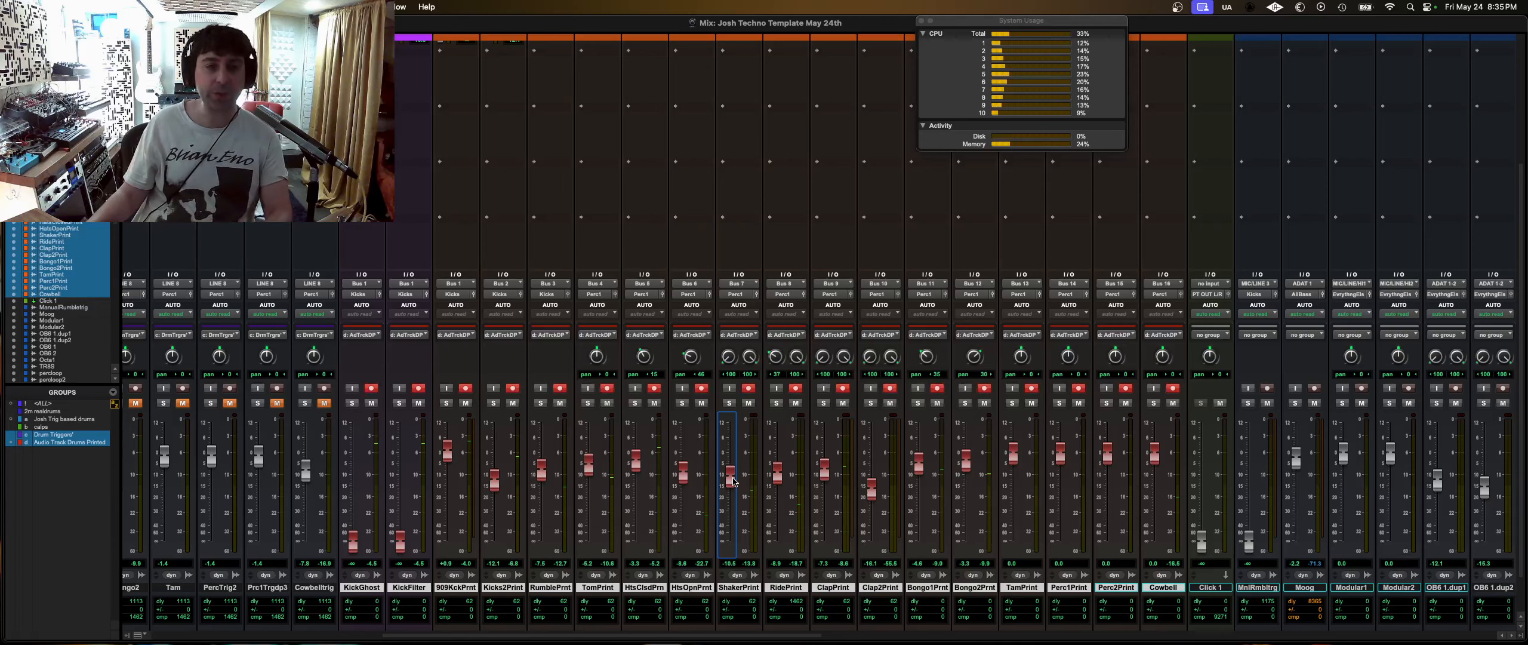
scroll(734, 480, "up", 5)
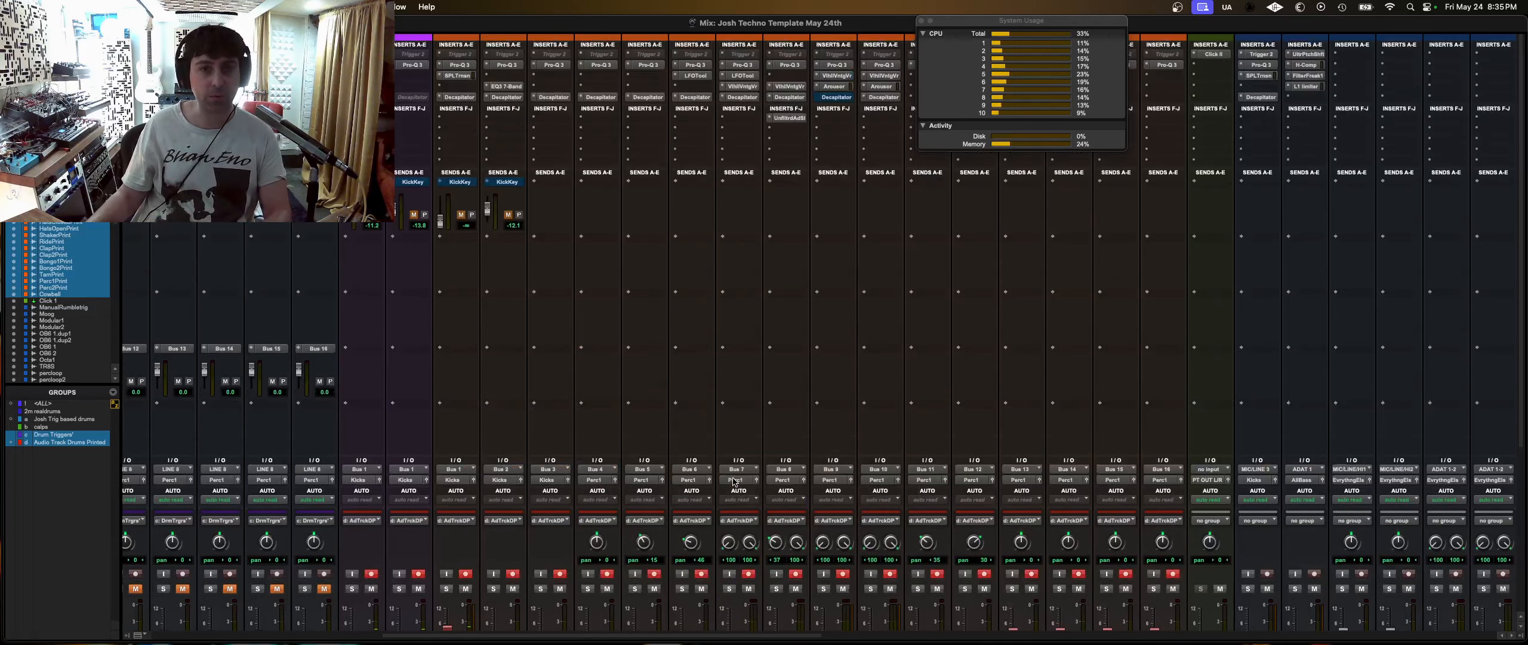
scroll(734, 480, "down", 6)
left_click_drag(749, 636, 737, 638)
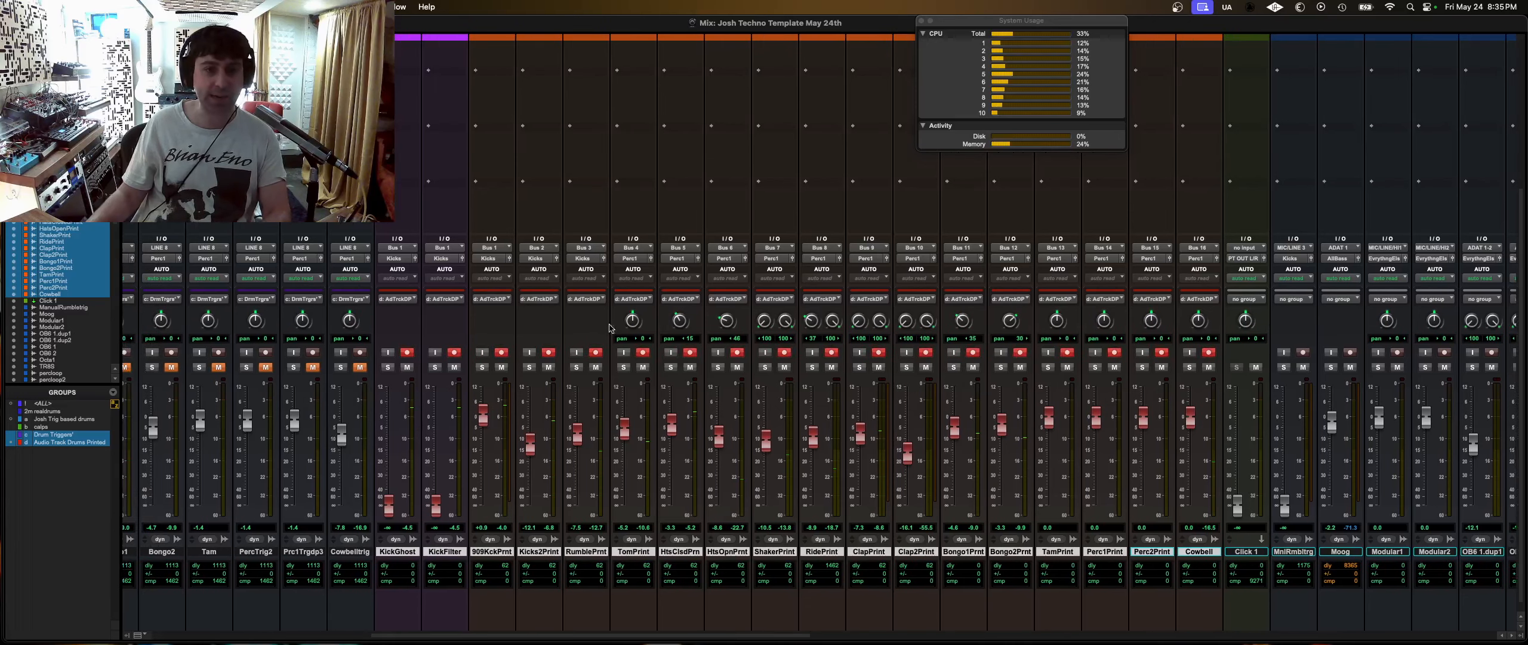
scroll(655, 86, "up", 6)
scroll(784, 617, "down", 6)
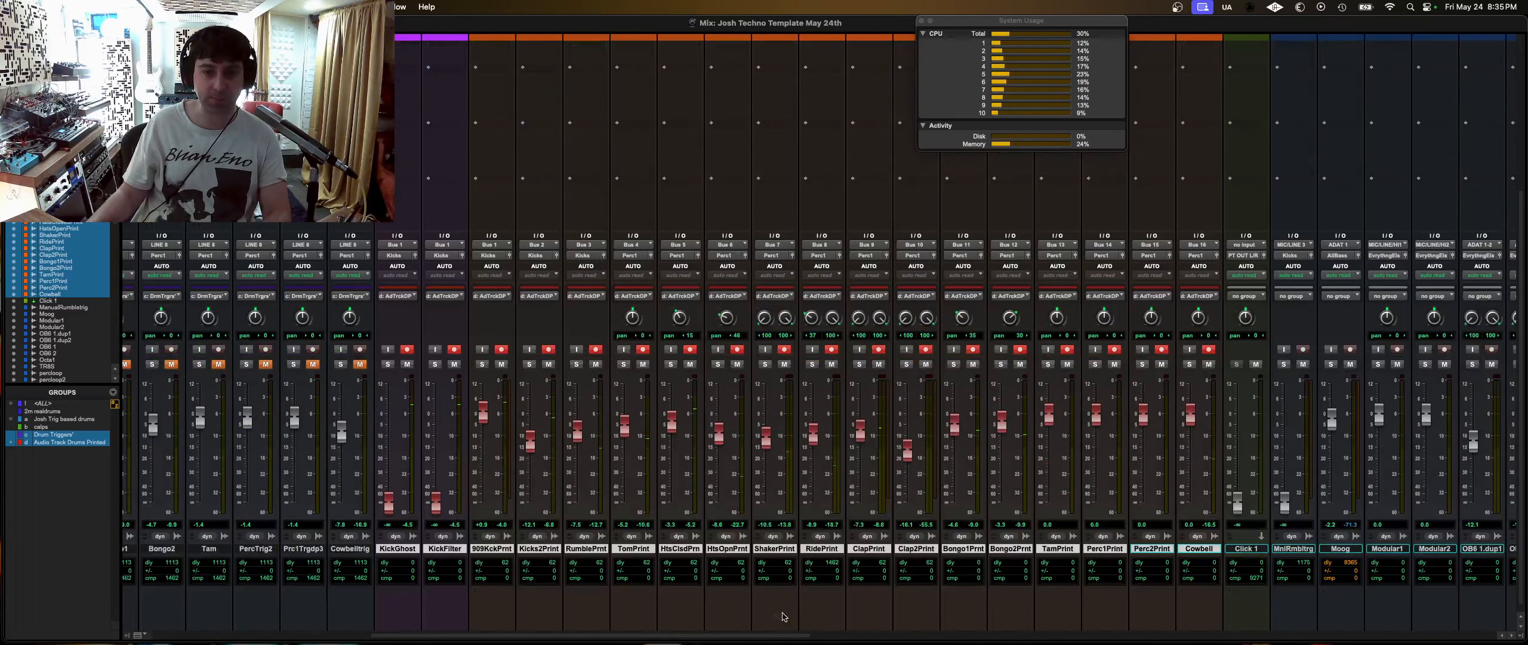
left_click_drag(753, 636, 463, 639)
scroll(488, 464, "up", 6)
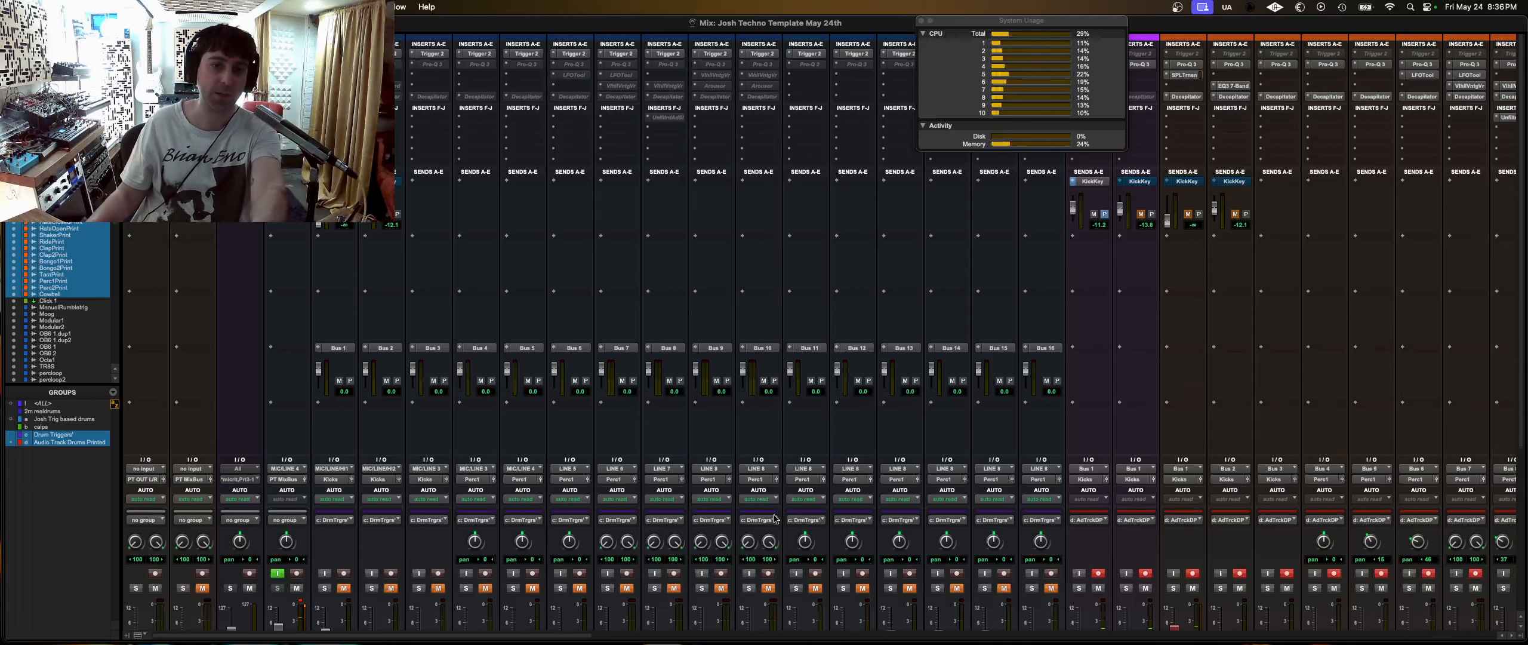
scroll(764, 409, "down", 5)
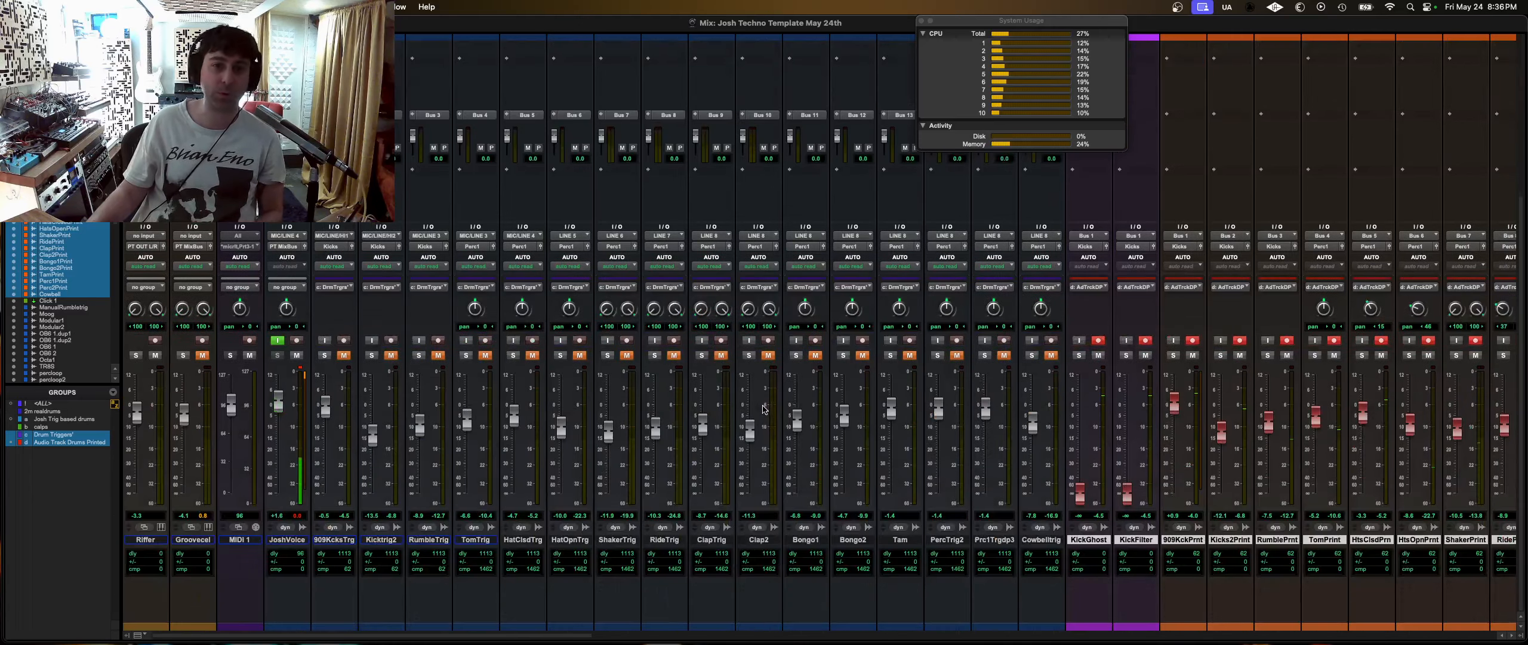
left_click_drag(581, 636, 768, 632)
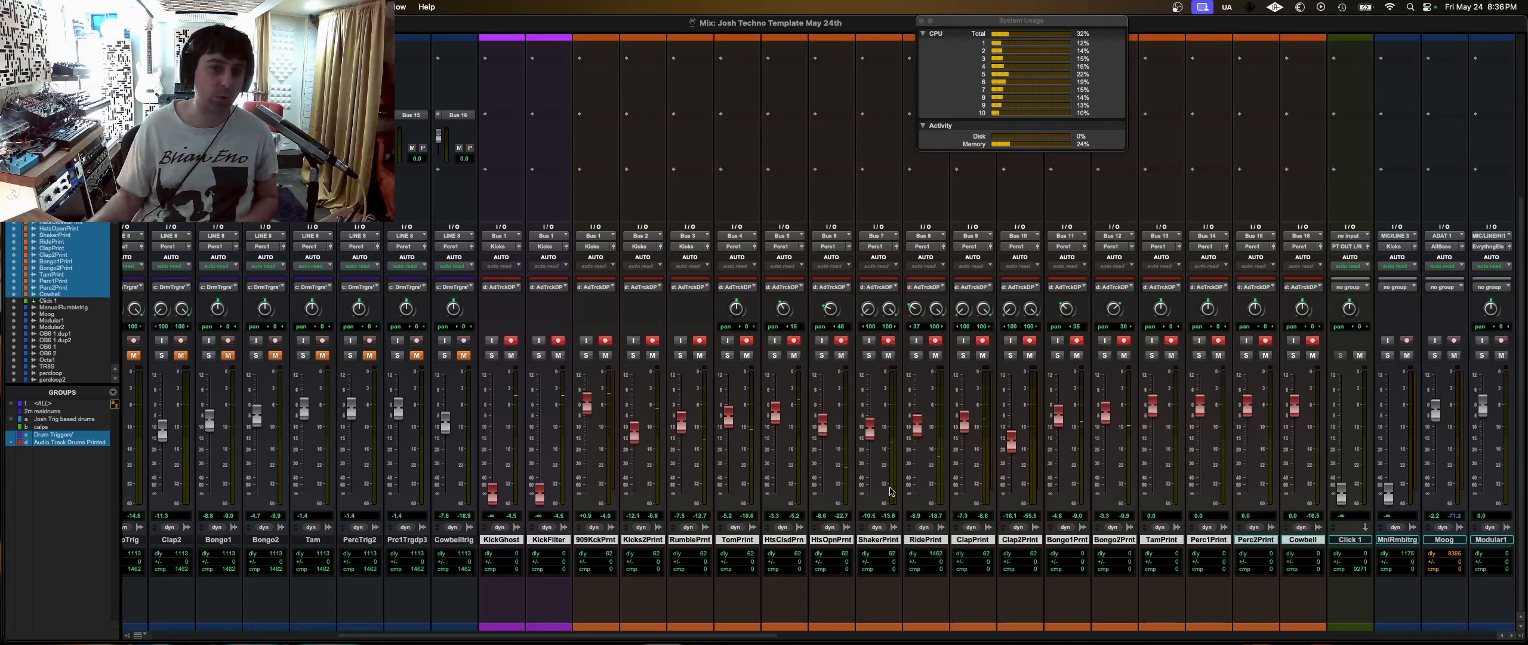
- Close the System Usage window while reviewing the print channels' inserts and KickKey sends, and return to the Edit window
scroll(750, 367, "up", 2)
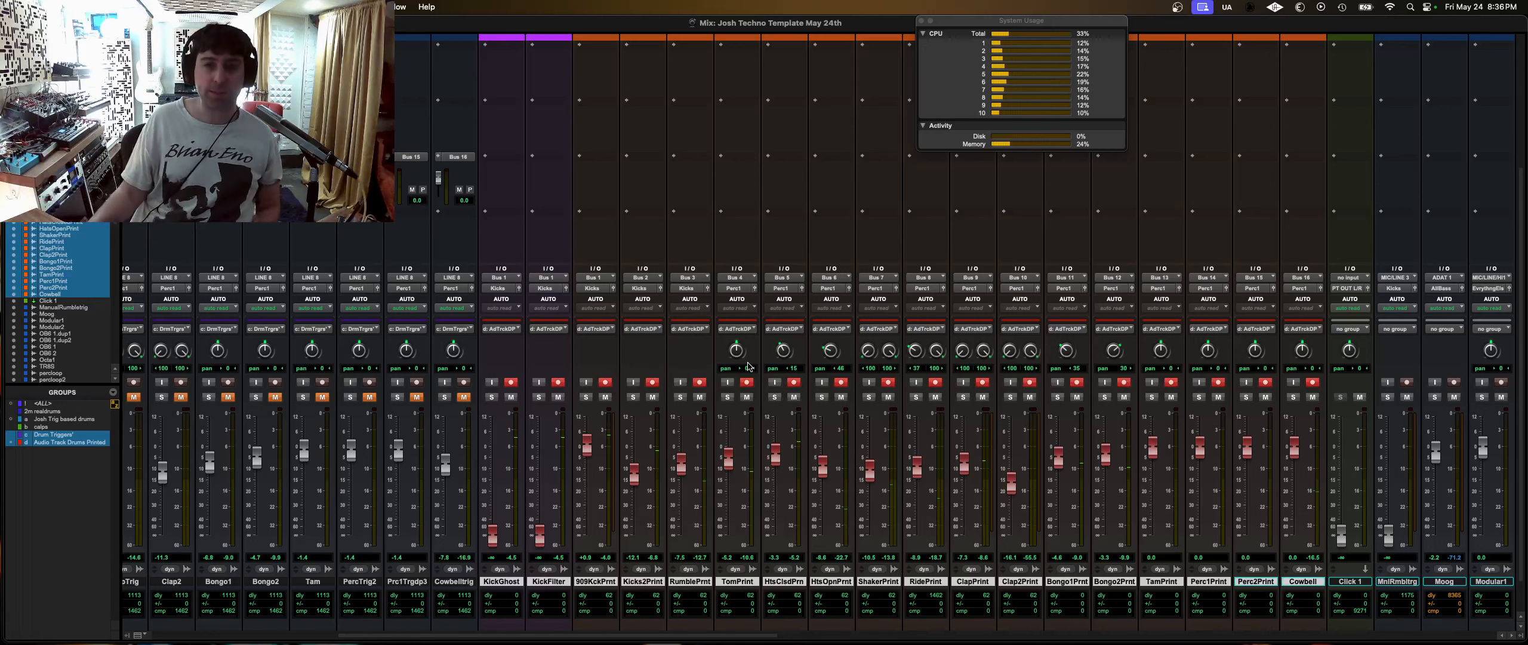
scroll(783, 352, "up", 4)
scroll(784, 352, "up", 5)
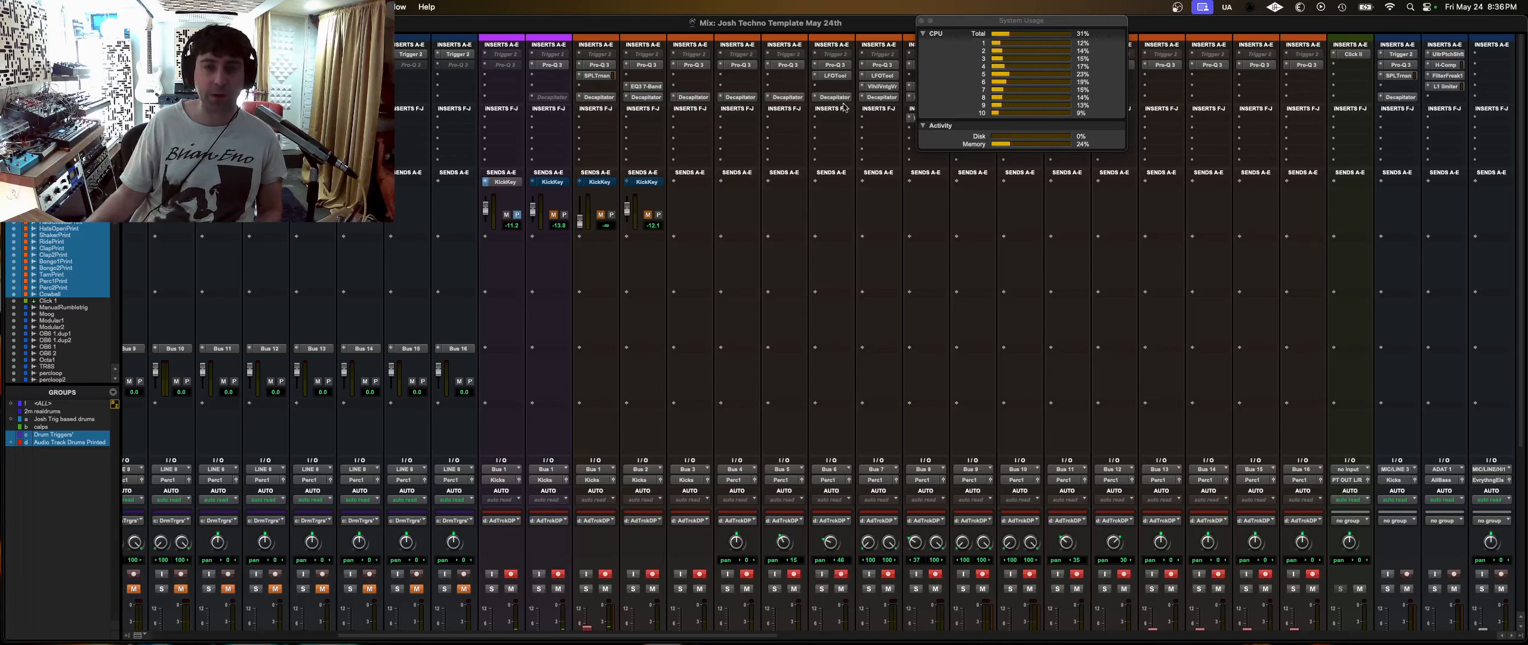
scroll(641, 403, "down", 5)
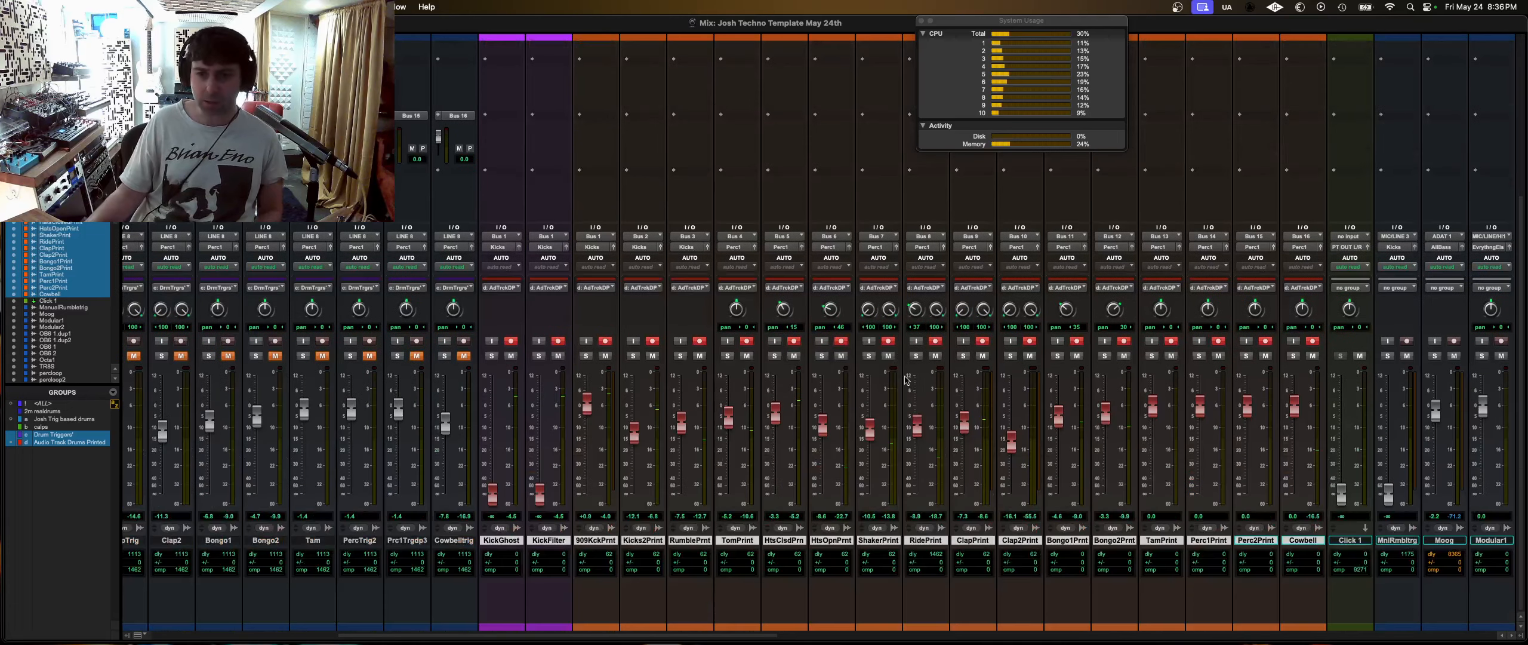
scroll(829, 458, "up", 5)
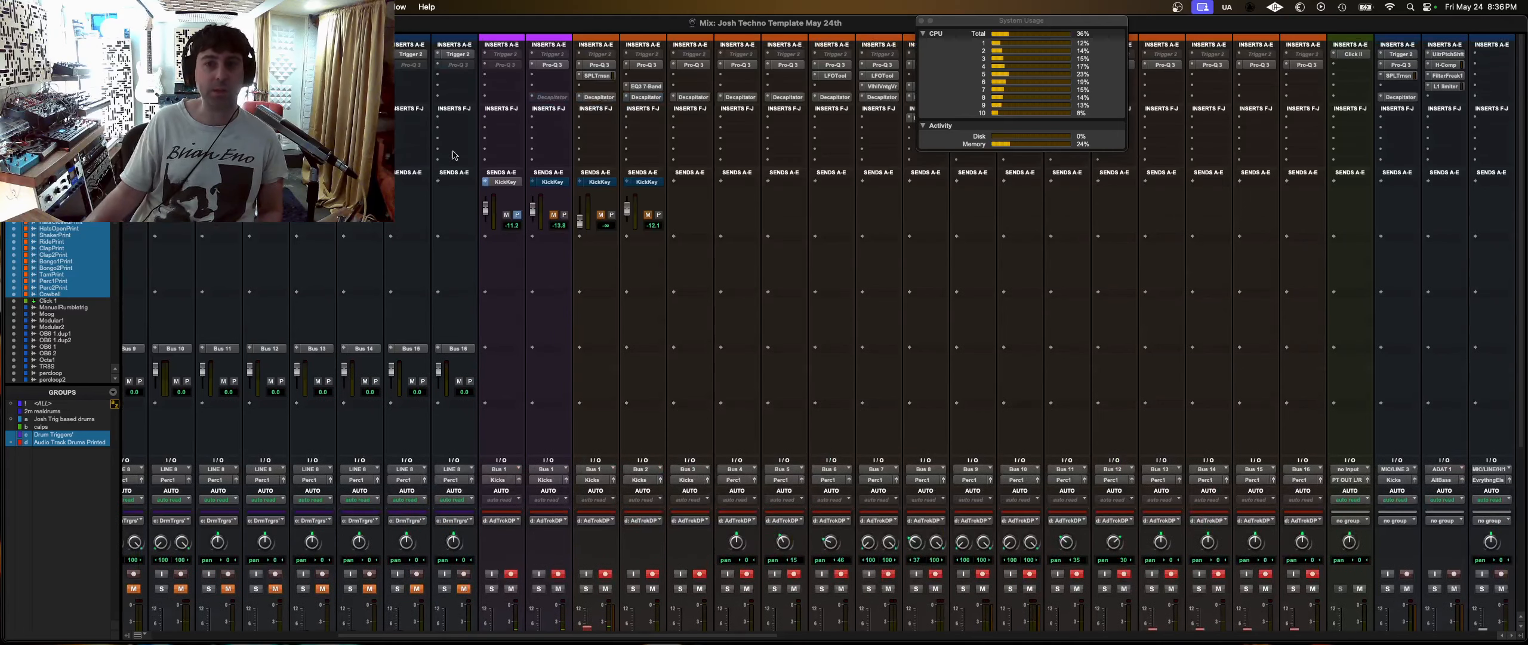
left_click(921, 20)
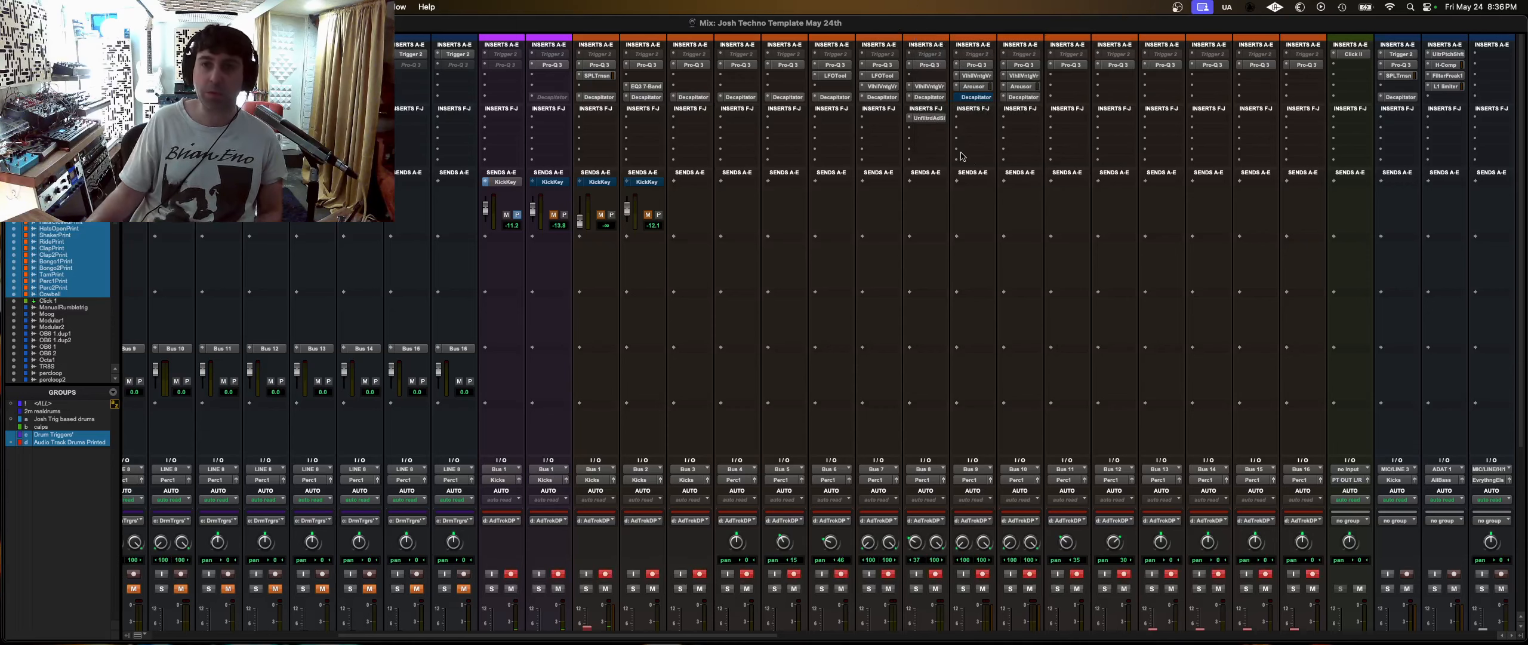
scroll(940, 250, "down", 5)
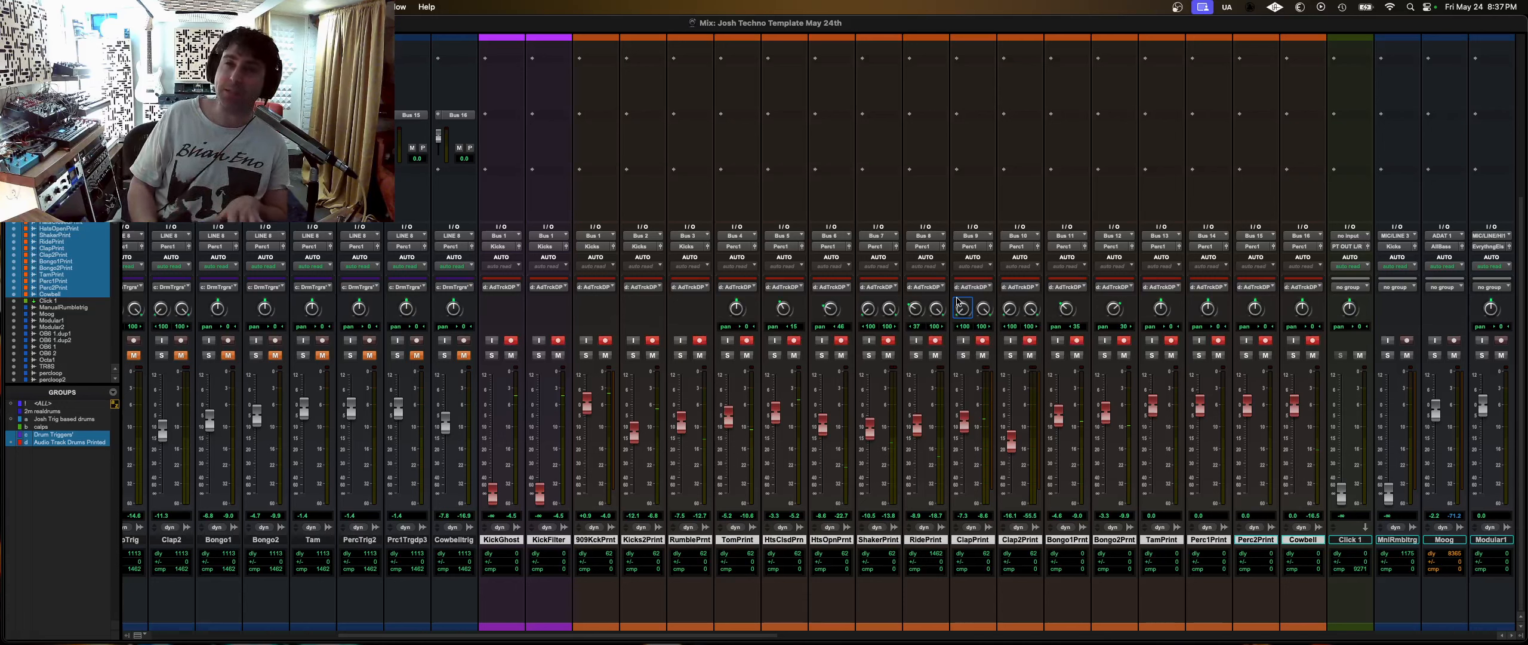
key("super+equal")
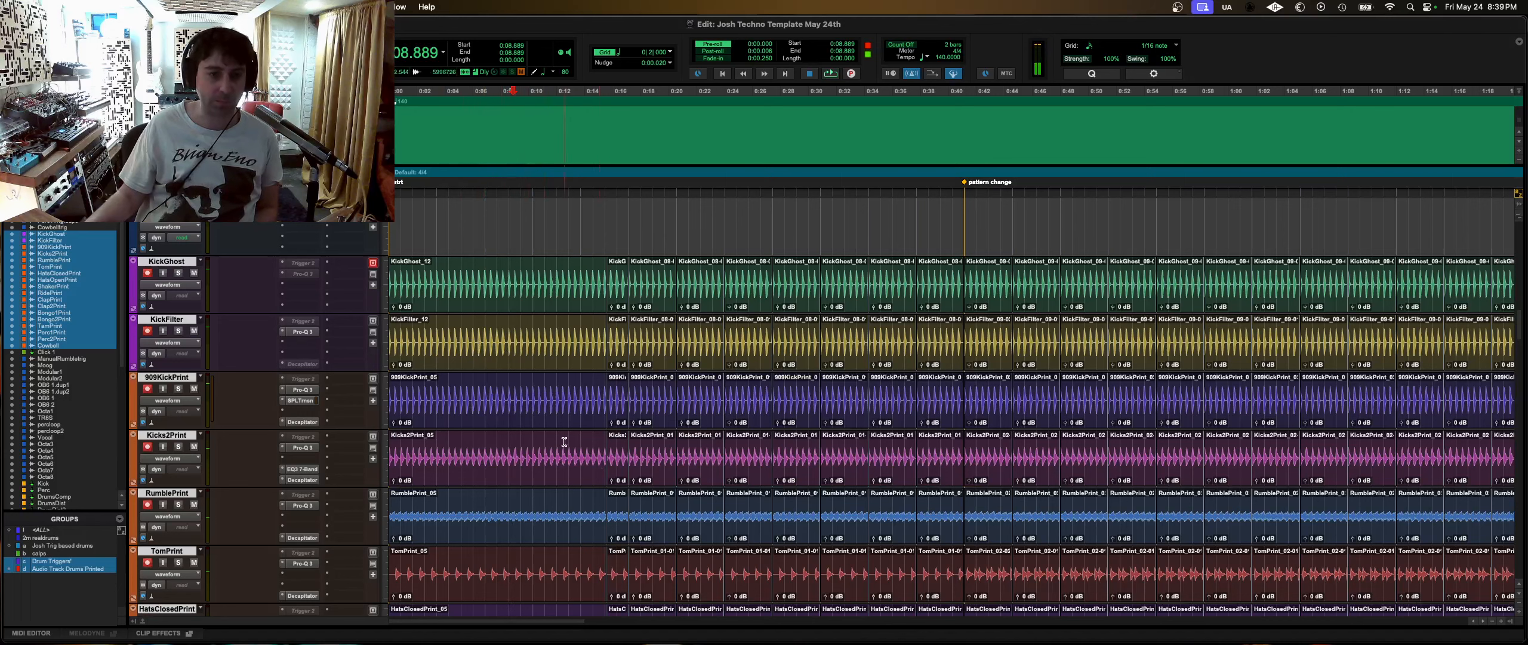
- Look over the recorded drum prints in the Edit window and the trigger channels' faders, bus sends and Trigger 2 inserts in the Mix window
scroll(561, 441, "down", 2)
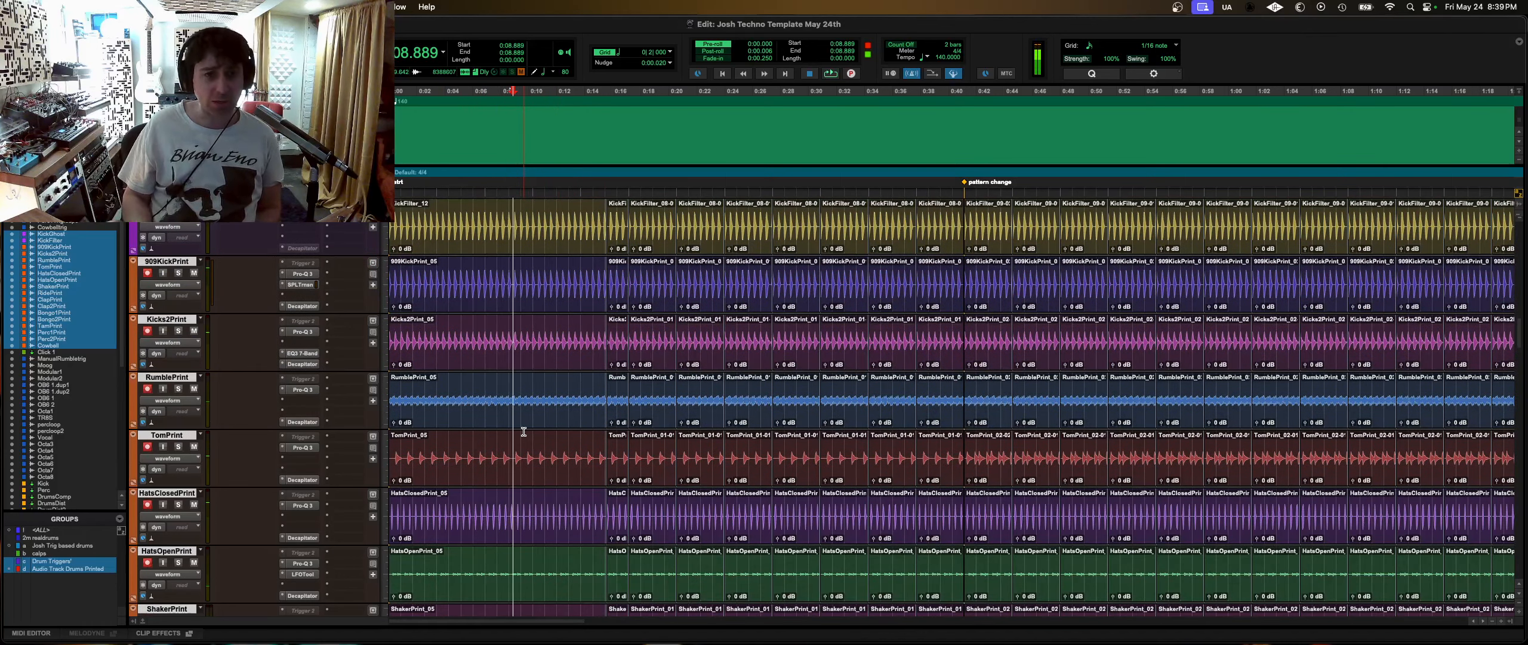
key("super+equal")
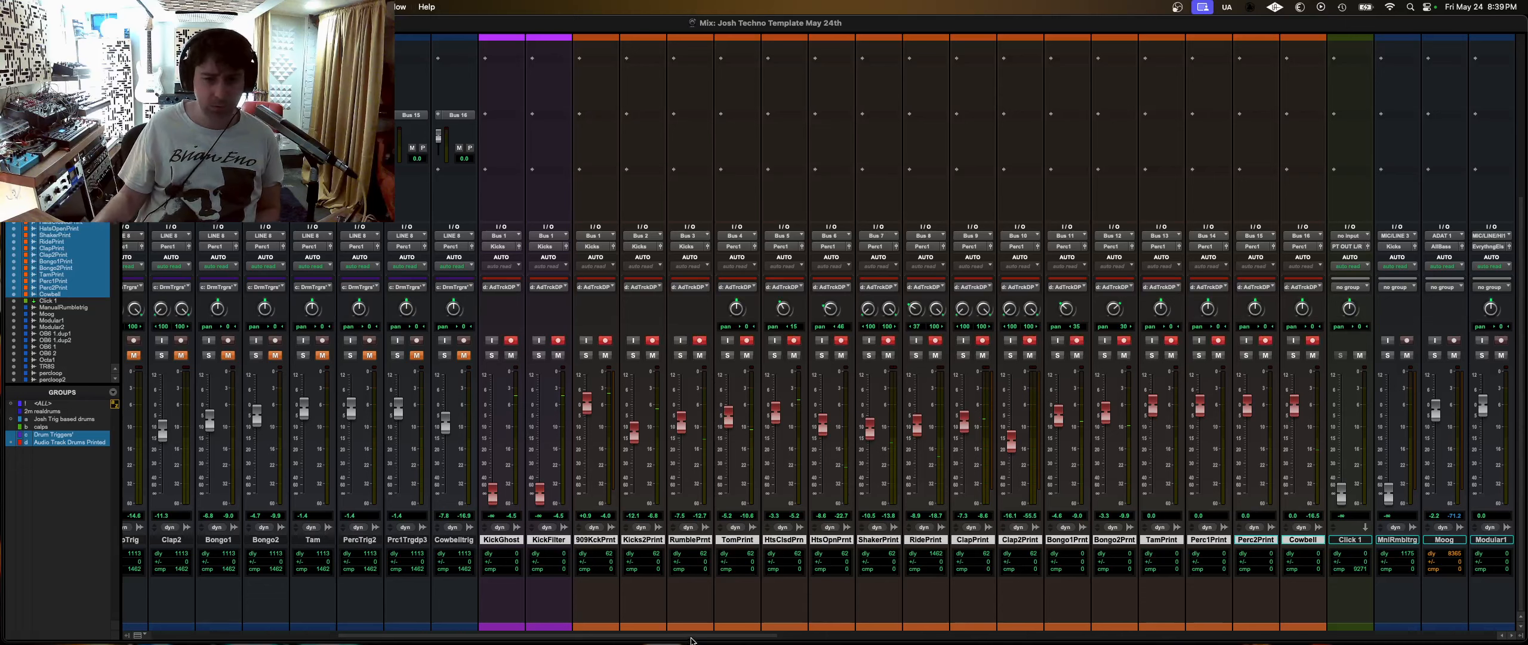
left_click_drag(691, 636, 503, 636)
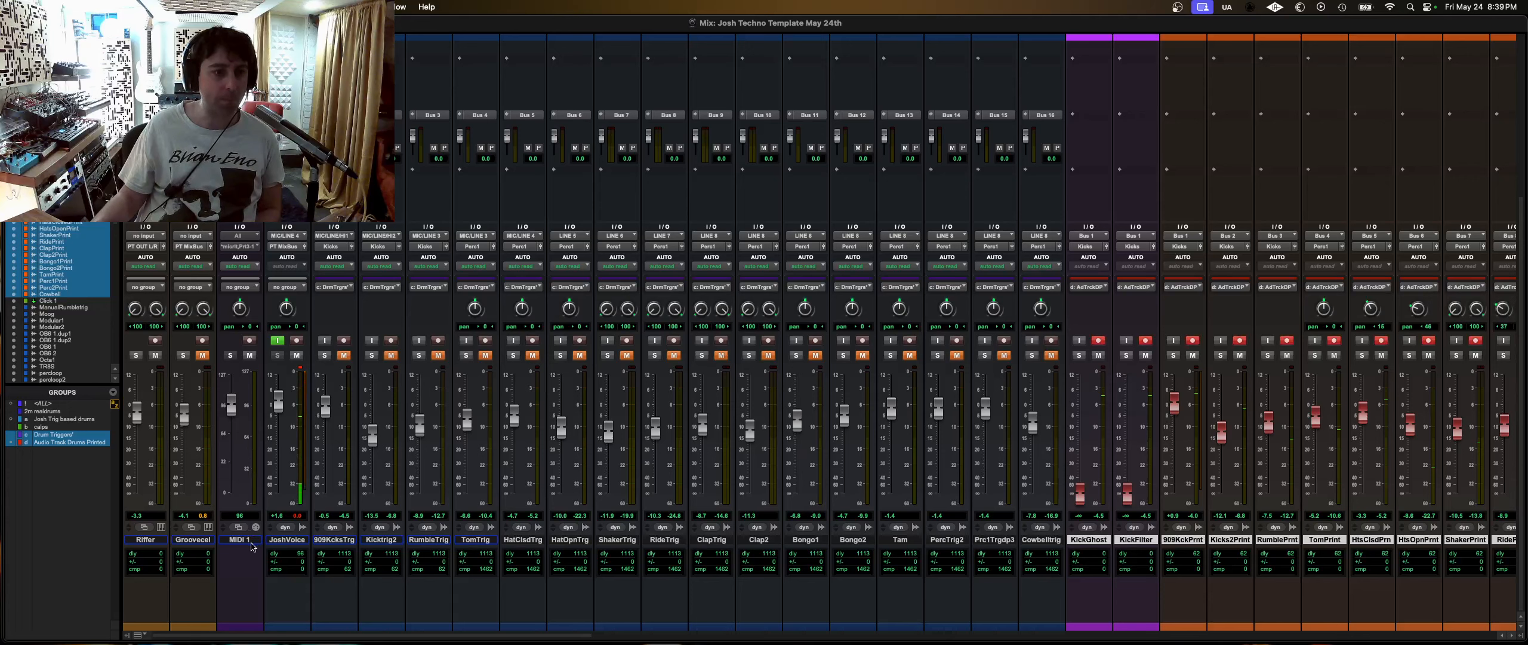
scroll(245, 454, "up", 1)
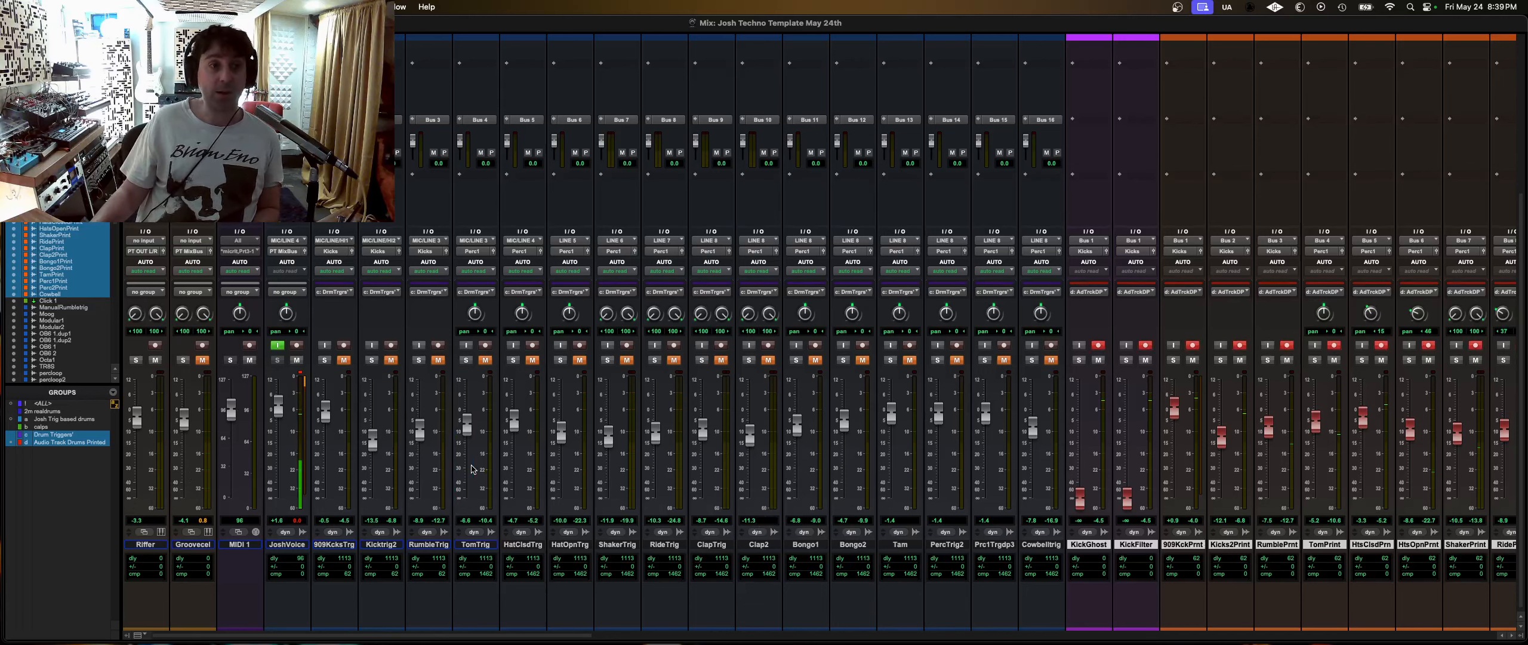
scroll(341, 448, "up", 4)
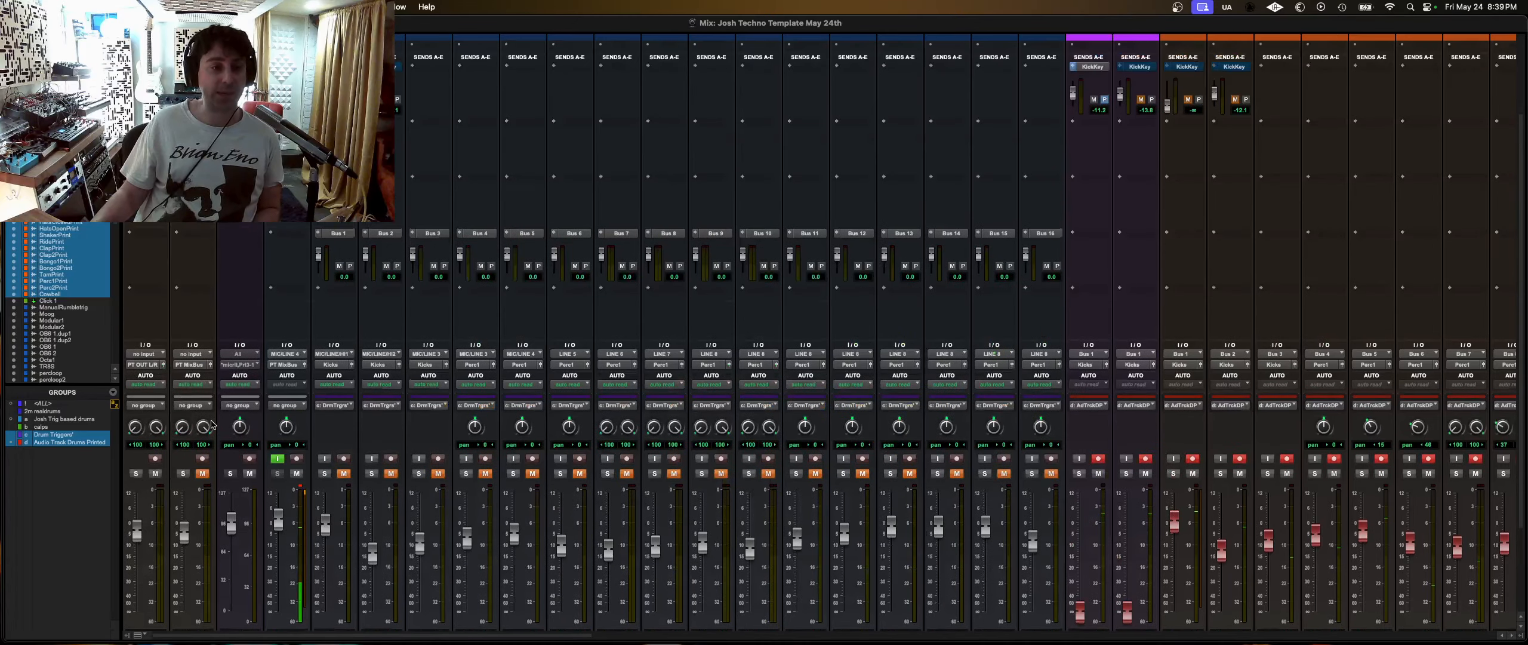
scroll(212, 424, "up", 4)
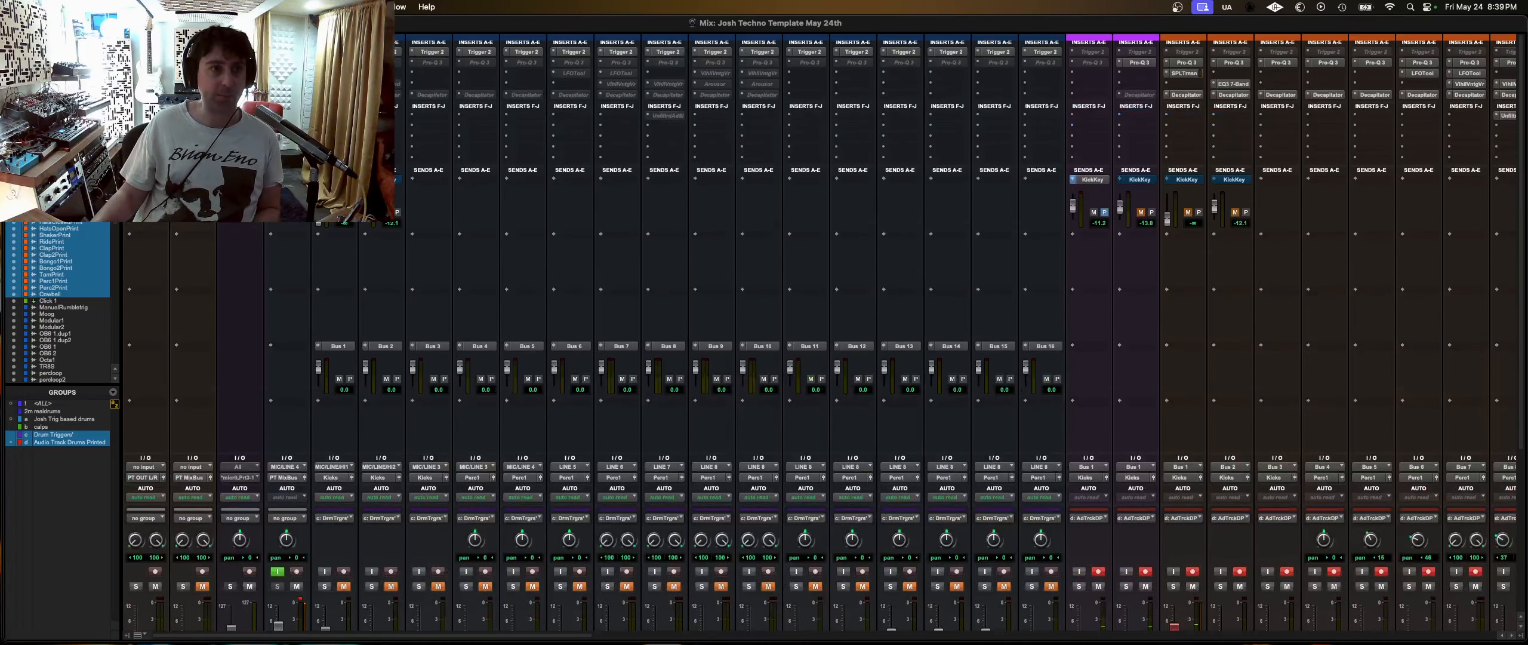
- Inspect the pads and step sequencer pattern of the GrooveCell instrument, dismissing its export options and closing the plug-in window
left_click(193, 73)
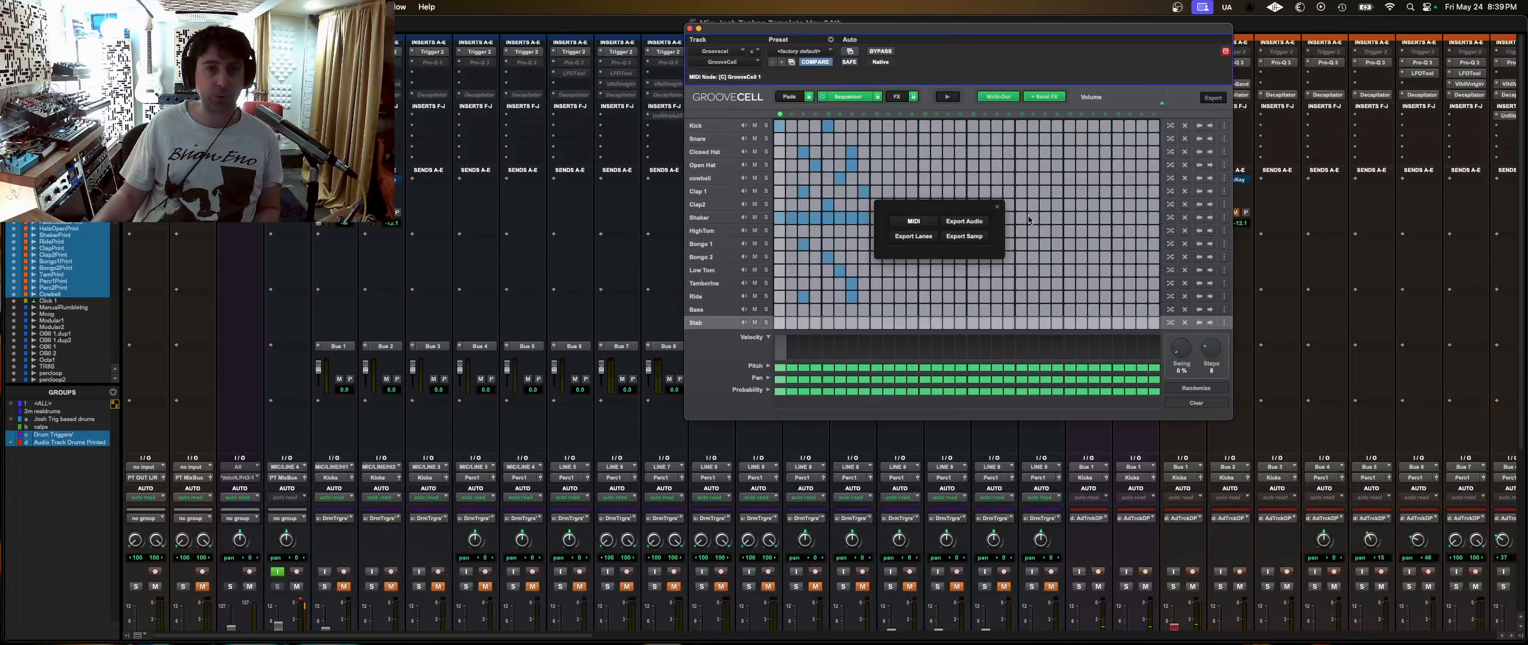
left_click(997, 211)
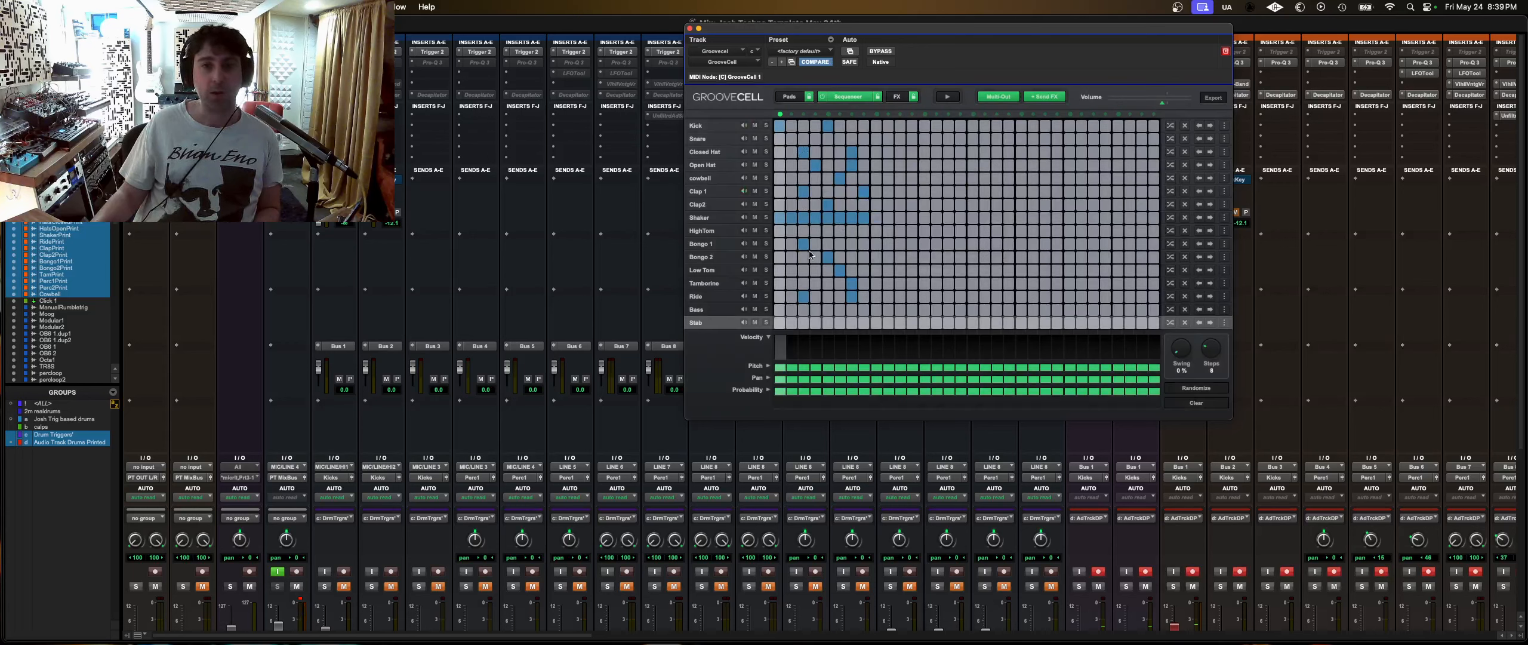
left_click(789, 96)
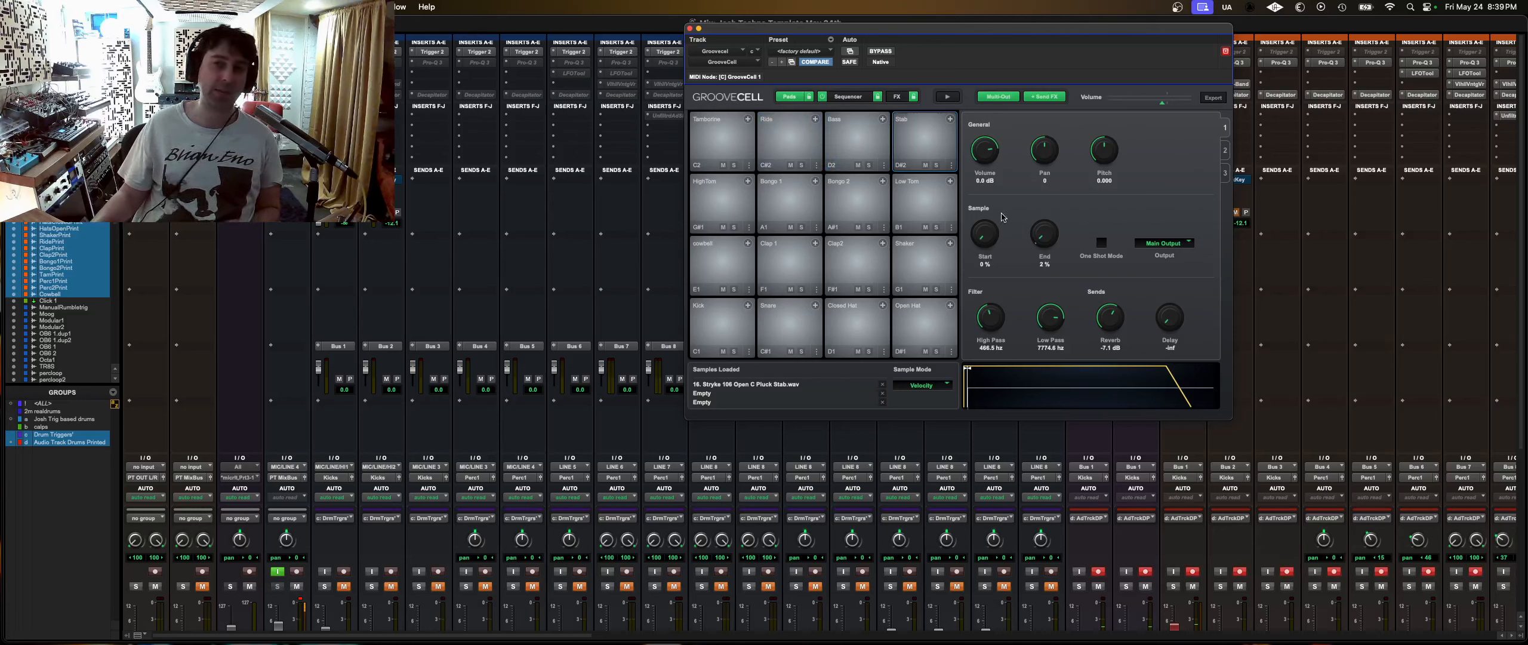
left_click(848, 96)
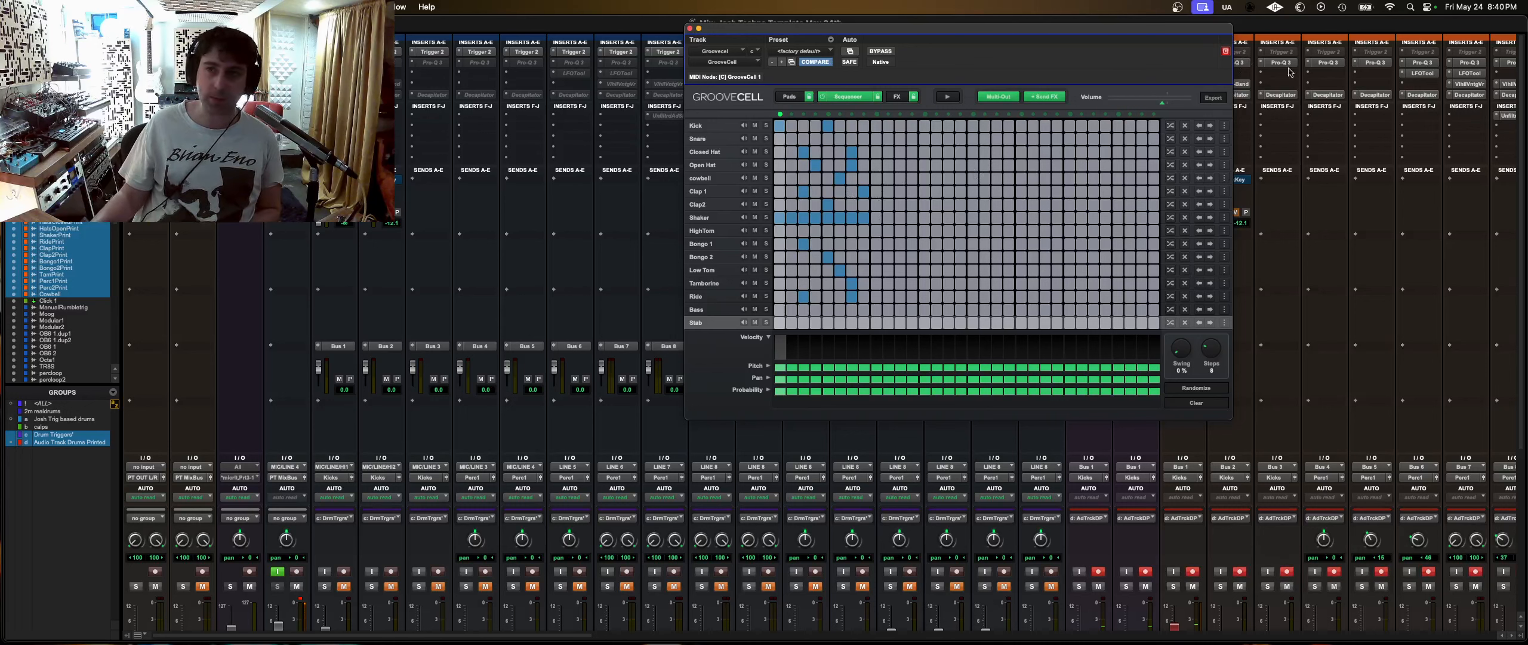
left_click(691, 28)
- Examine how the drum trigger channels' inserts, bus sends, outputs and faders correspond to those of the print channels
scroll(226, 537, "down", 5)
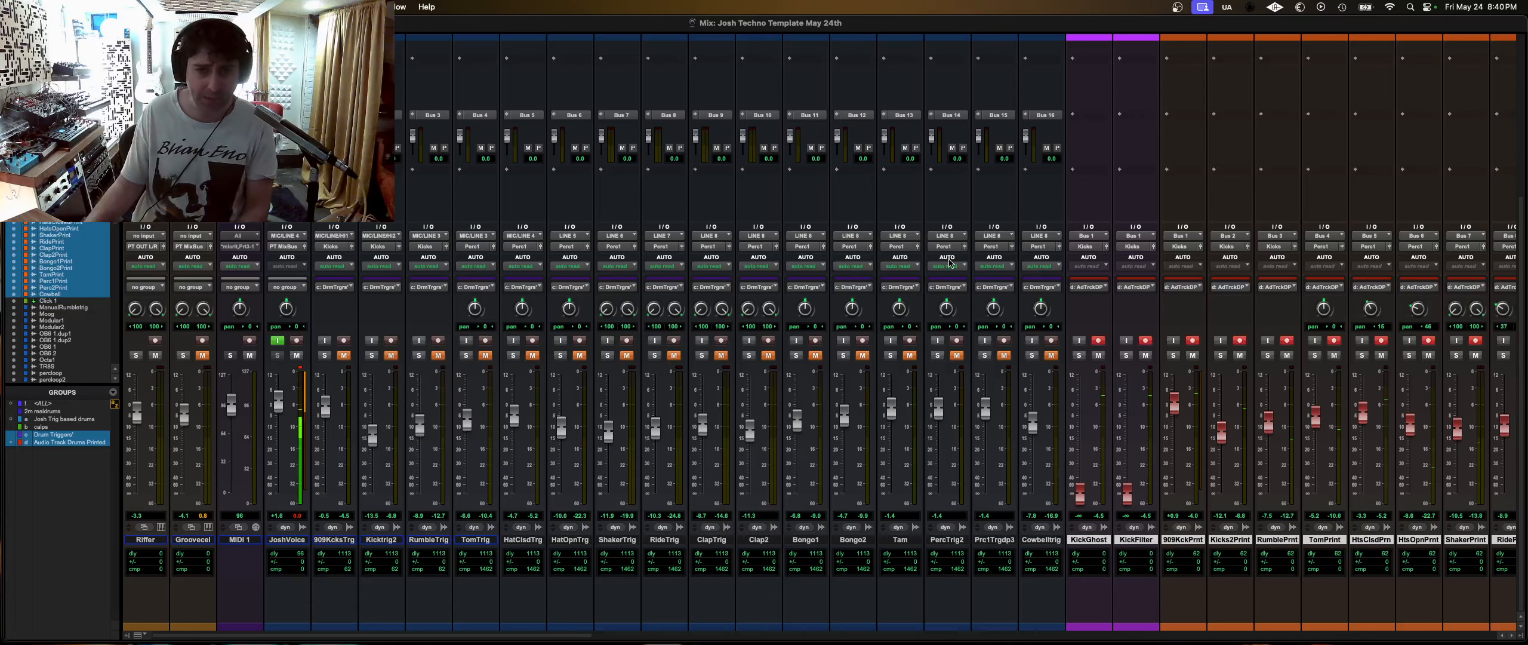
scroll(396, 119, "up", 5)
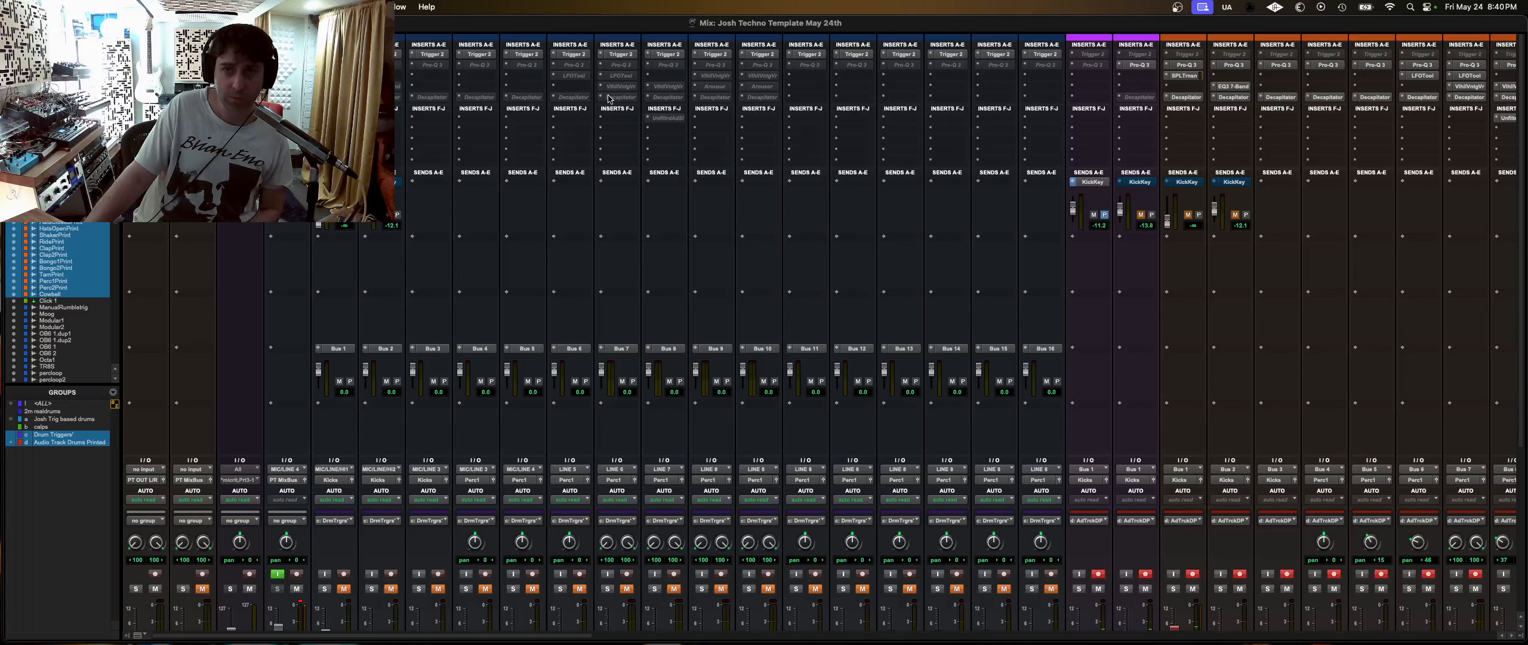
scroll(690, 372, "down", 5)
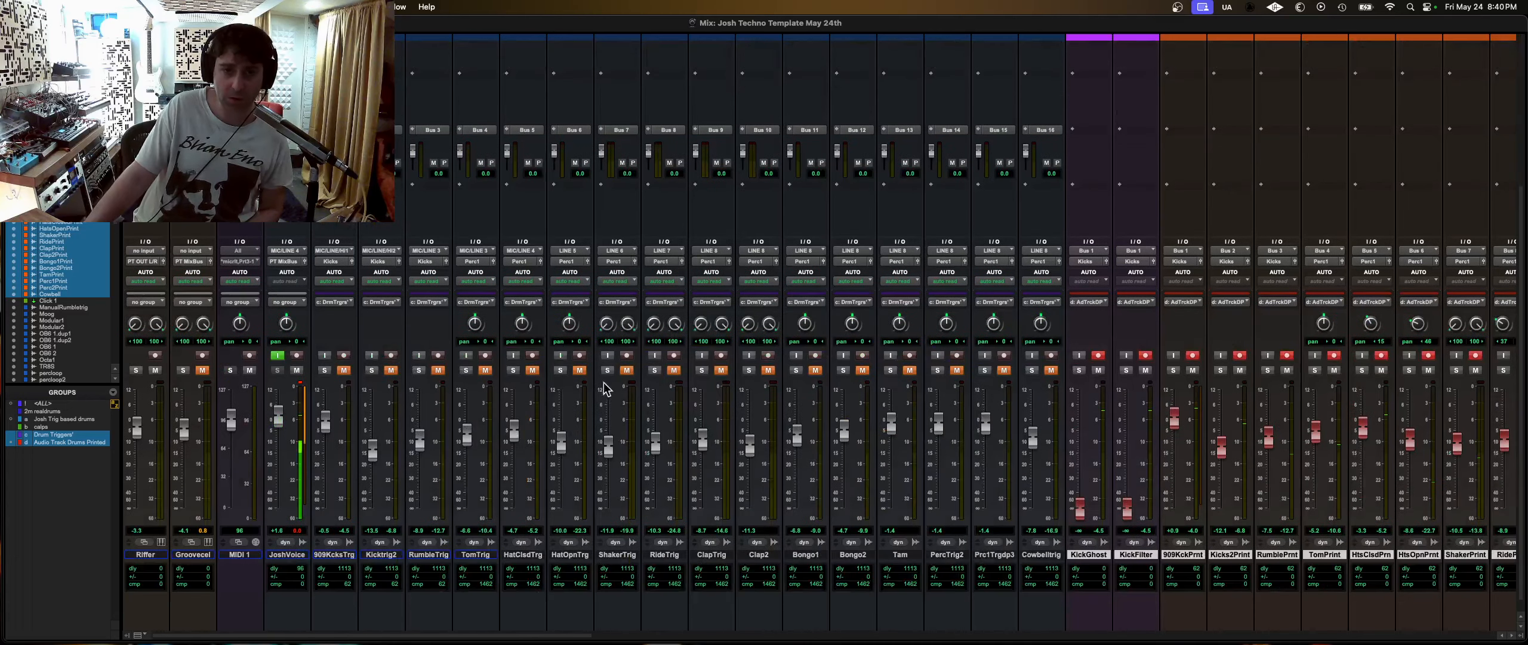
scroll(1080, 531, "down", 1)
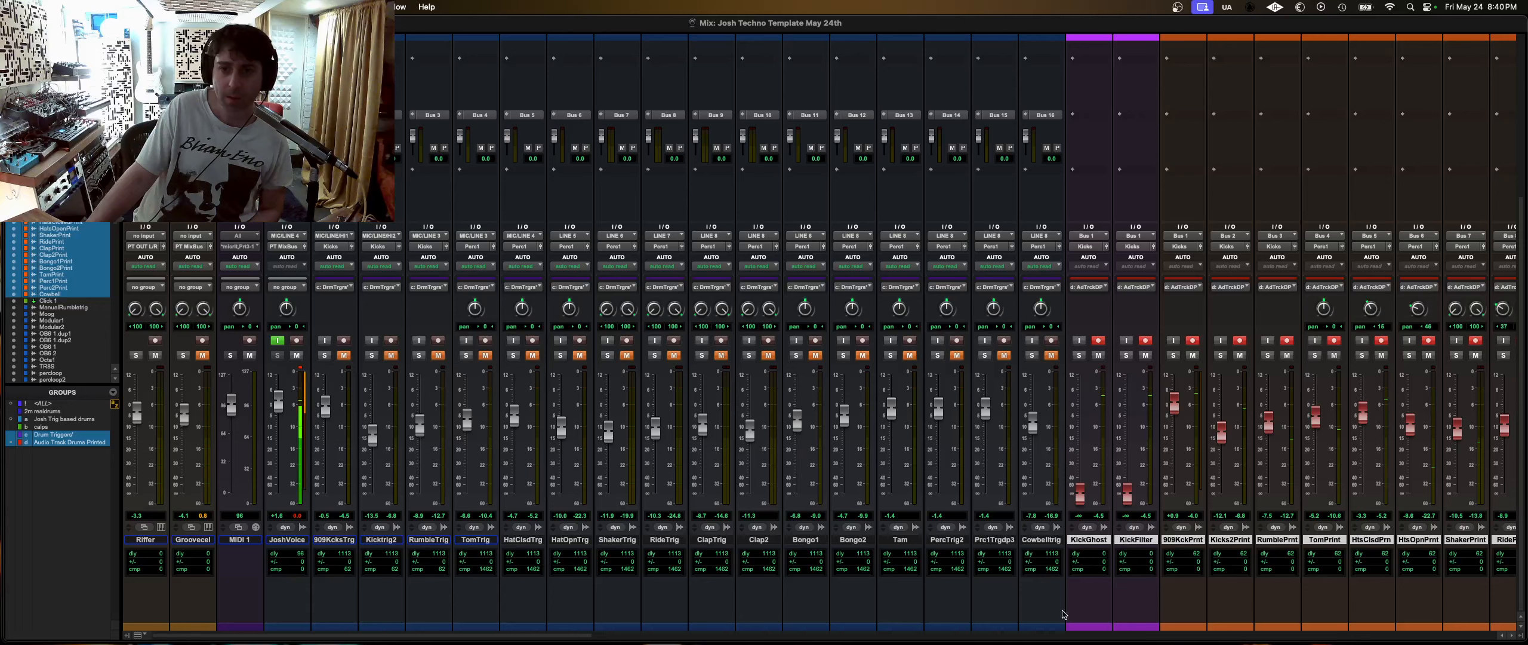
scroll(1281, 489, "up", 4)
scroll(1282, 489, "up", 1)
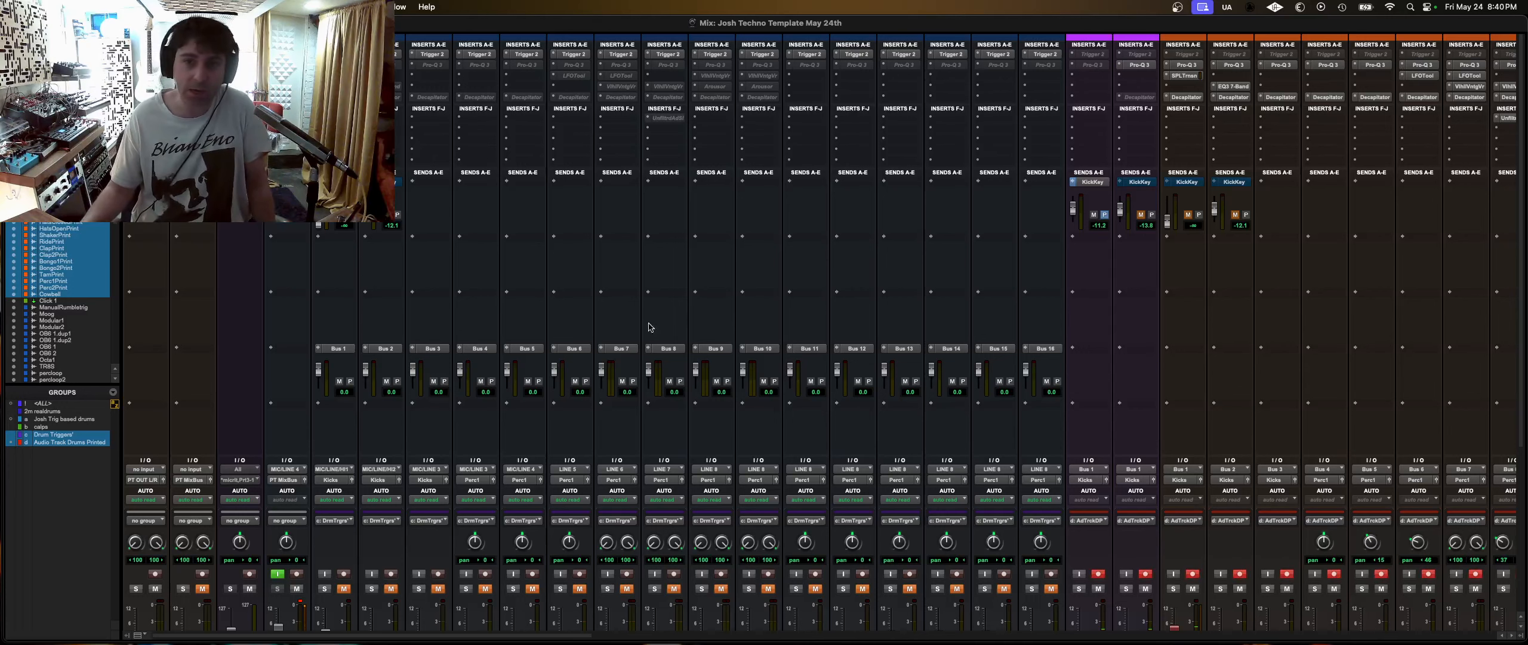
scroll(338, 346, "down", 1)
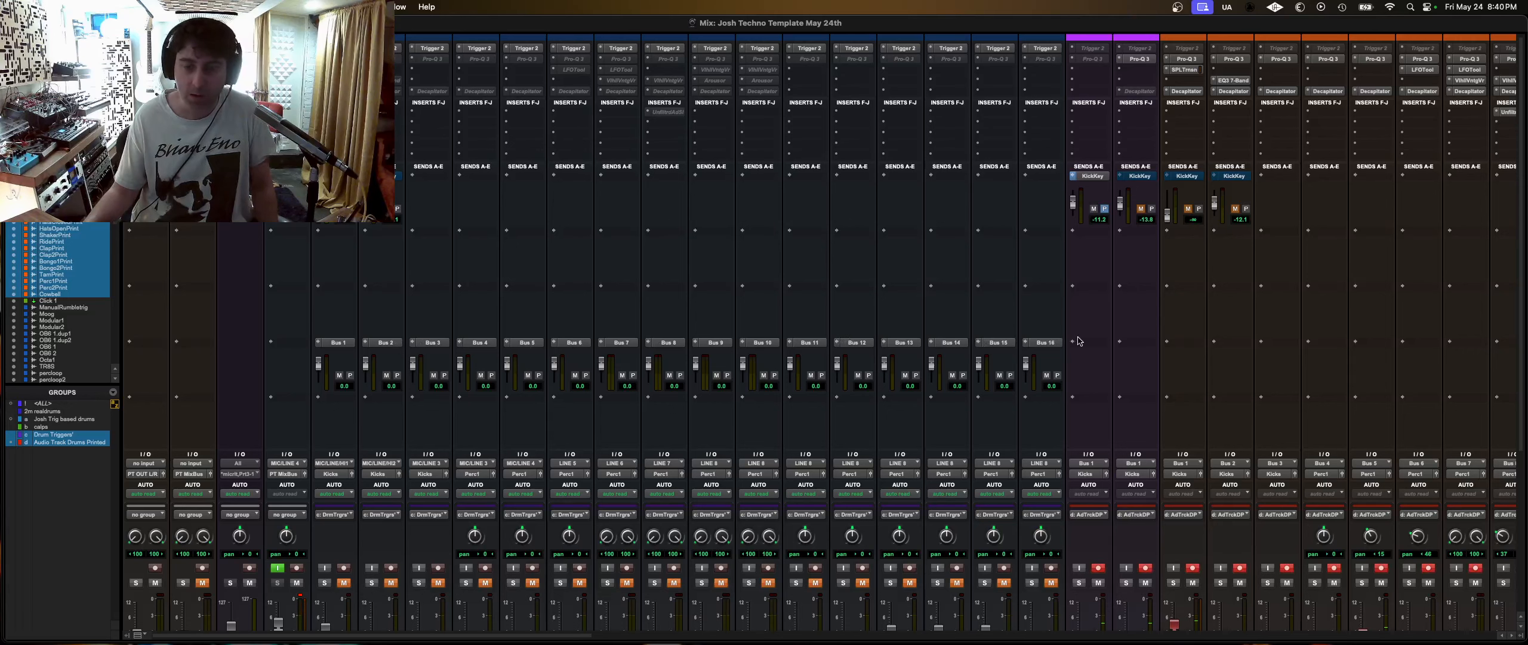
scroll(846, 300, "down", 4)
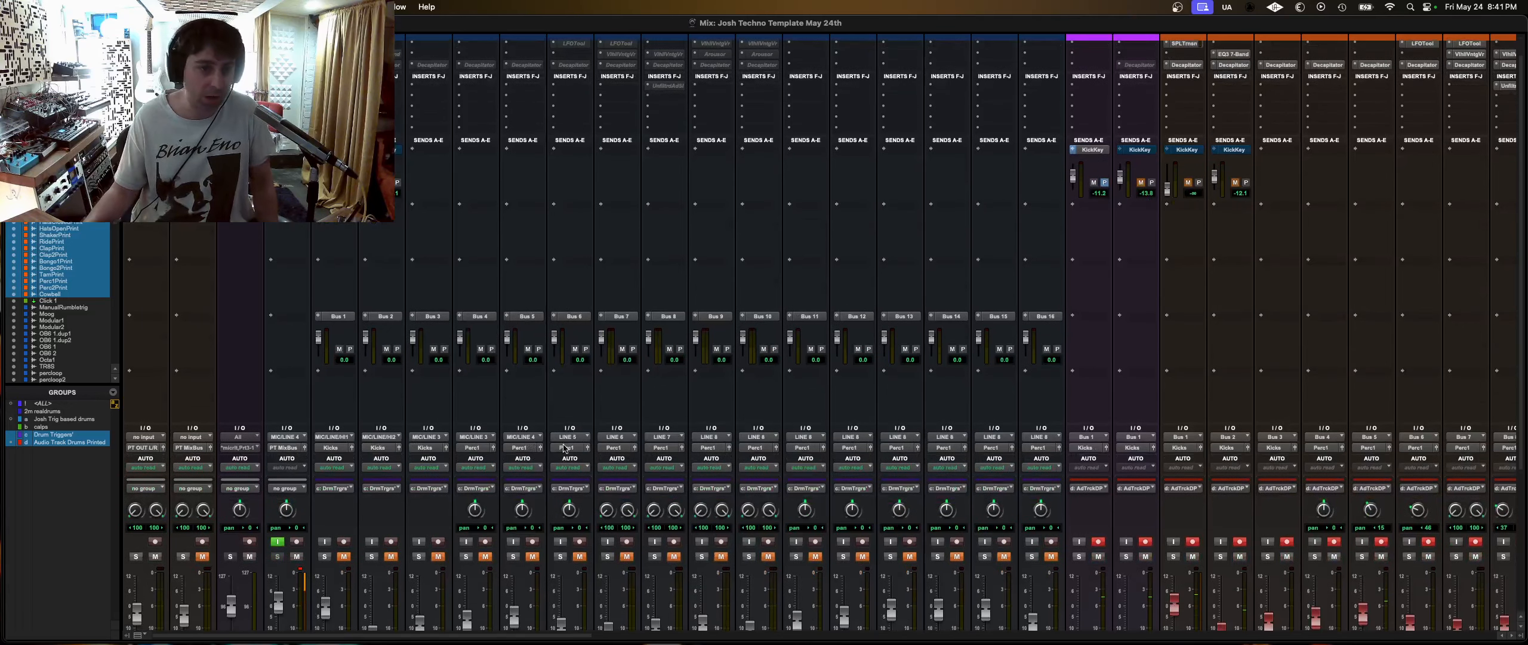
scroll(525, 346, "down", 2)
scroll(1340, 439, "down", 10)
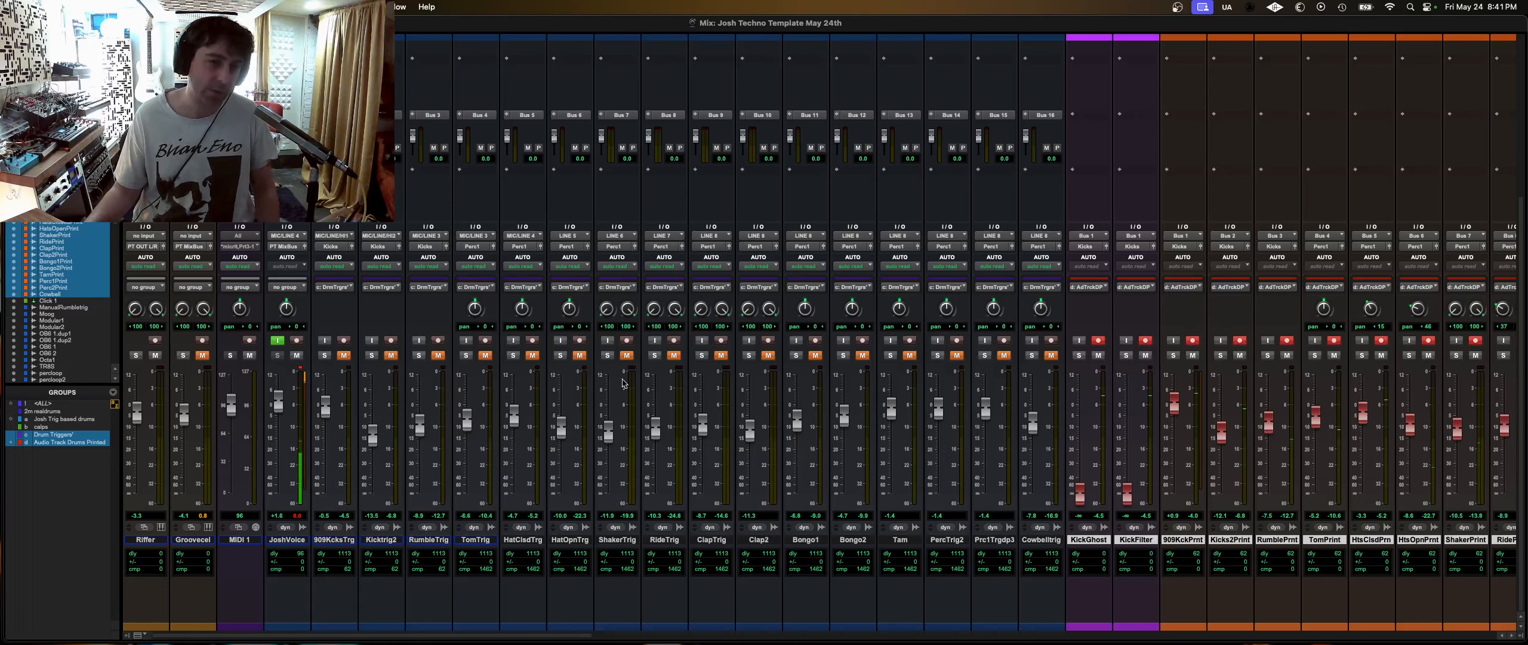
scroll(484, 408, "up", 5)
scroll(485, 407, "down", 5)
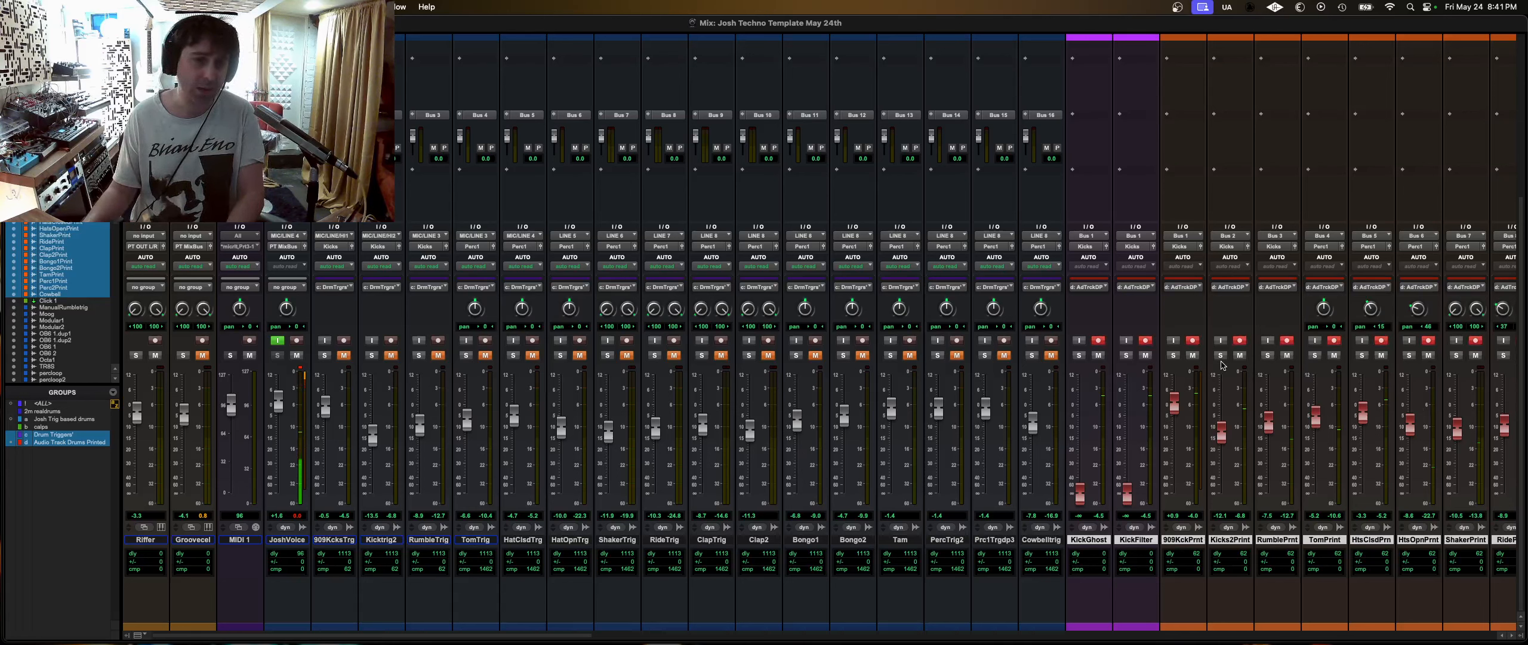
- Return to the Edit window and undo the last recording on the drum print tracks
key("super+equal")
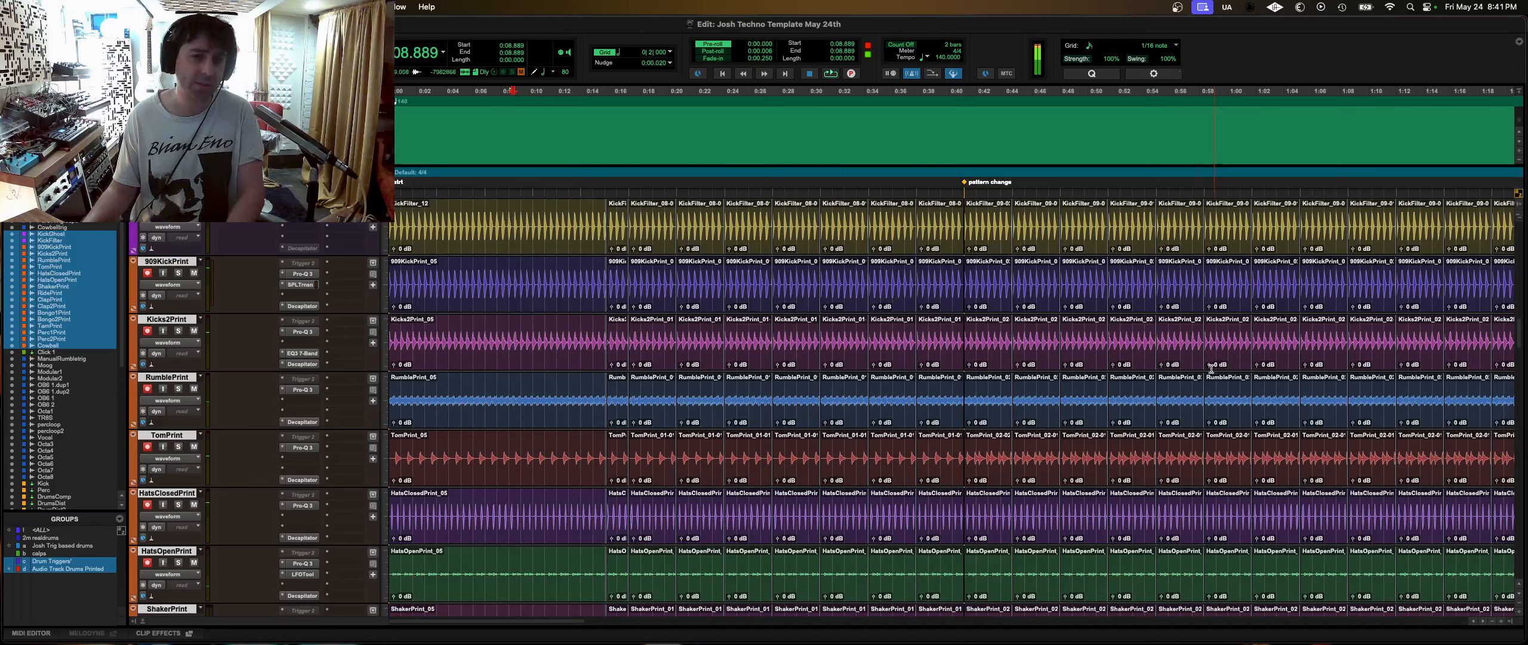
key("super+z")
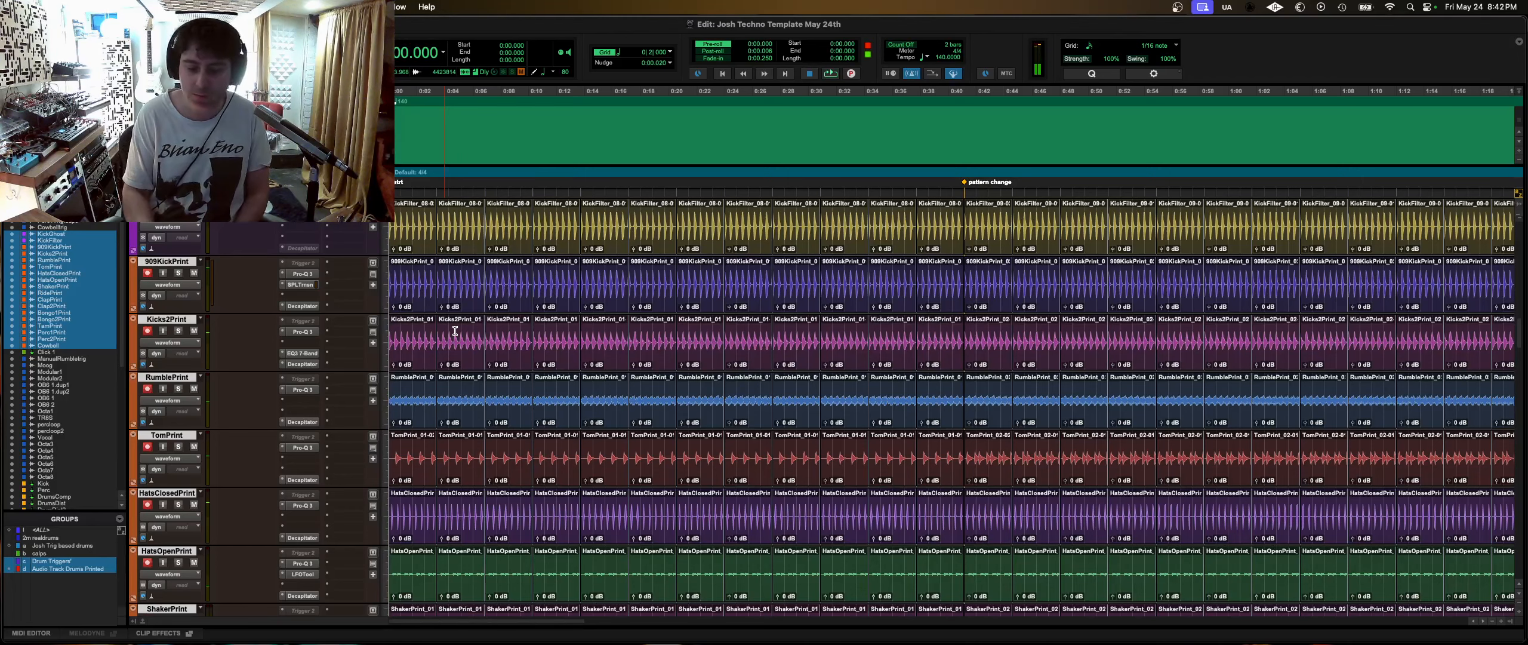
- Review the trigger and print channels' bus sends, inputs and faders once more in the Mix window
key("super+equal")
scroll(518, 325, "up", 10)
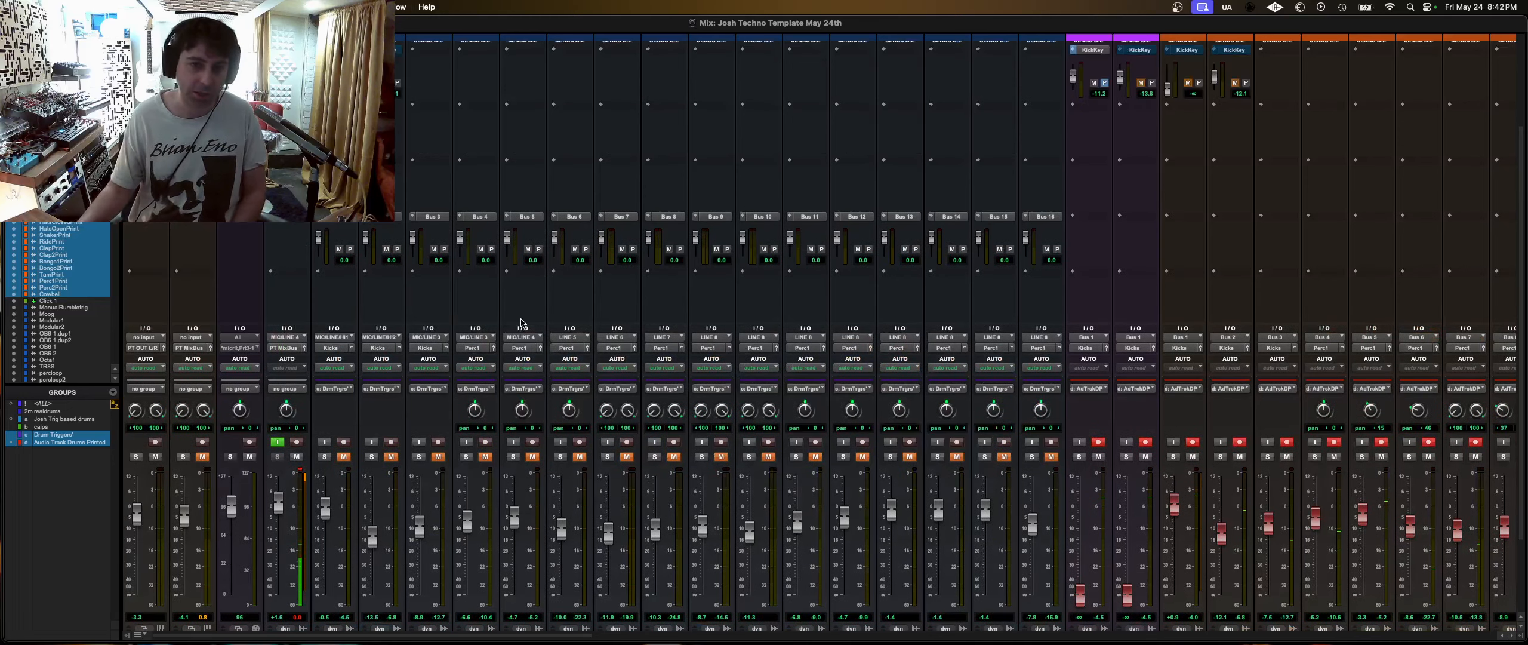
scroll(522, 325, "down", 5)
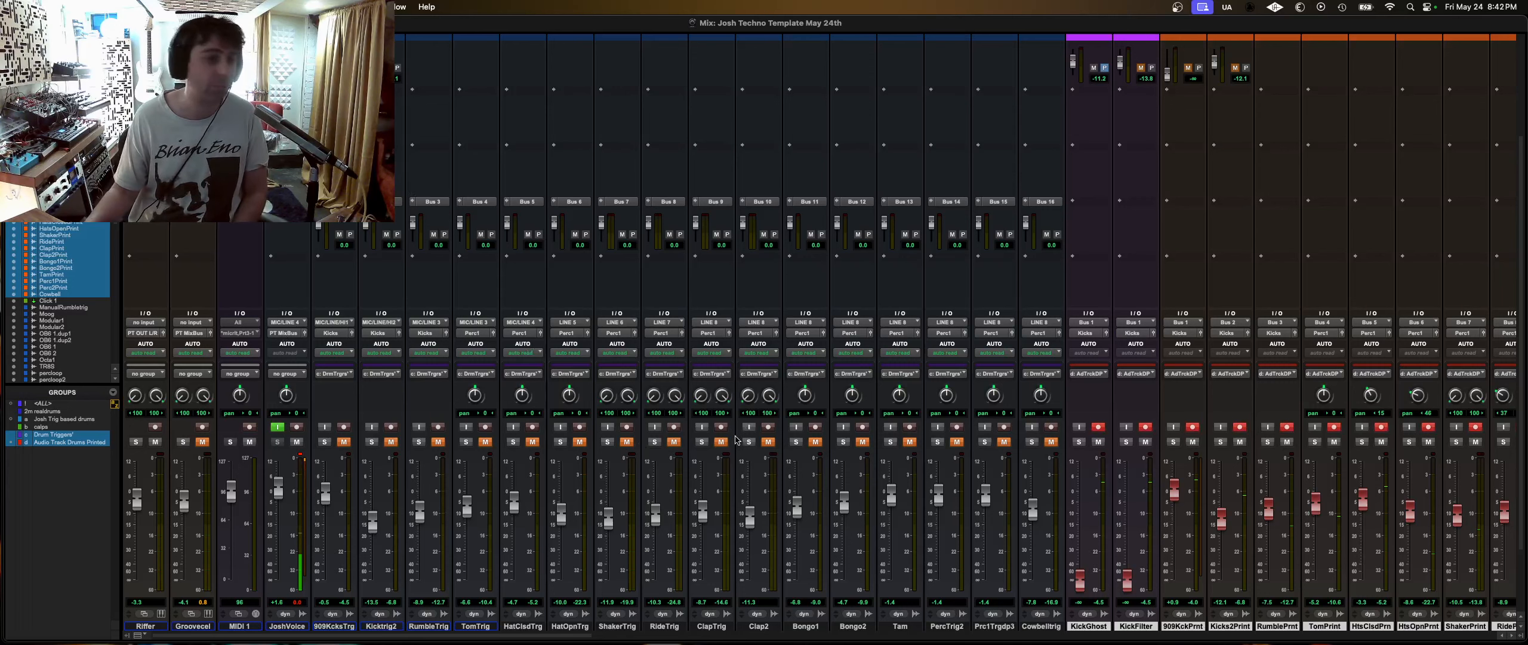
scroll(736, 440, "down", 3)
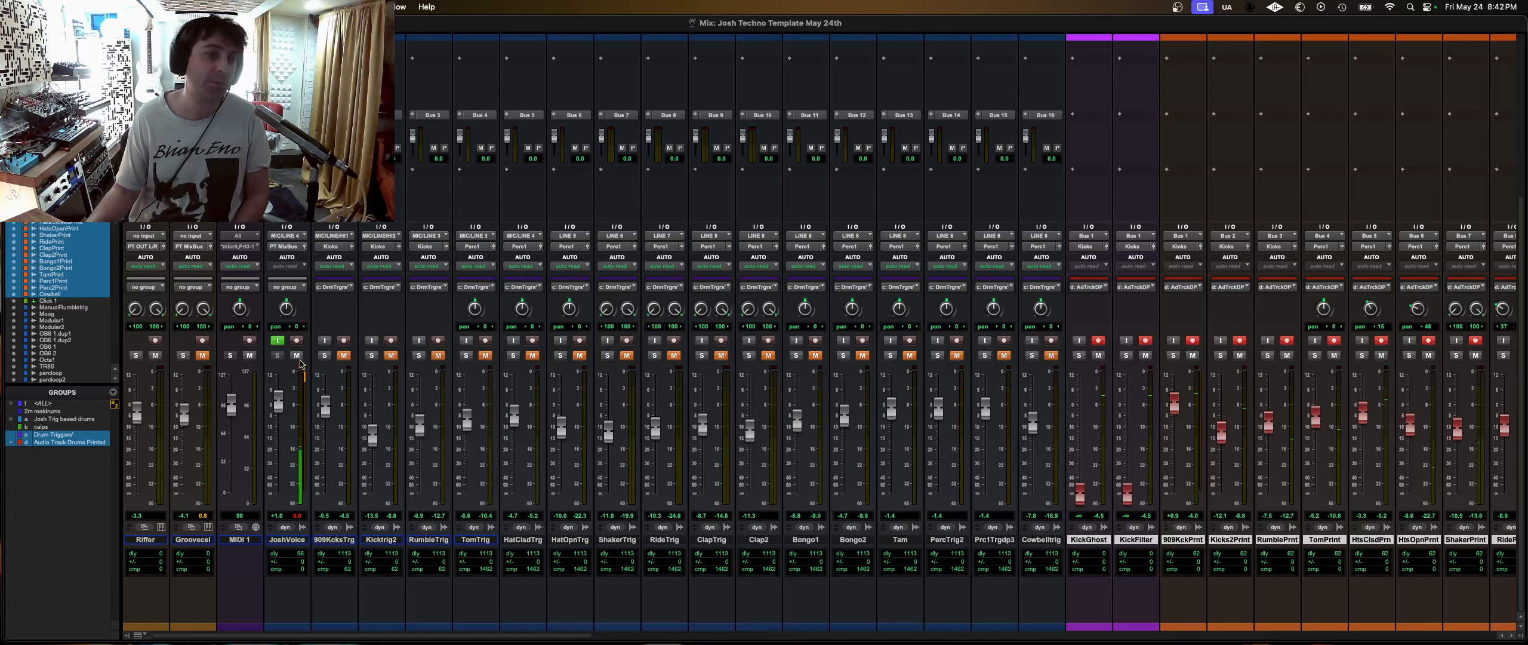
mouse_move(923, 643)
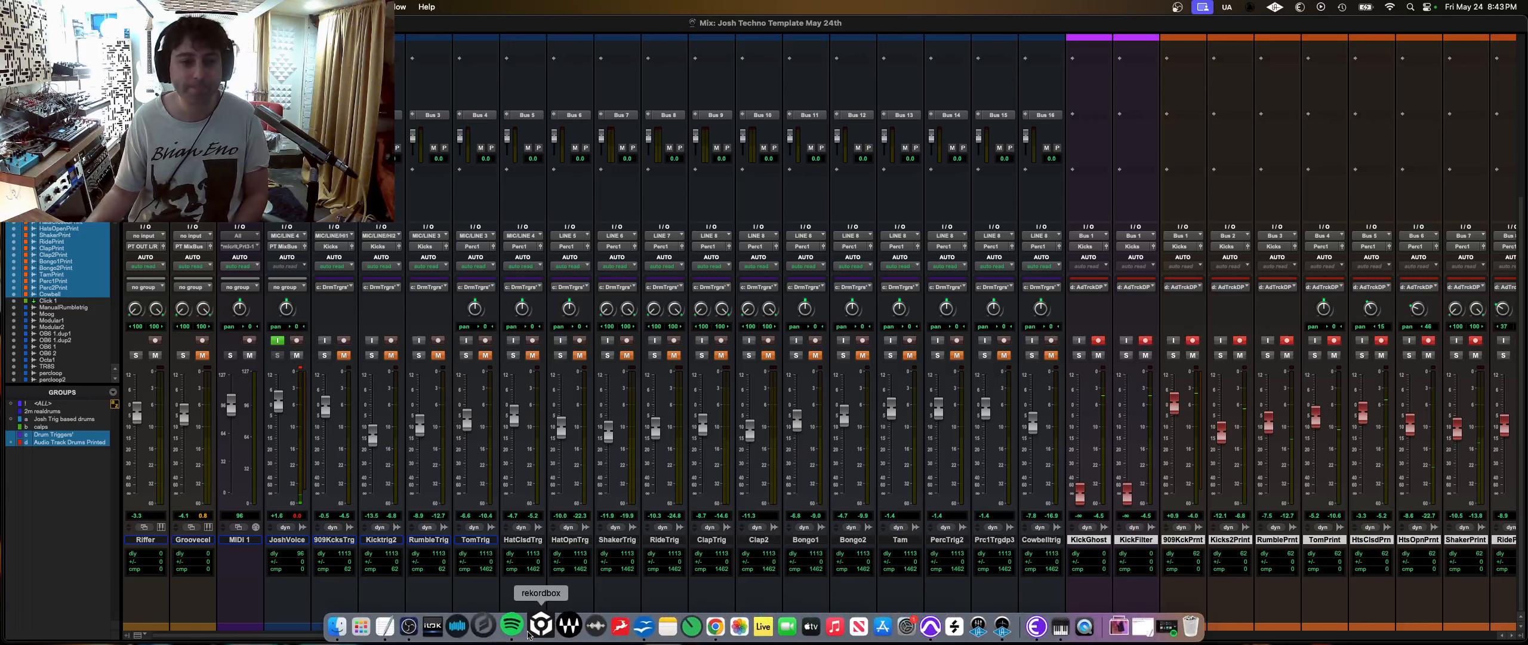